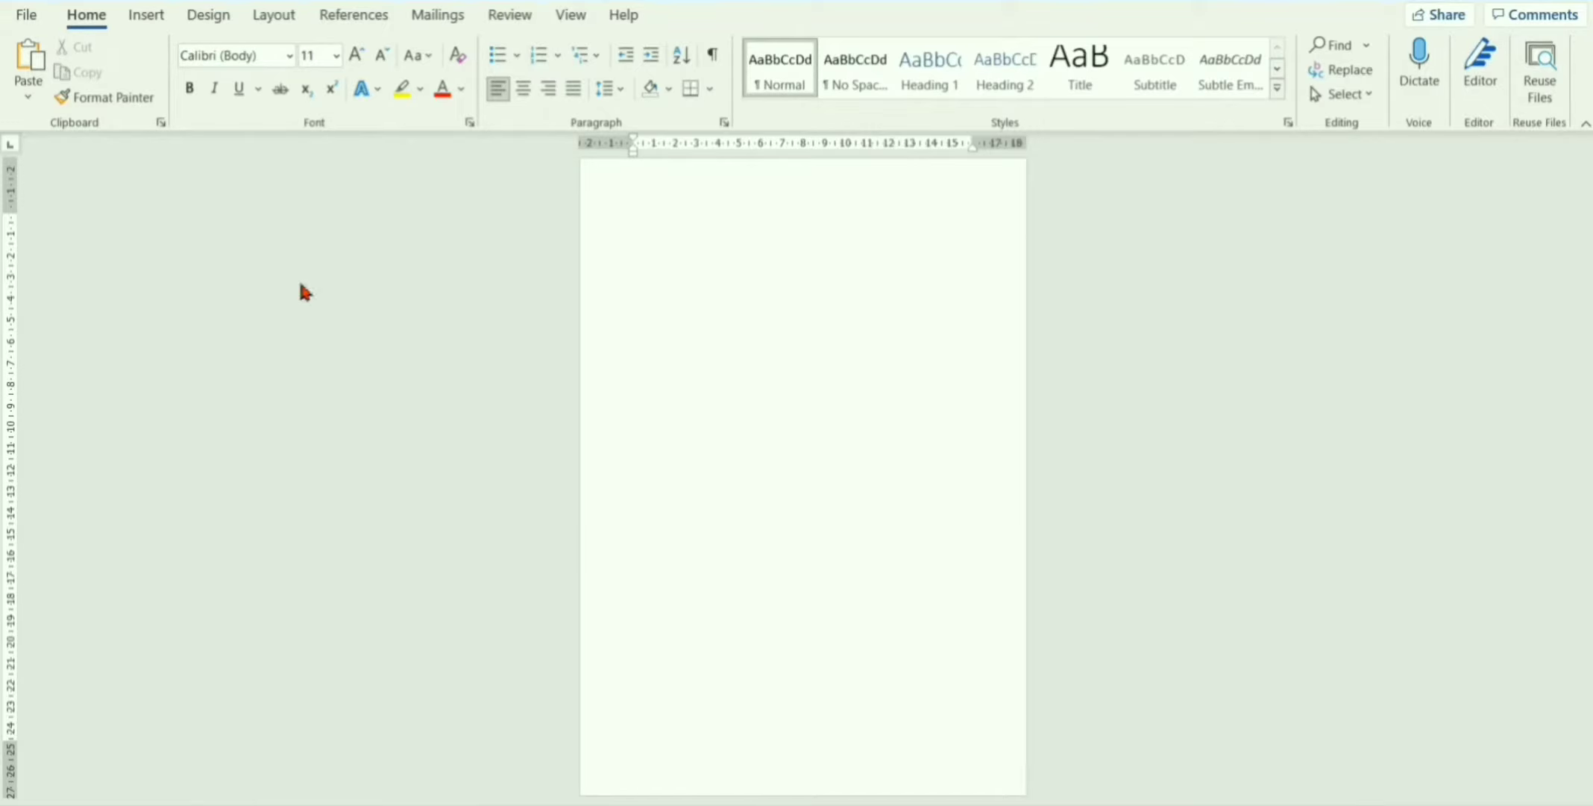
Draw a nearly vertical line about 20 cm long near the page's left margin and move it slightly down
{"action": "left_click", "coordinate": [147, 15]}
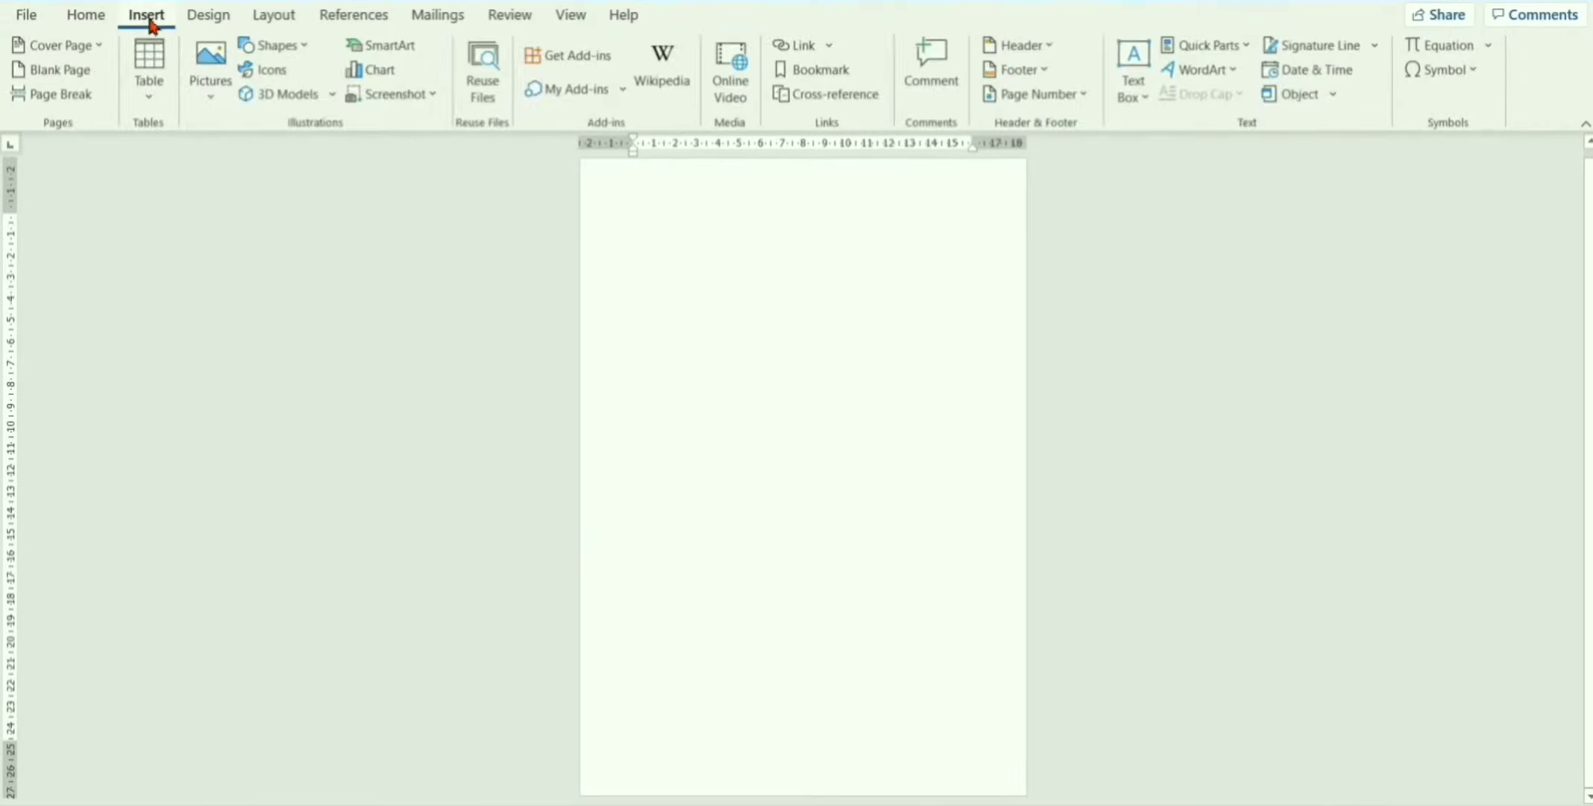
{"action": "left_click", "coordinate": [290, 51]}
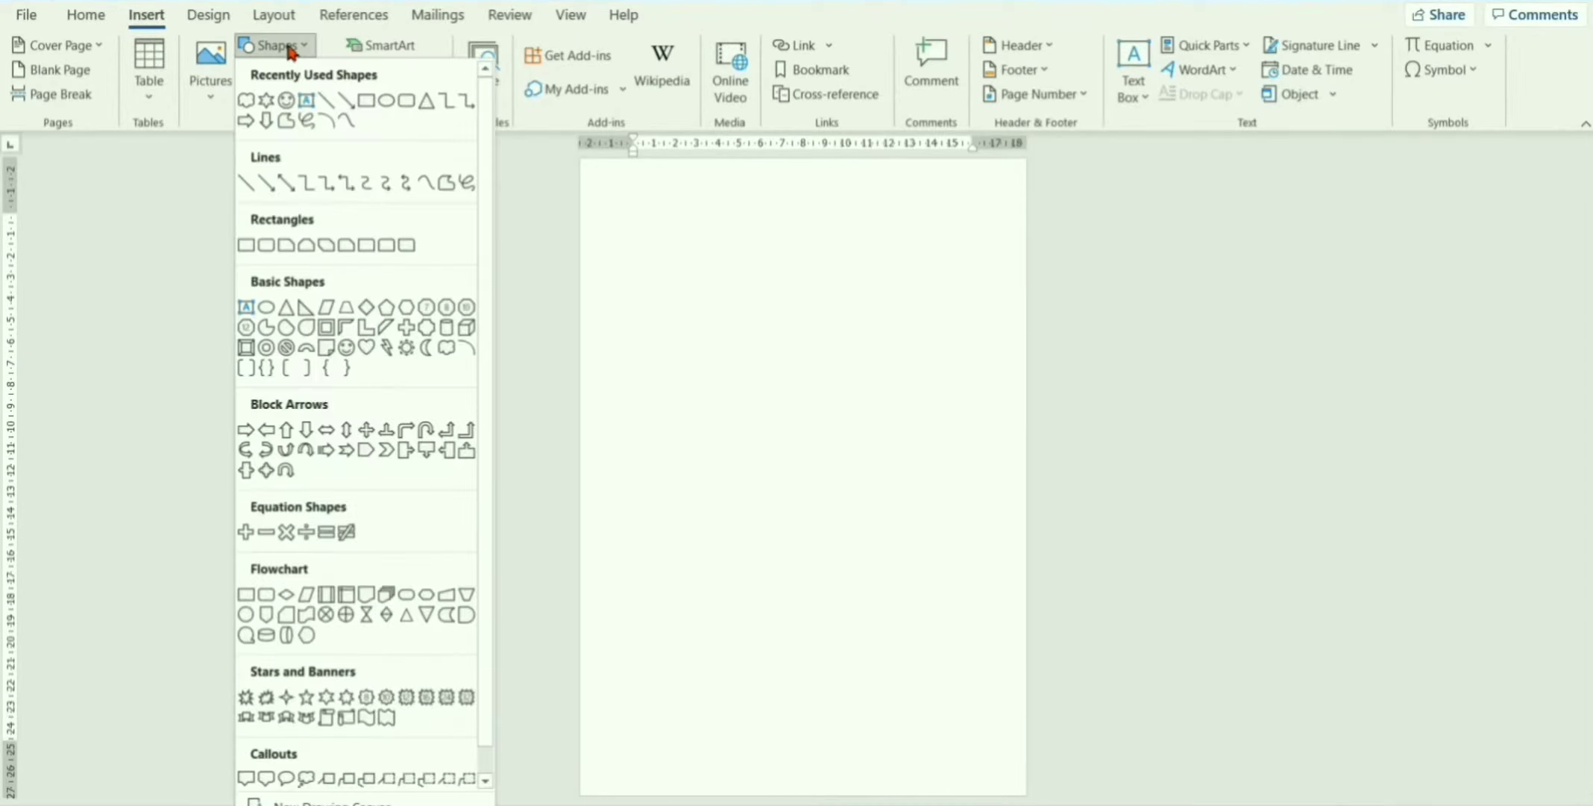
{"action": "left_click", "coordinate": [328, 100]}
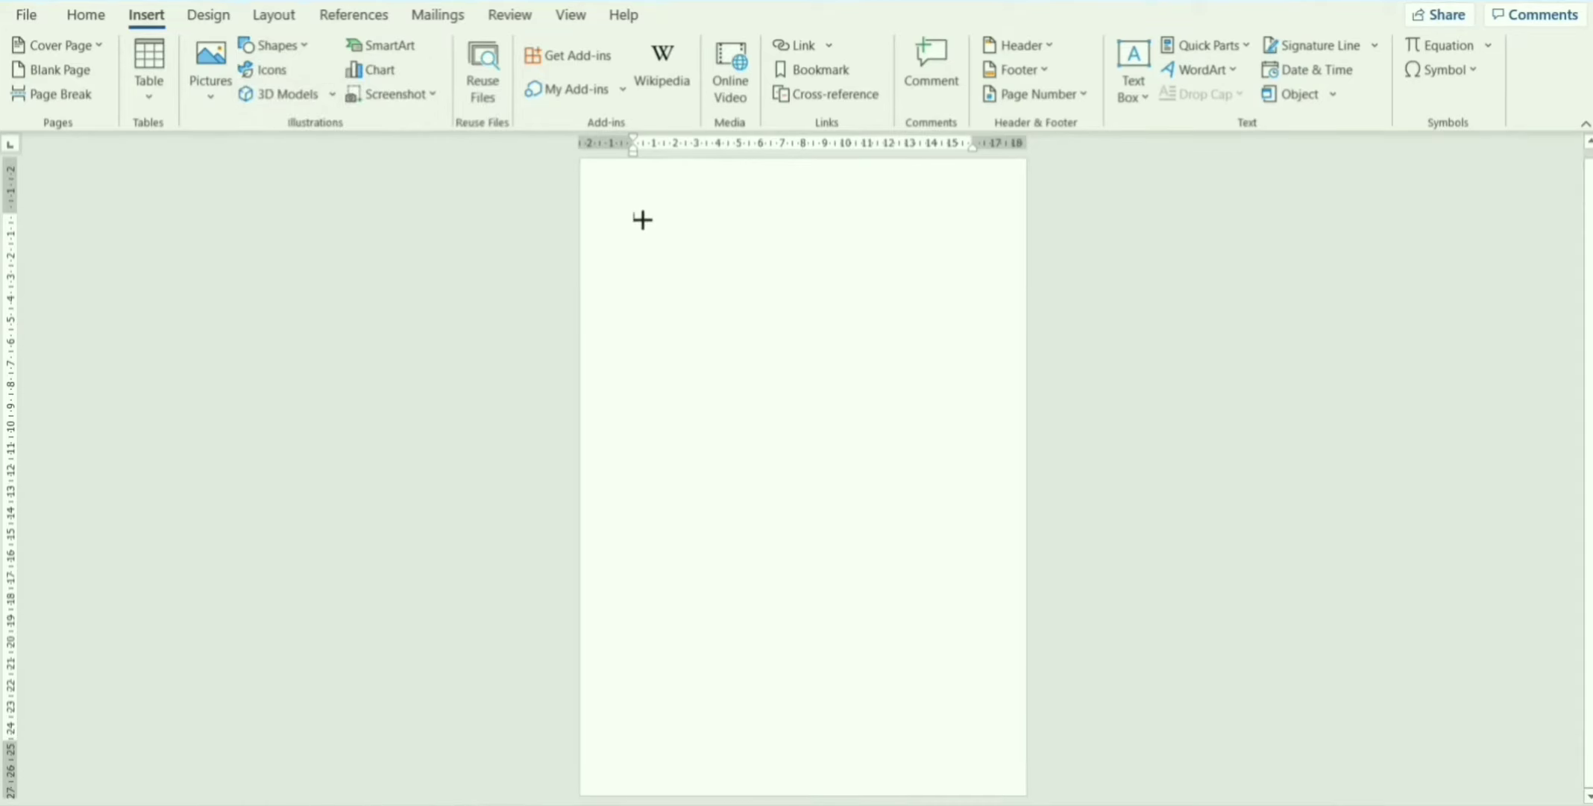
{"action": "left_click_drag", "start_coordinate": [634, 217], "coordinate": [644, 647]}
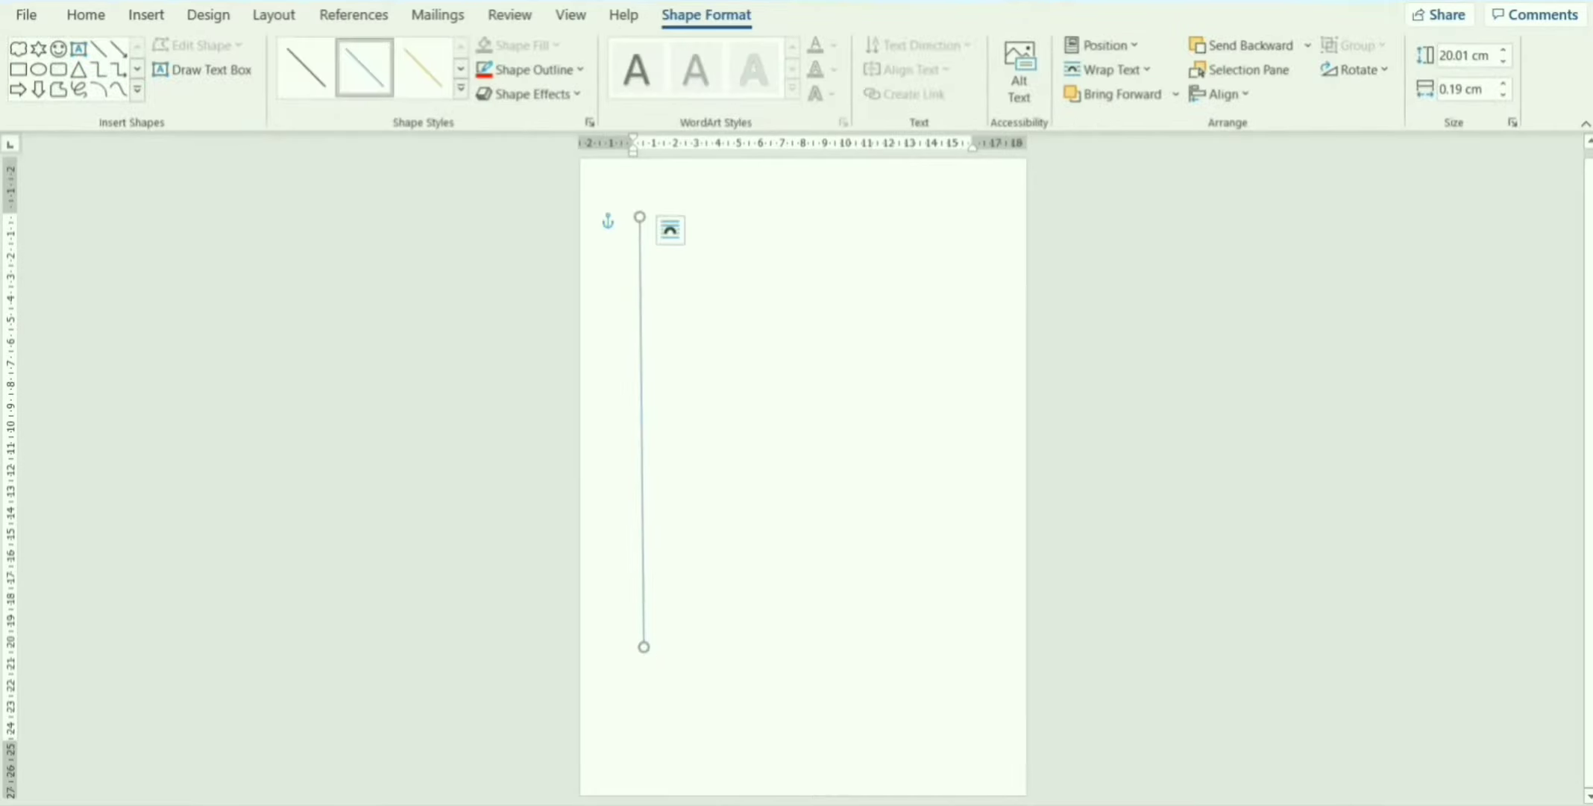
{"action": "left_click_drag", "start_coordinate": [646, 550], "coordinate": [650, 571]}
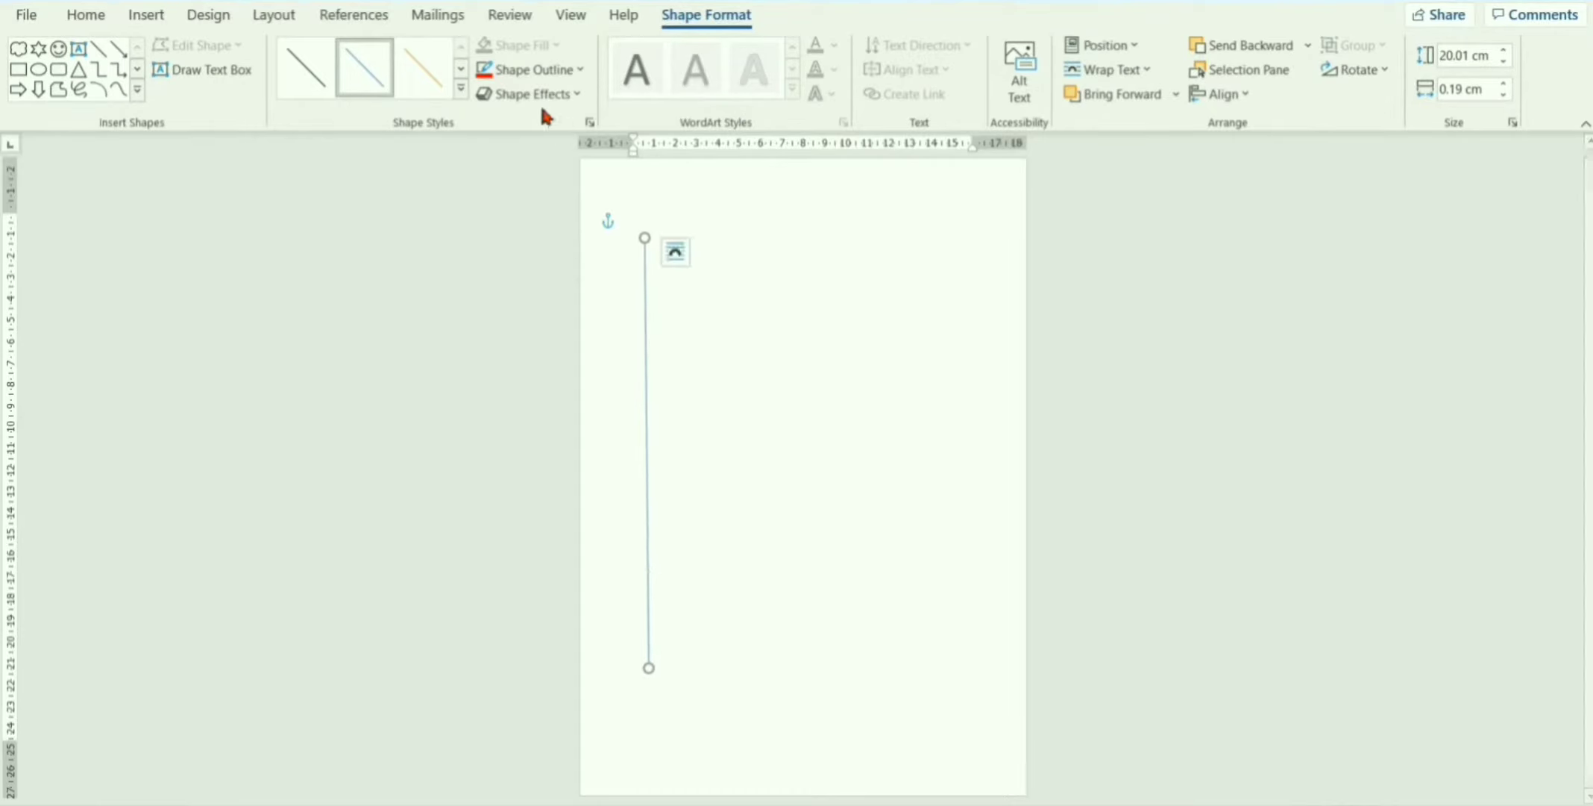
Make the vertical line's outline black with a 6 pt weight
{"action": "left_click", "coordinate": [536, 78]}
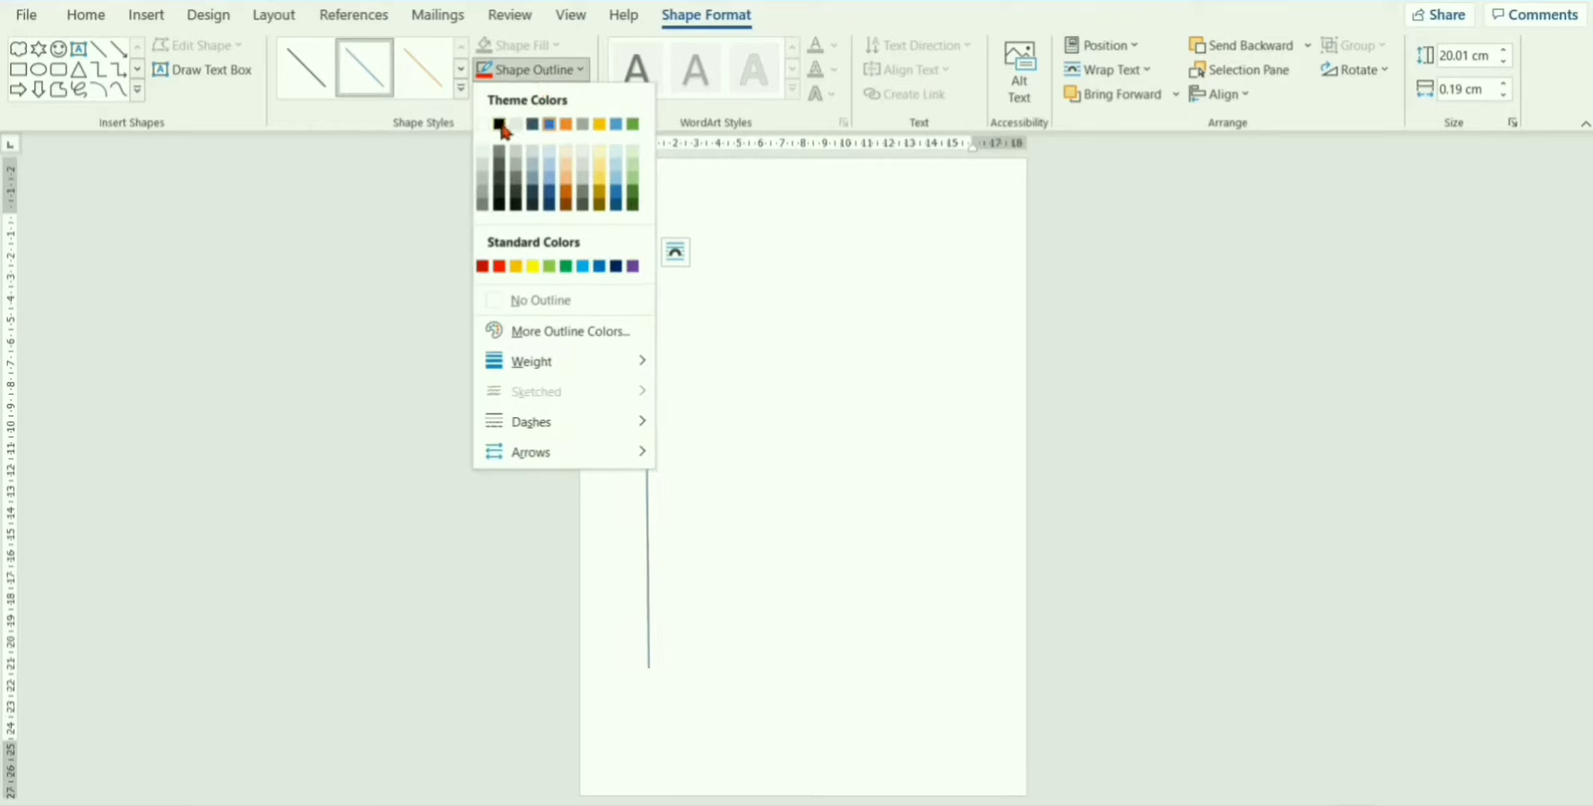
{"action": "left_click", "coordinate": [500, 125]}
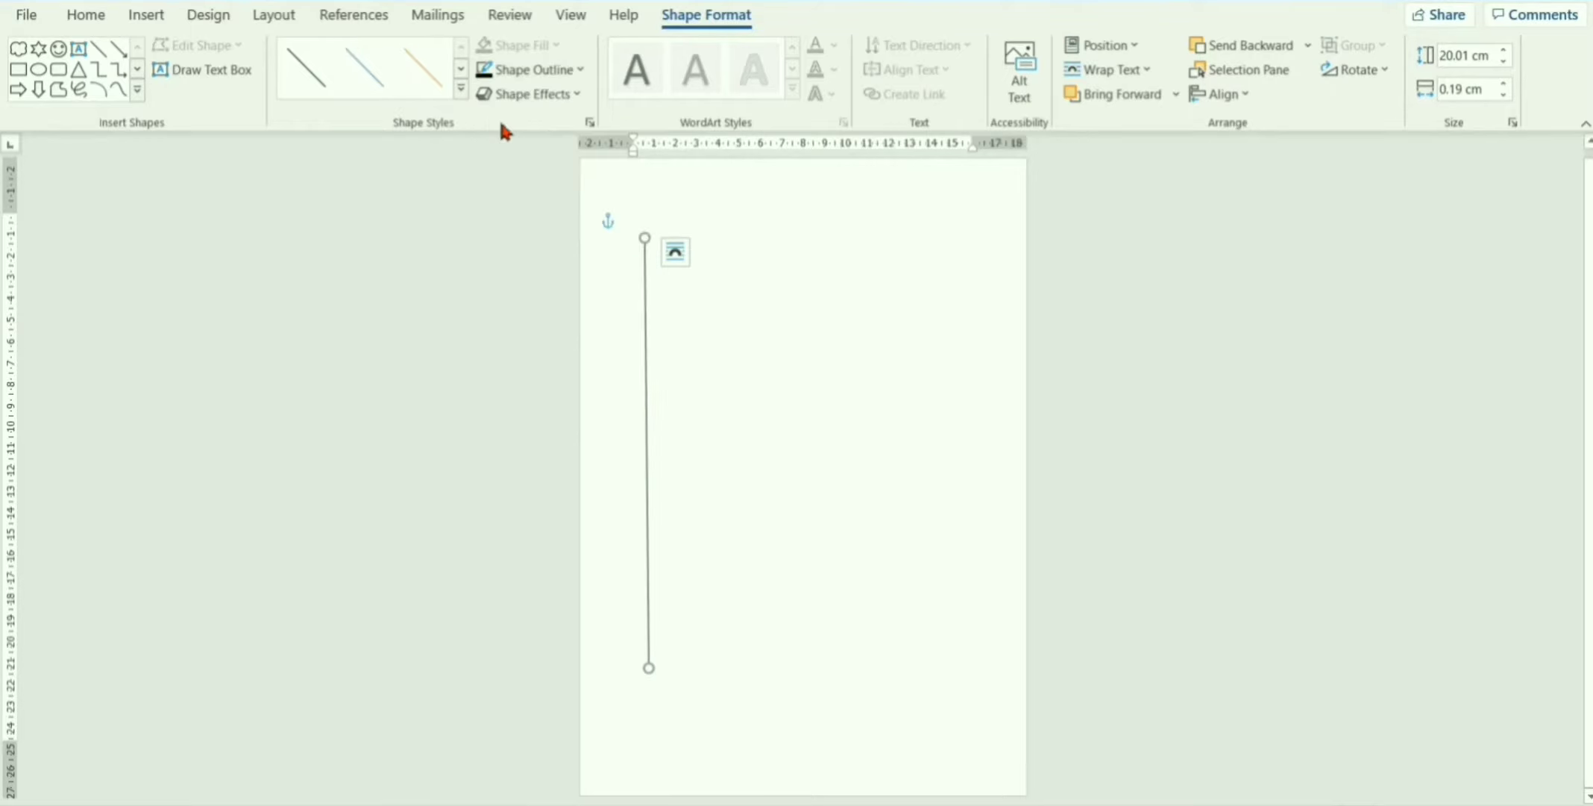
{"action": "left_click", "coordinate": [535, 79]}
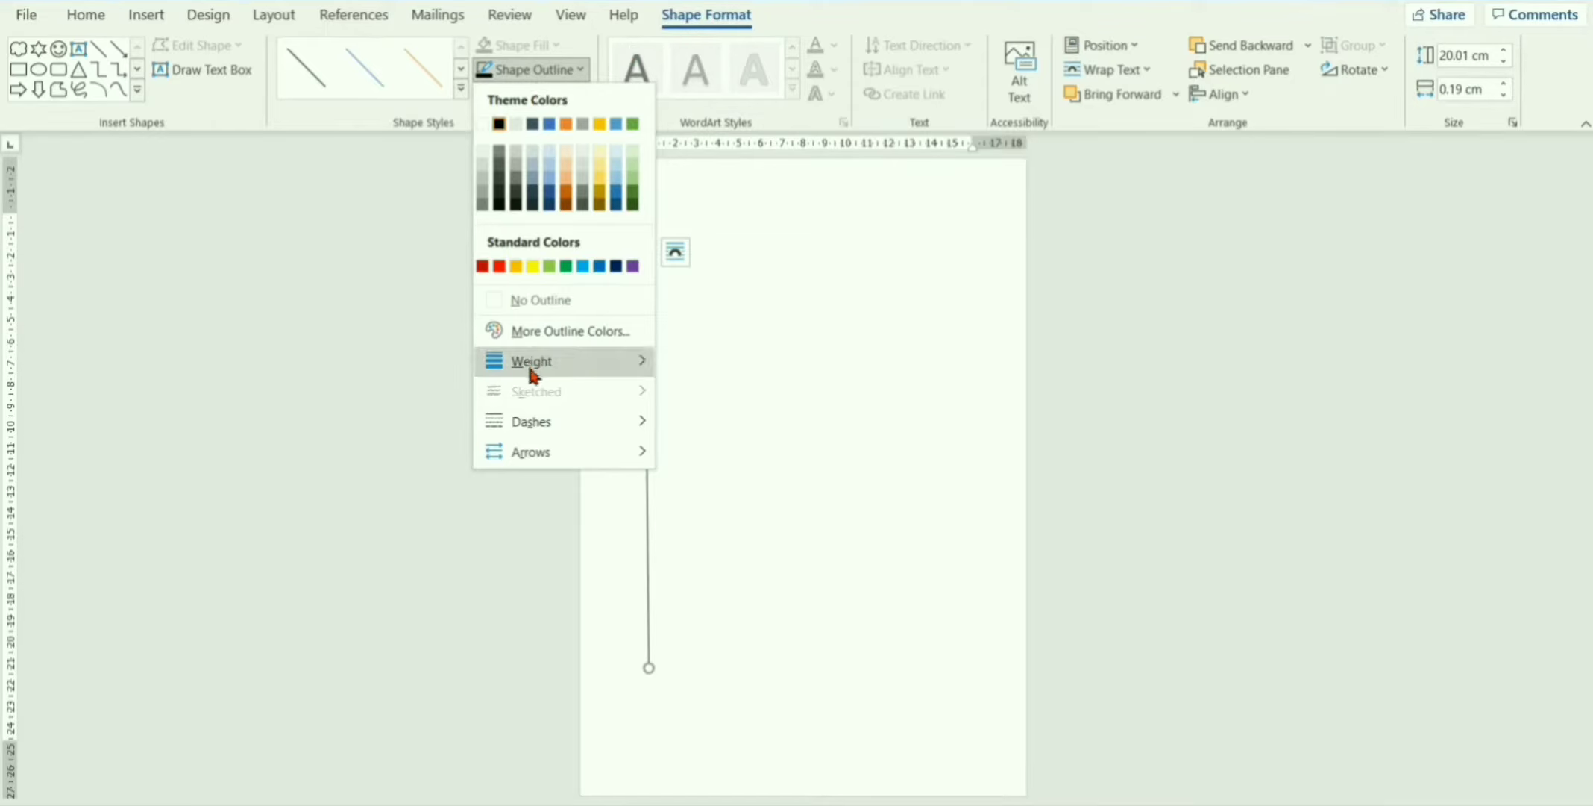
{"action": "mouse_move", "coordinate": [531, 369]}
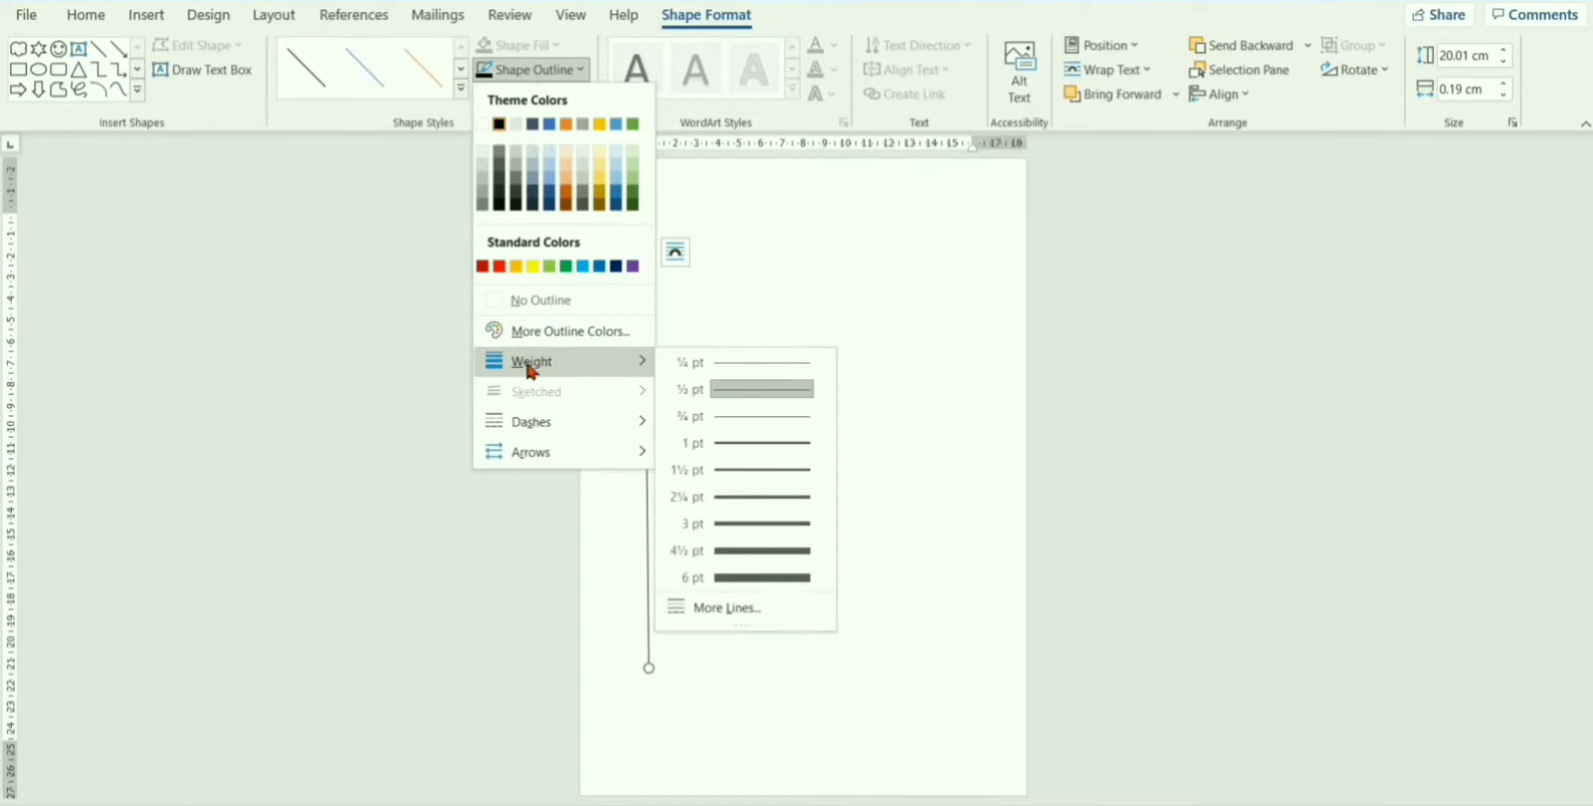
{"action": "left_click", "coordinate": [754, 580]}
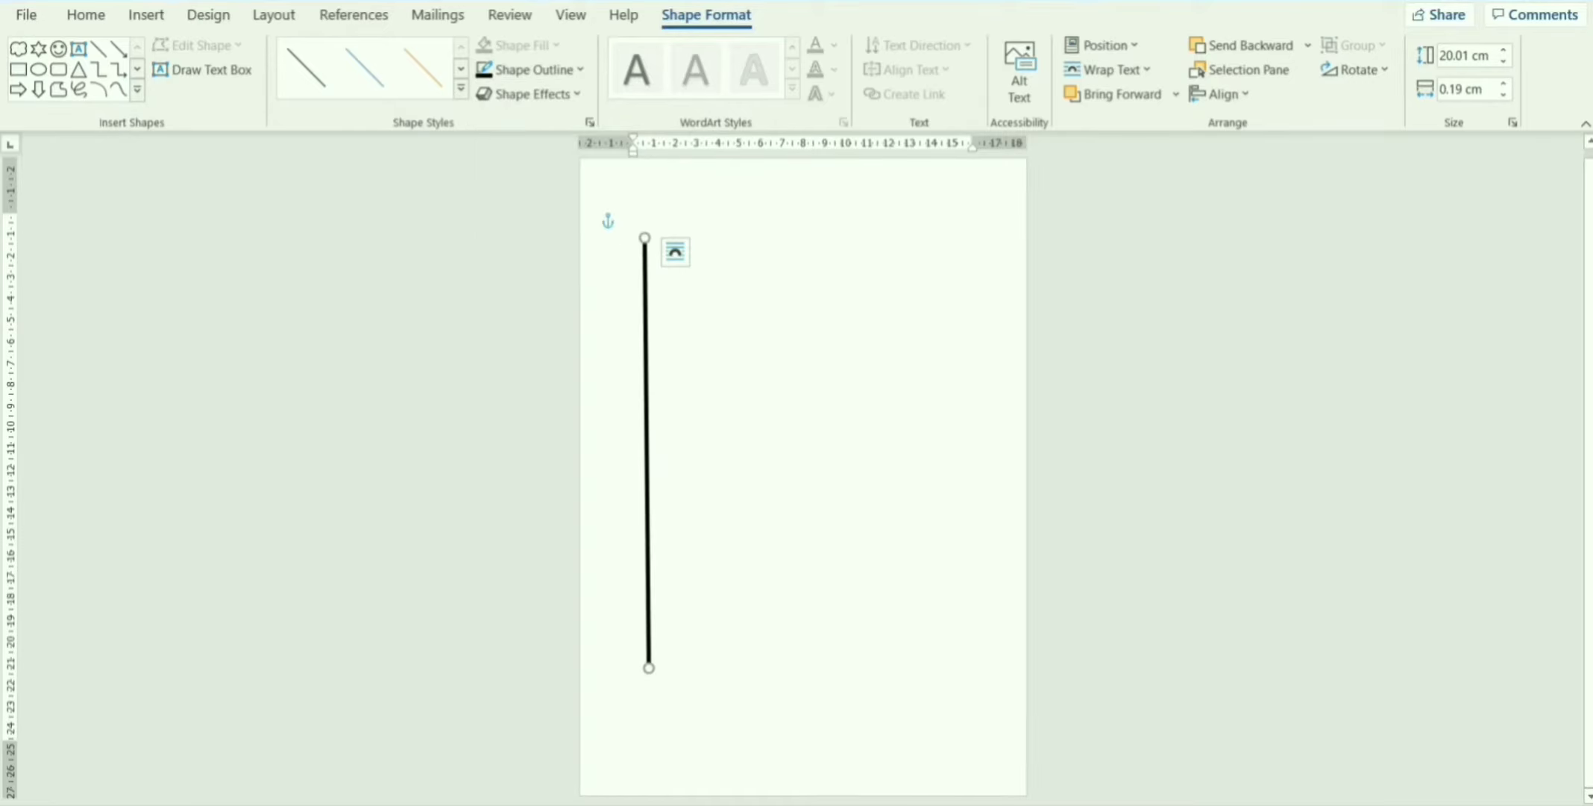
Change the vertical line from solid to the short-dash style, the third dash option, and deselect it
{"action": "left_click", "coordinate": [540, 74]}
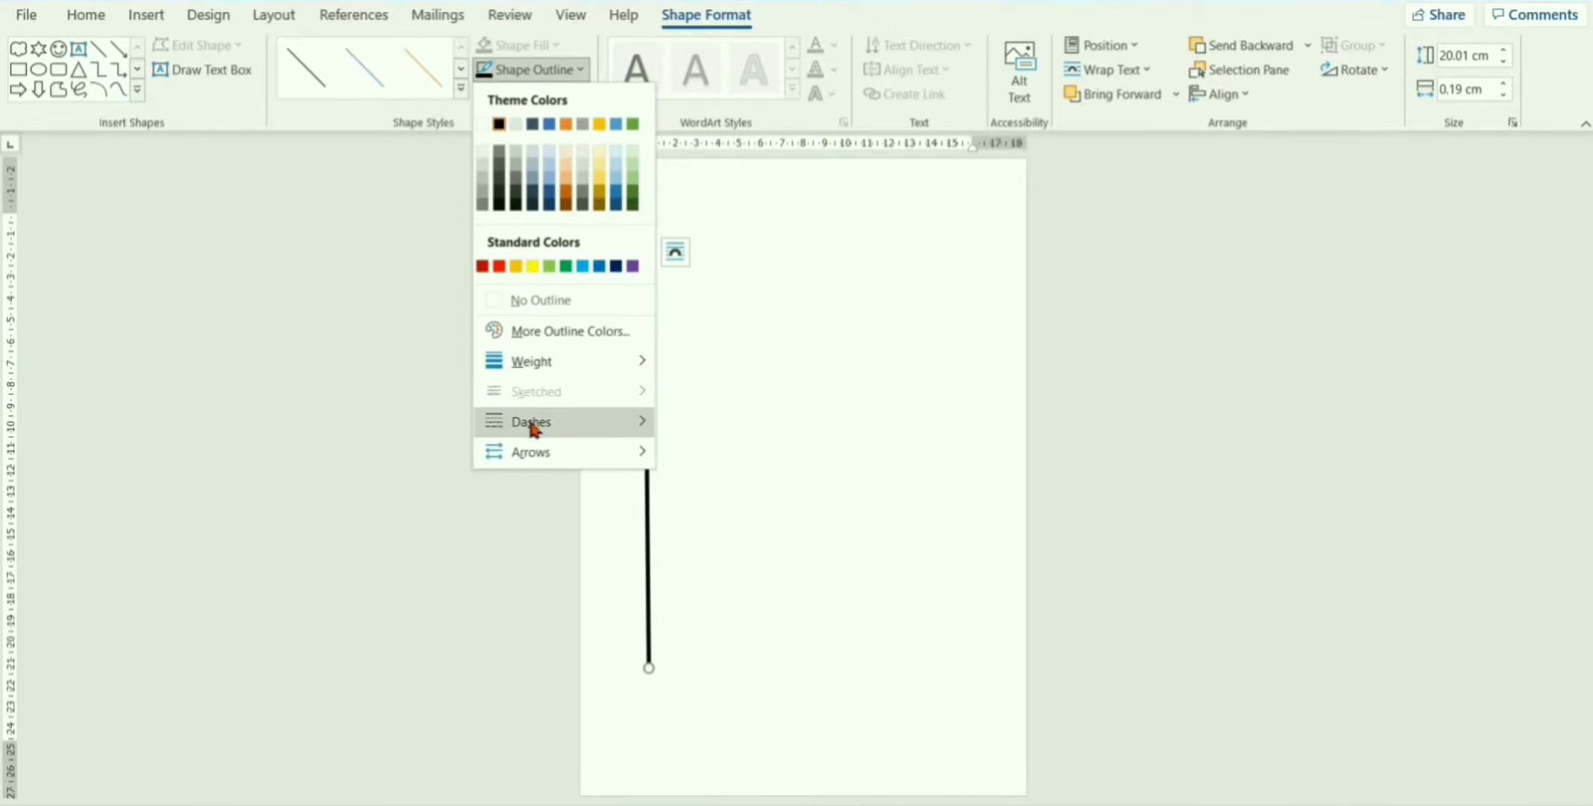
{"action": "mouse_move", "coordinate": [531, 427]}
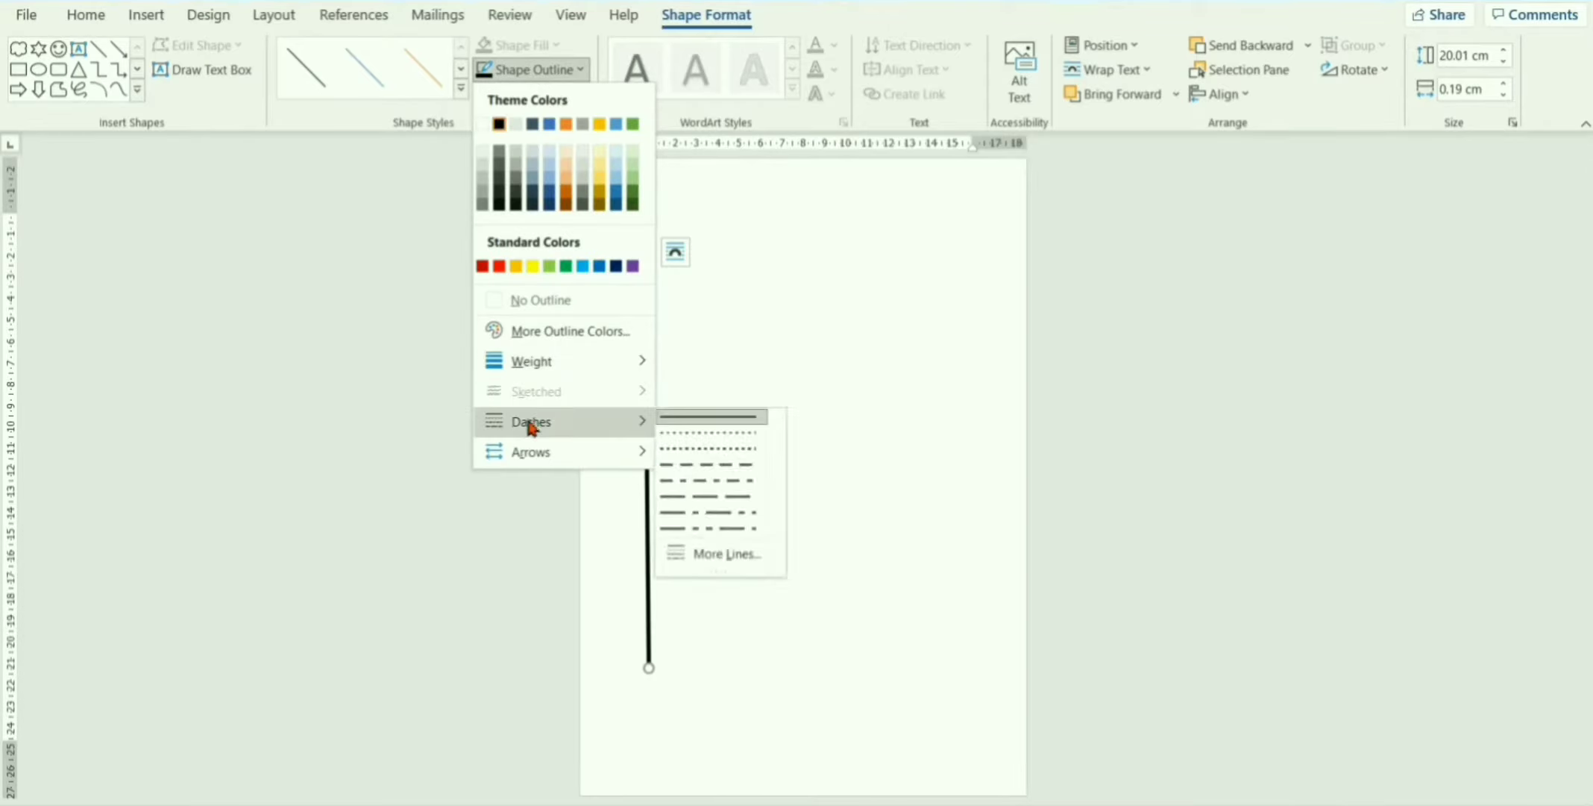
{"action": "left_click", "coordinate": [687, 450]}
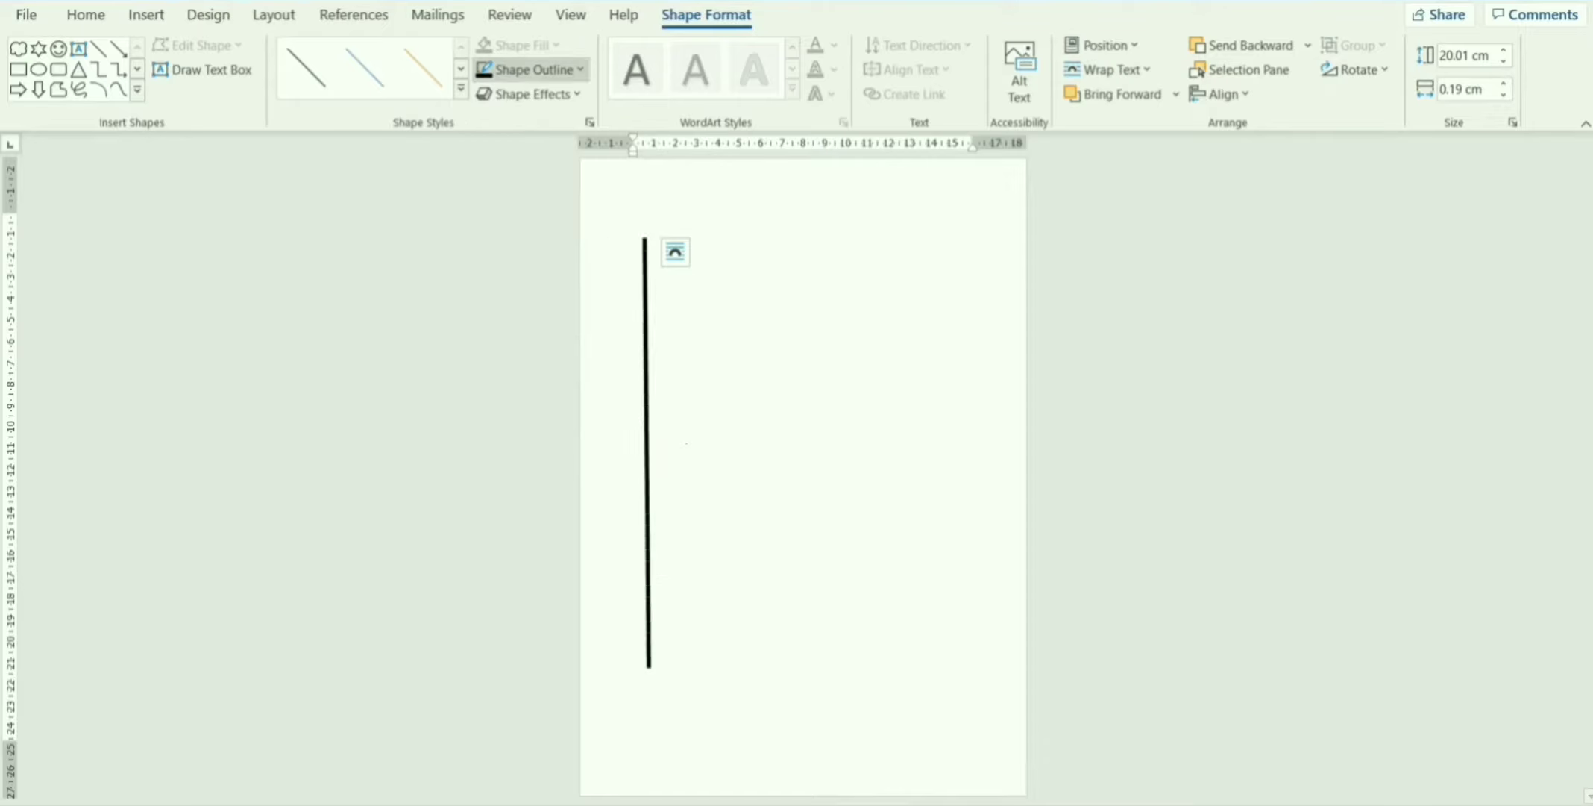
{"action": "left_click", "coordinate": [855, 433]}
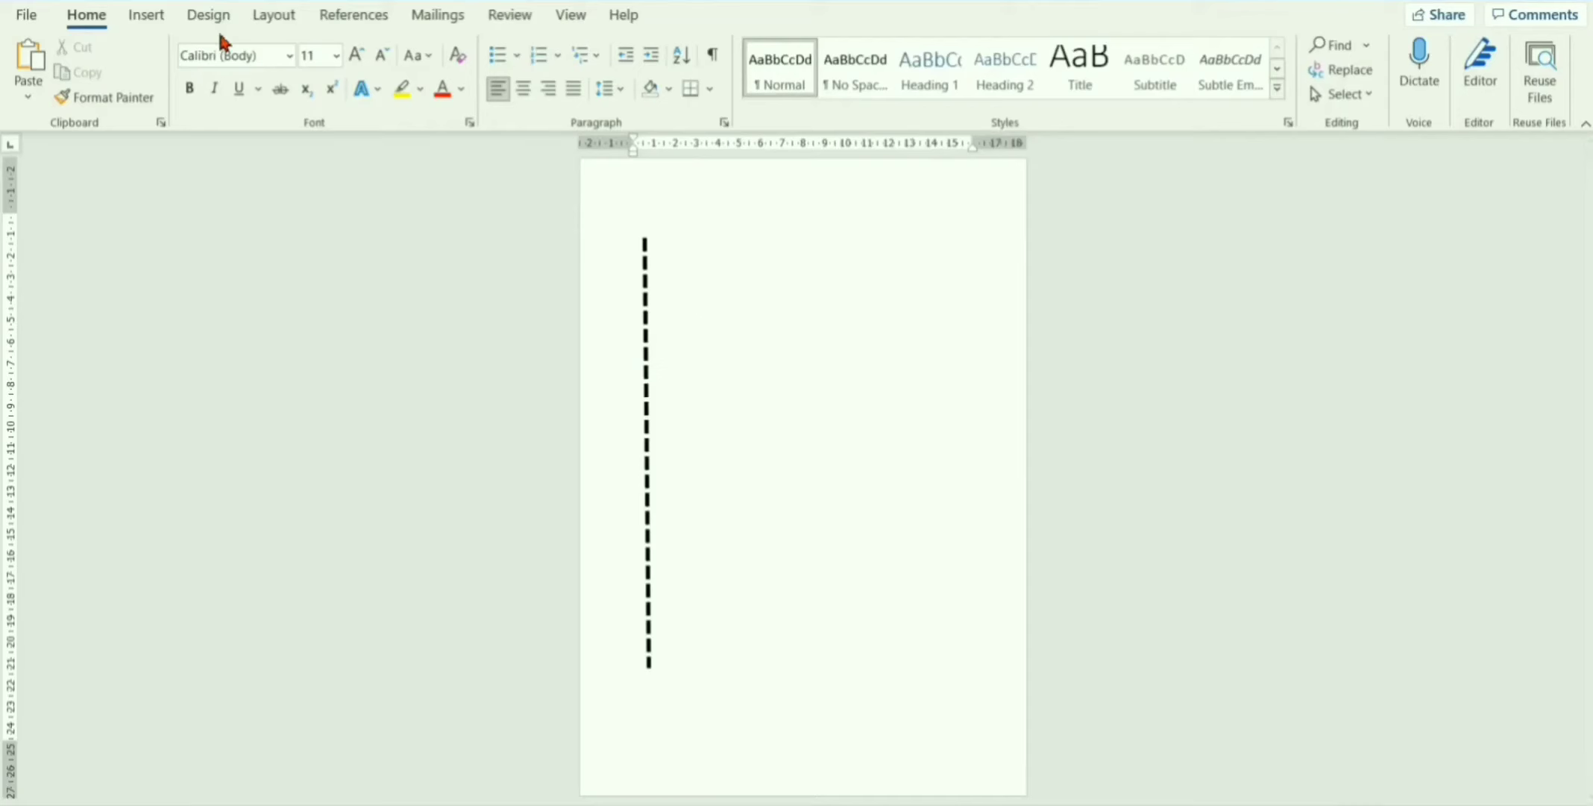
Draw a small oval about 0.5 cm high and 0.4 cm wide and place it on the dashed line's top end
{"action": "left_click", "coordinate": [147, 21]}
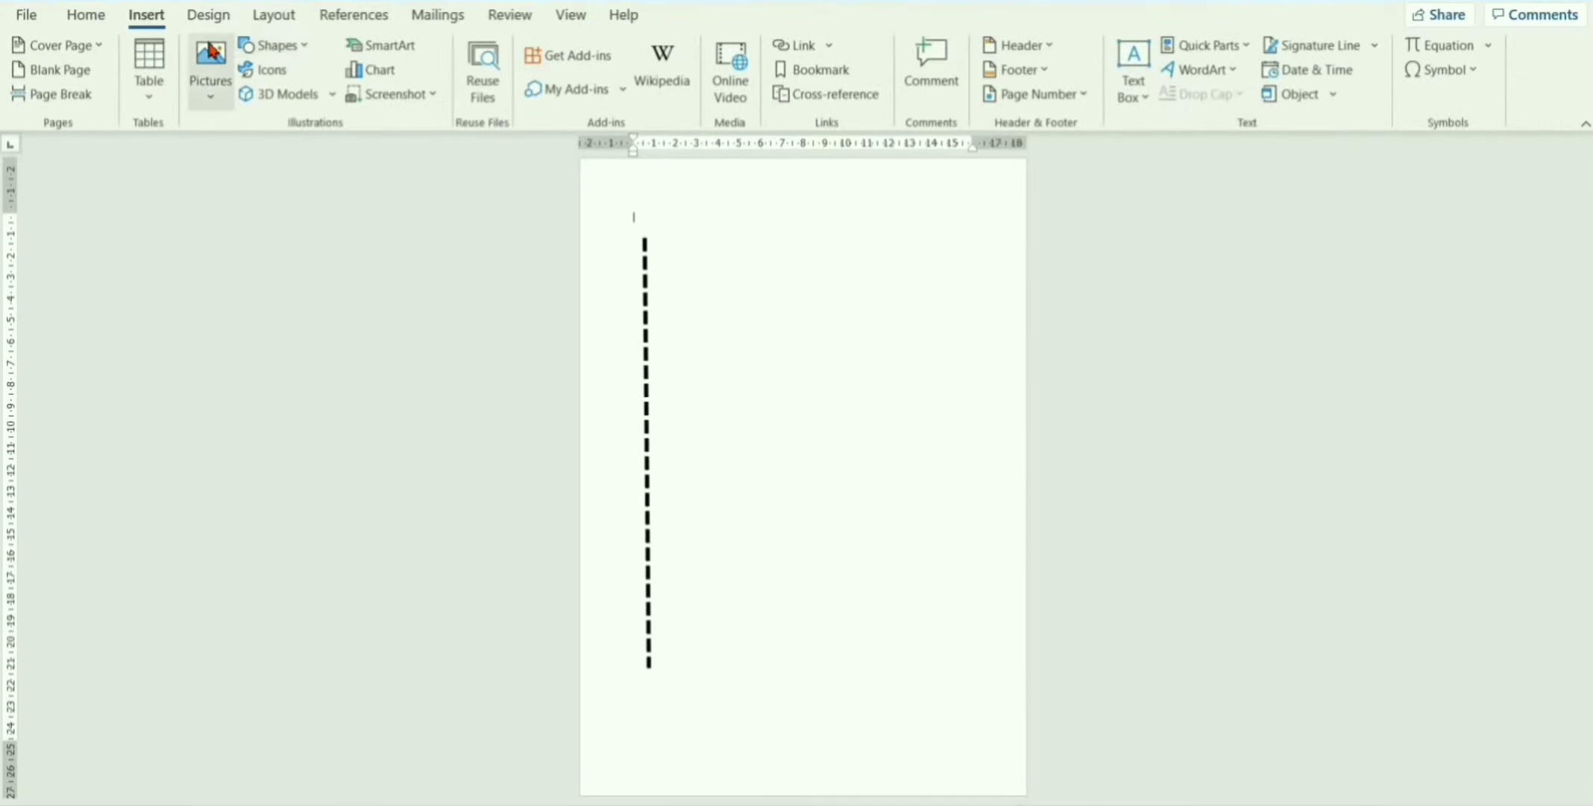
{"action": "left_click", "coordinate": [288, 55]}
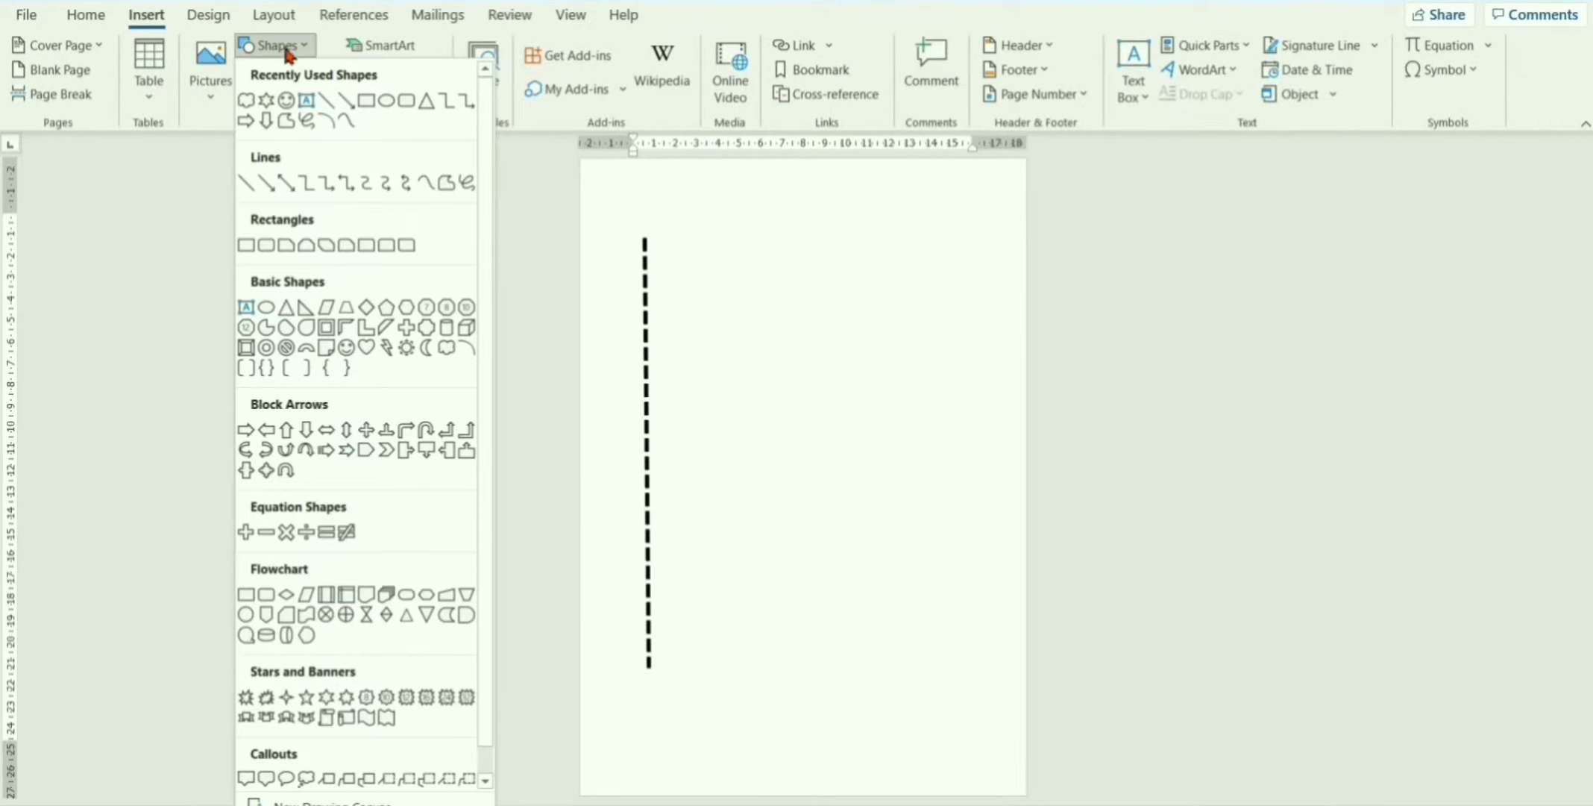
{"action": "left_click", "coordinate": [386, 101]}
{"action": "mouse_move", "coordinate": [688, 216]}
{"action": "left_mouse_down"}
{"action": "mouse_move", "coordinate": [728, 258]}
{"action": "mouse_move", "coordinate": [706, 234]}
{"action": "left_mouse_up"}
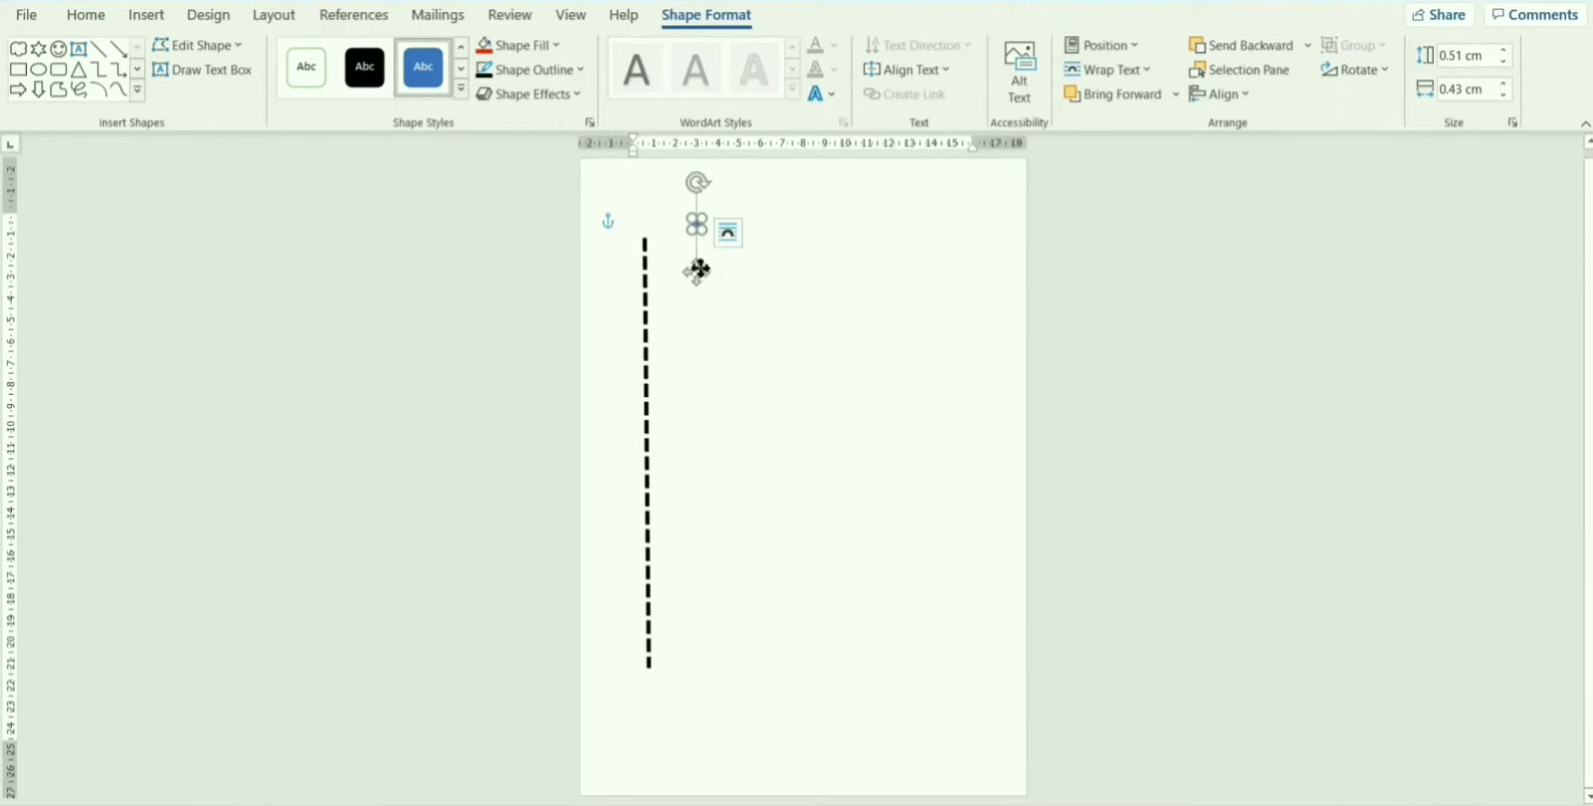
{"action": "left_click_drag", "start_coordinate": [700, 278], "coordinate": [648, 288]}
Give the small oval a red fill and a red outline
{"action": "left_click", "coordinate": [537, 51]}
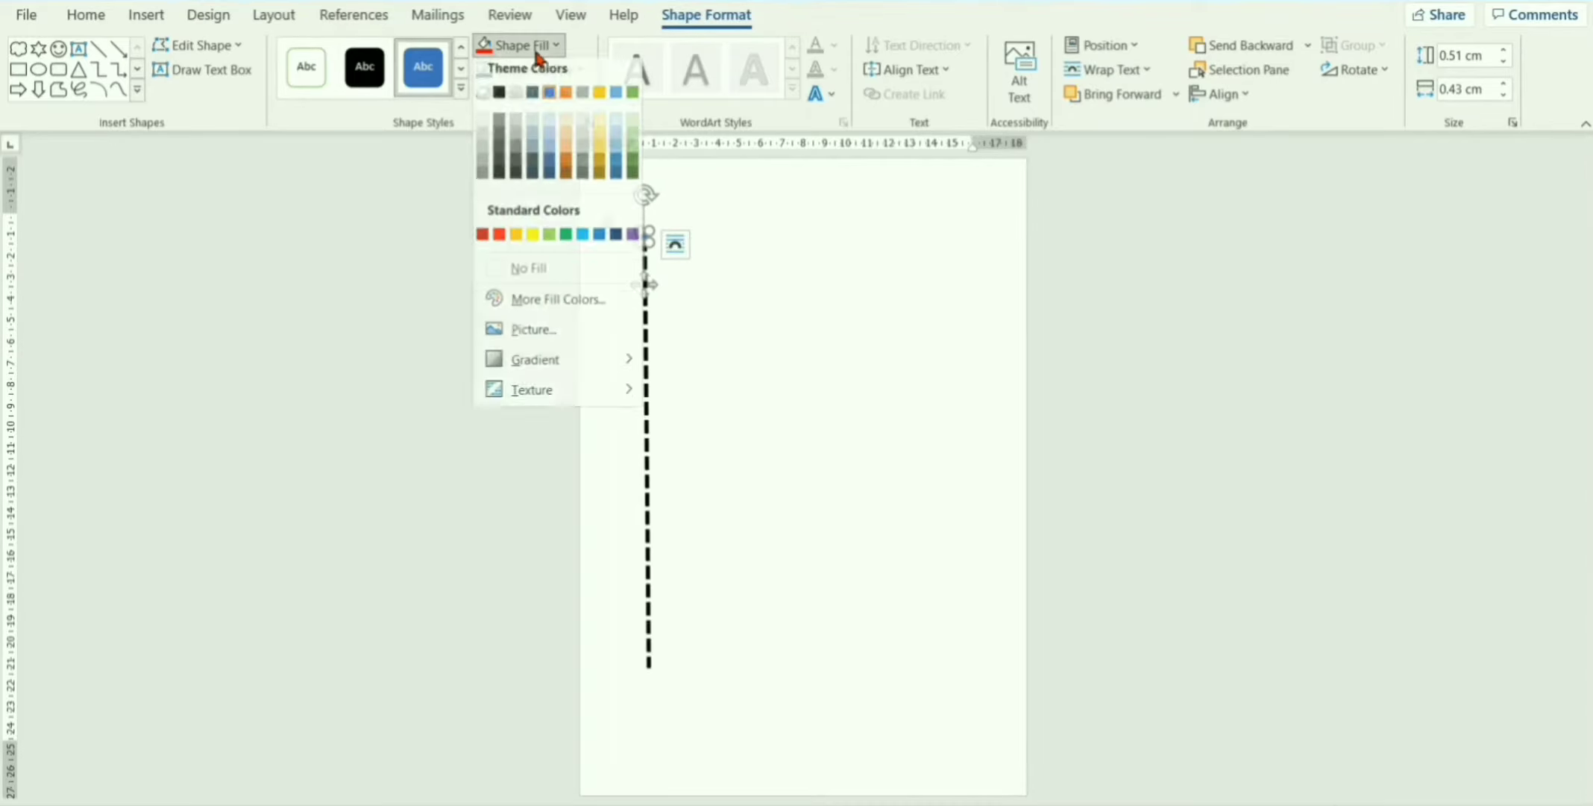
{"action": "left_click", "coordinate": [499, 243]}
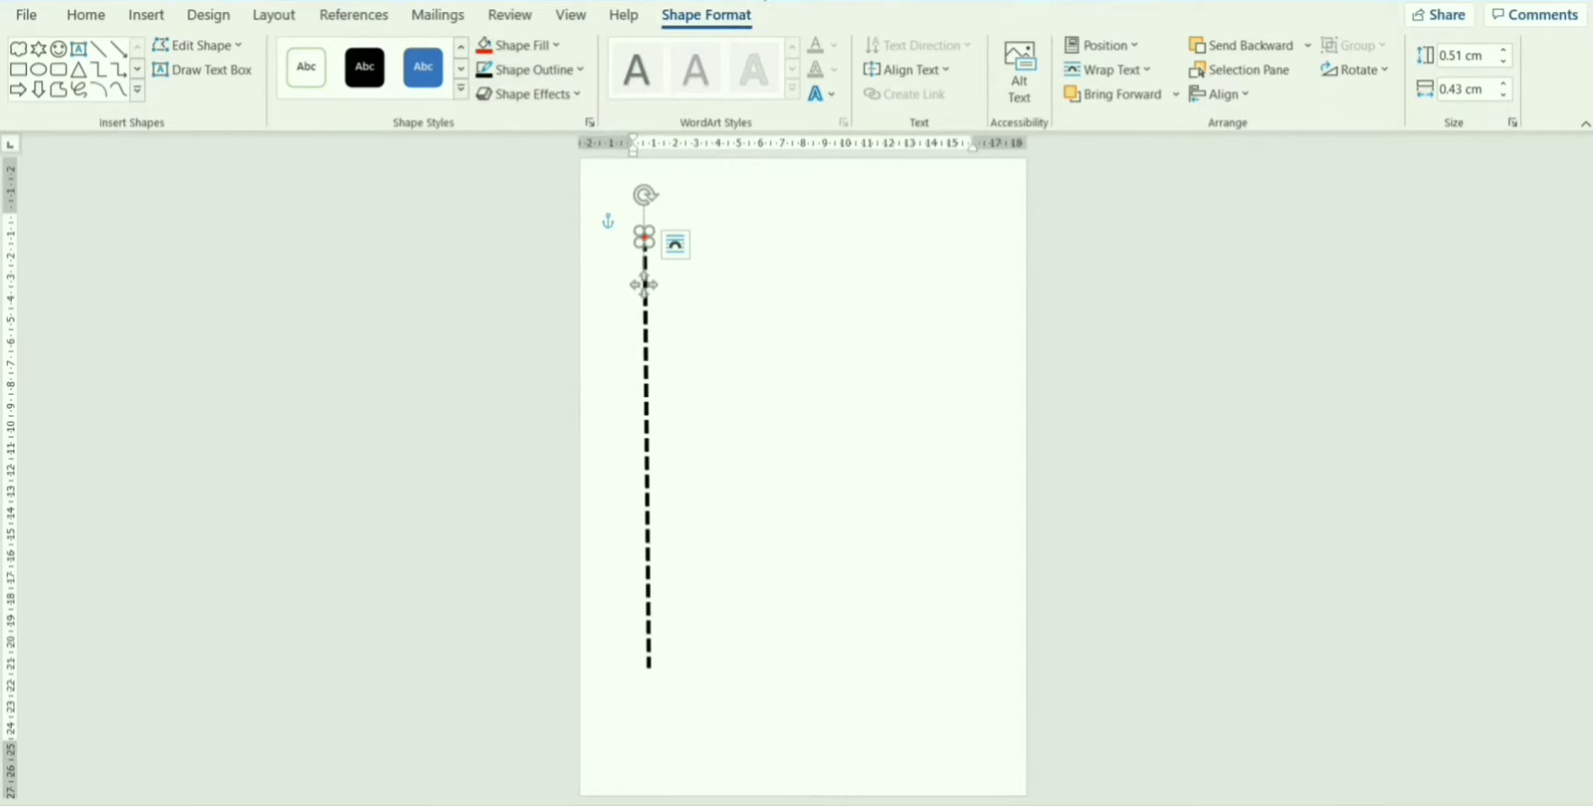
{"action": "left_click", "coordinate": [537, 69]}
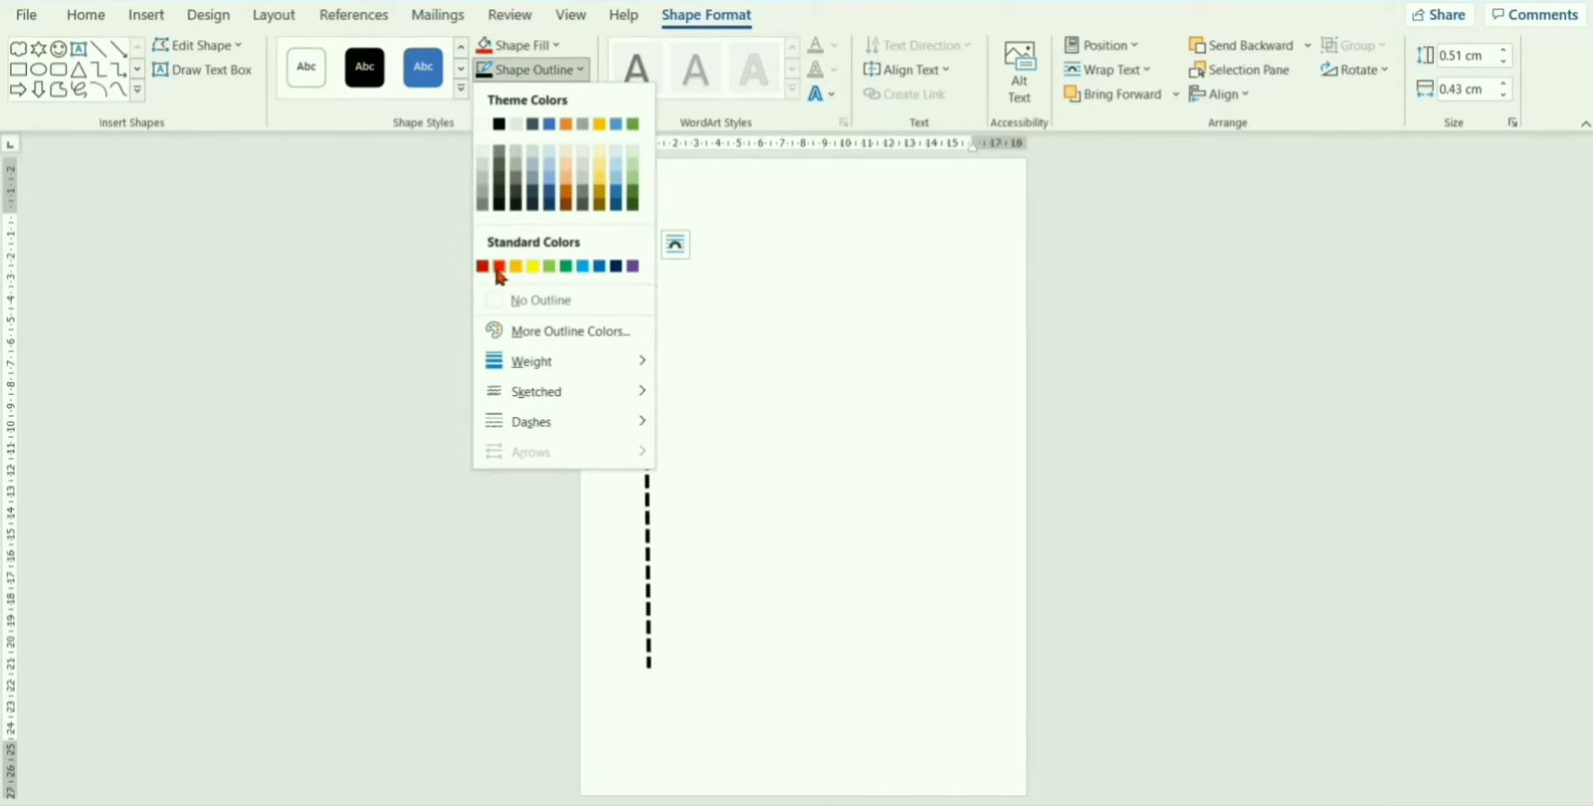
{"action": "left_click", "coordinate": [499, 267]}
Duplicate the red dot and place the copy on the dashed line's lower end
{"action": "left_click", "coordinate": [644, 239]}
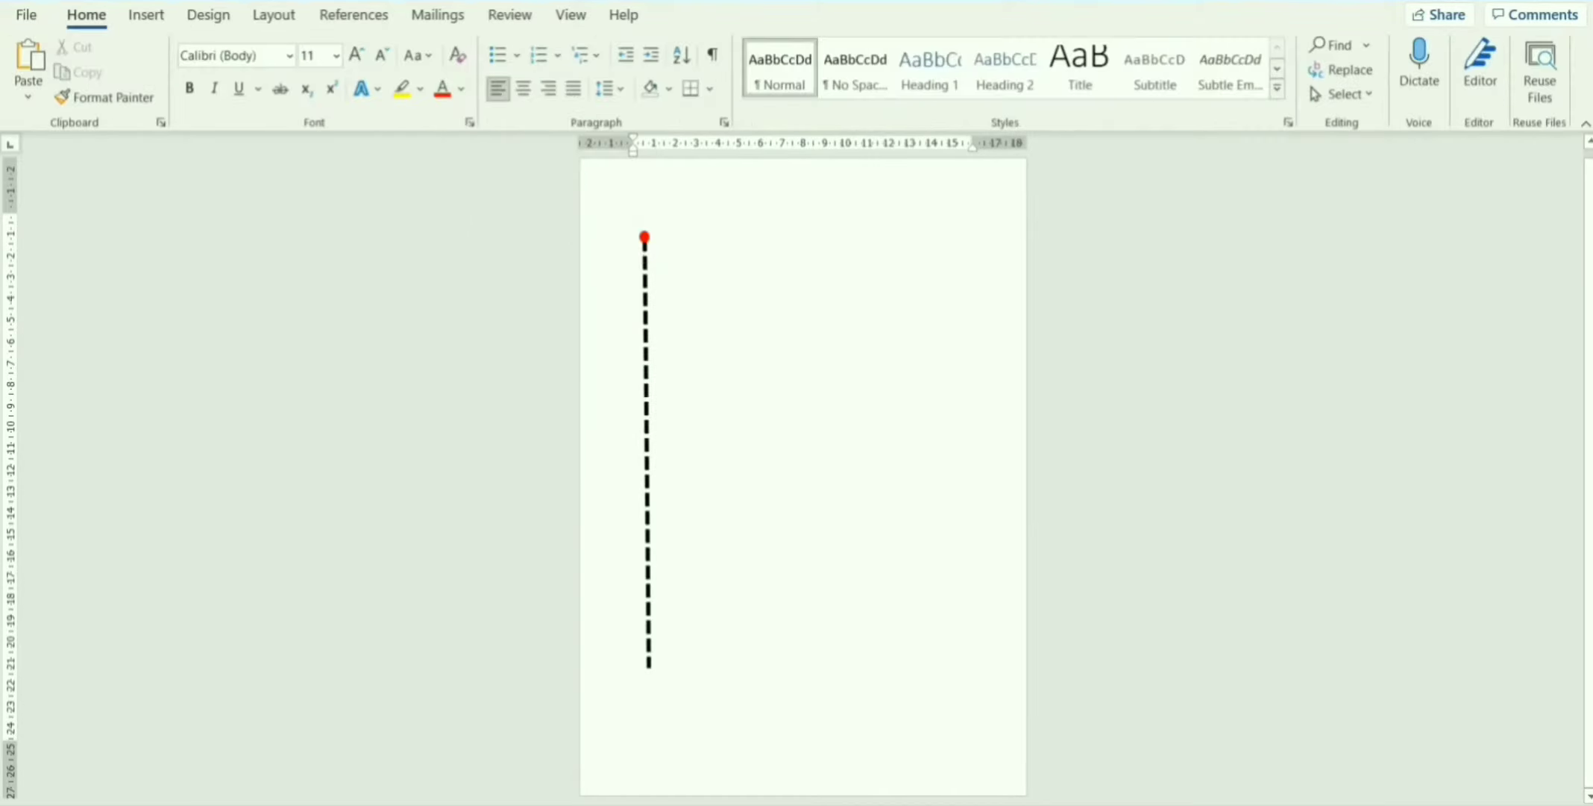
{"action": "left_click", "coordinate": [646, 240]}
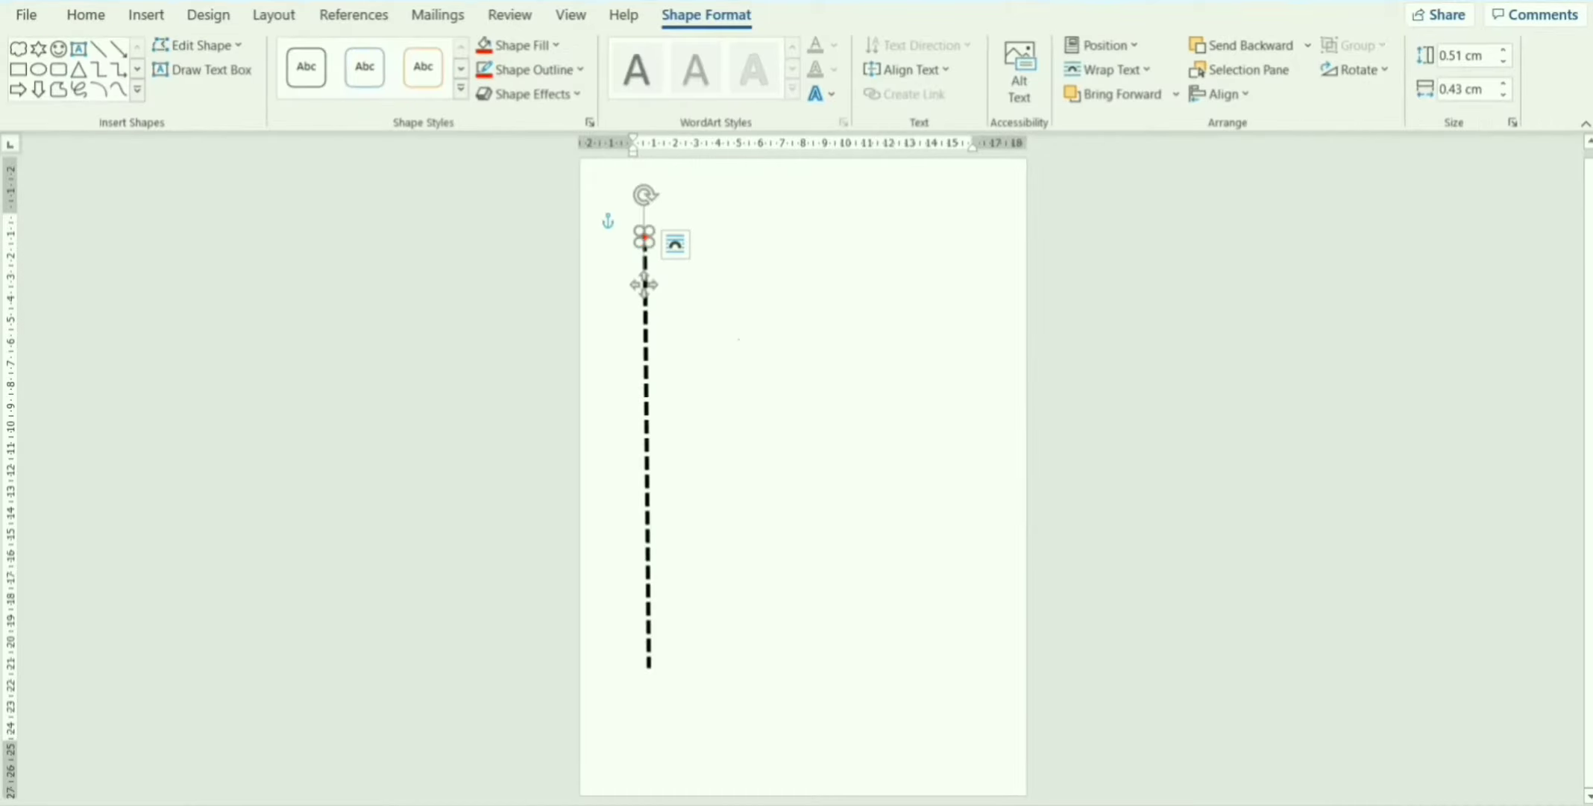
{"action": "key", "text": "ctrl+v"}
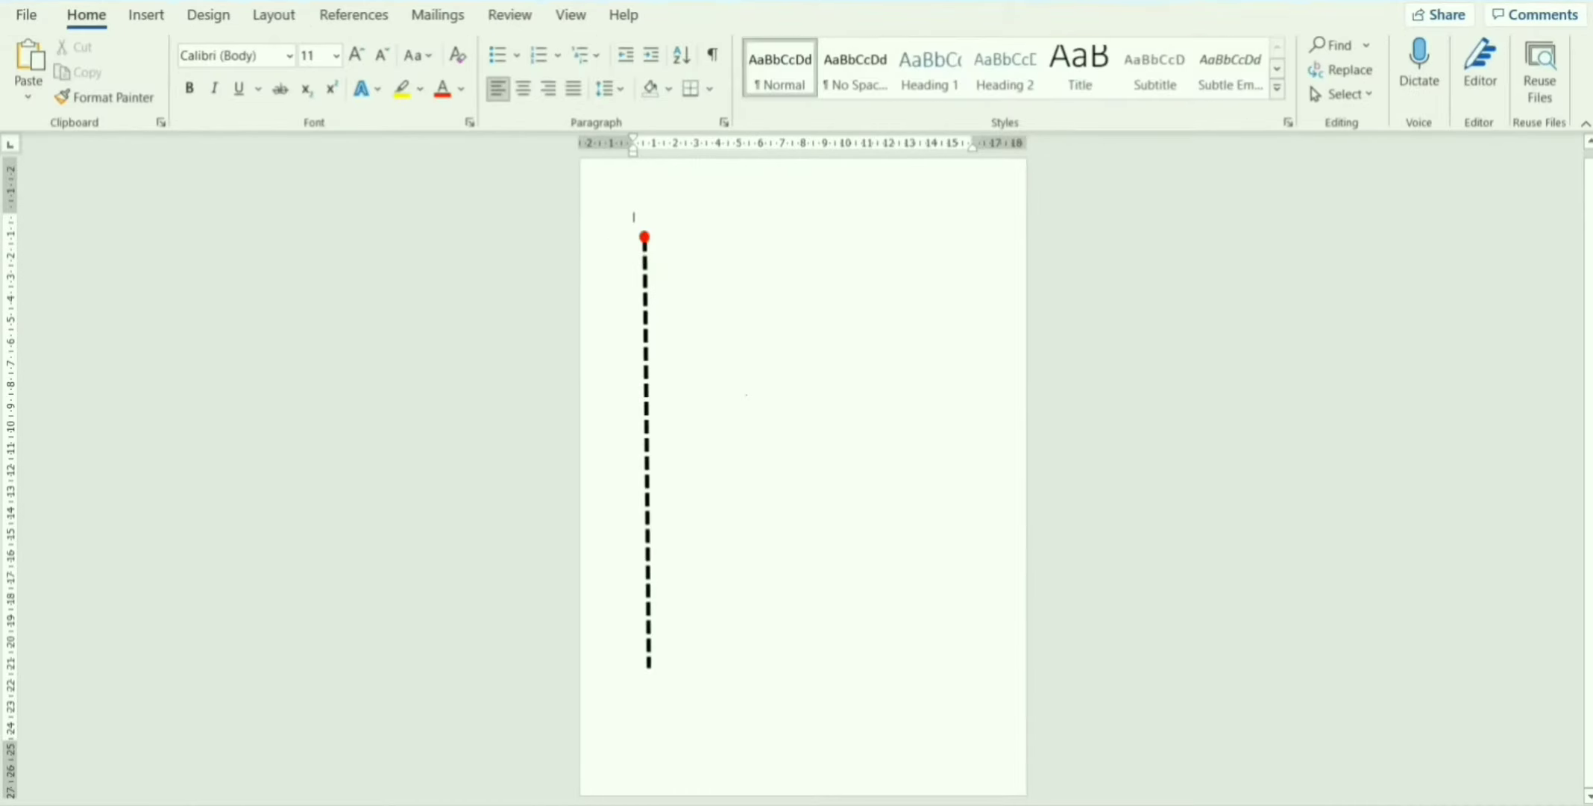
{"action": "left_click_drag", "start_coordinate": [640, 276], "coordinate": [649, 718]}
{"action": "key", "text": "Escape"}
Duplicate the dashed line twice, placing one copy mid-page and the other in the right part of the page at the same height
{"action": "left_click", "coordinate": [649, 420]}
{"action": "key", "text": "ctrl+c"}
{"action": "key", "text": "ctrl+v"}
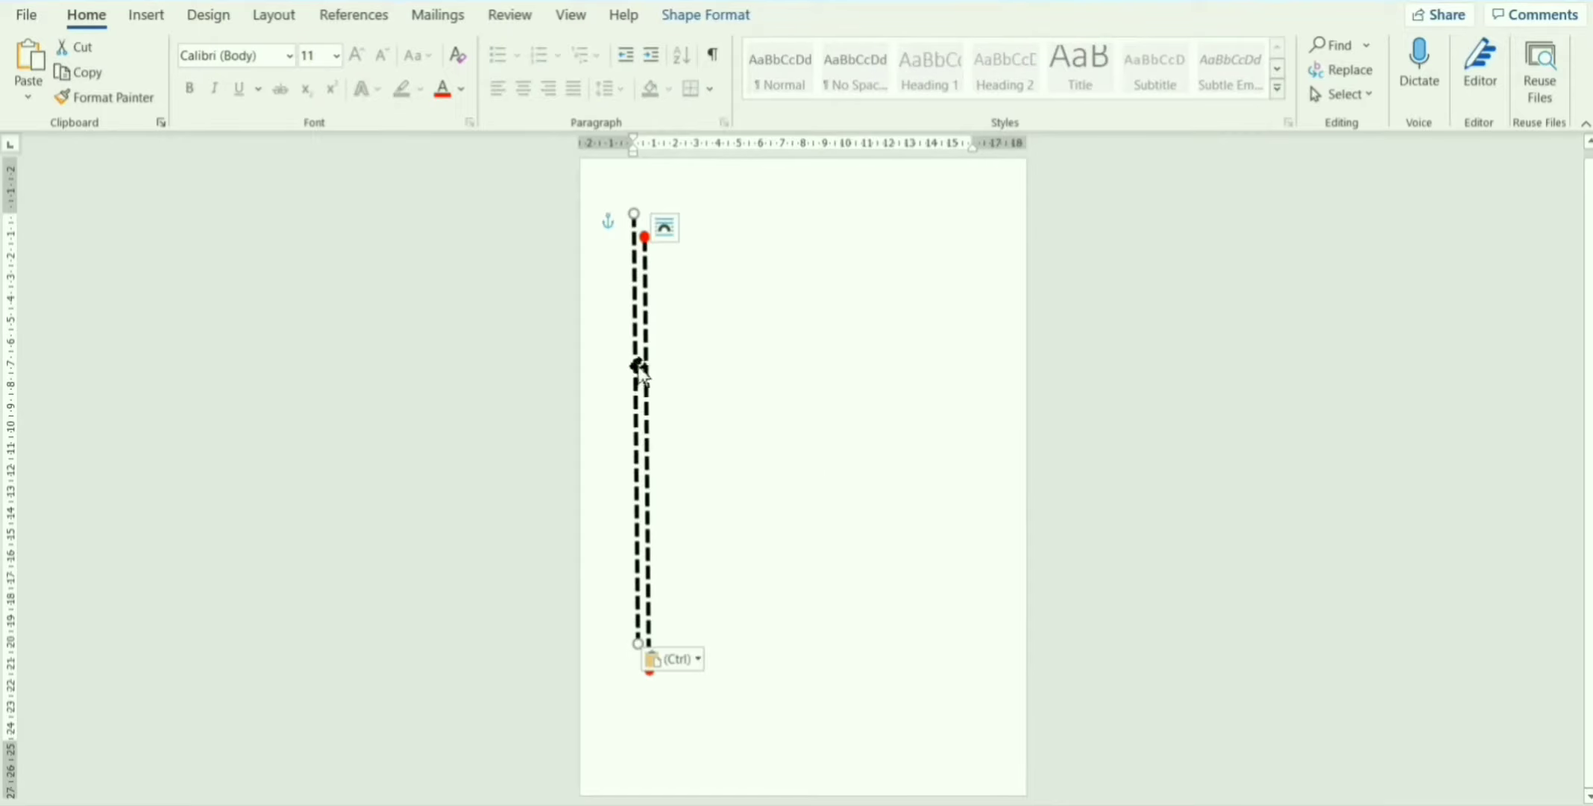
{"action": "left_click_drag", "start_coordinate": [640, 366], "coordinate": [778, 384]}
{"action": "key", "text": "Escape"}
{"action": "key", "text": "ctrl+v"}
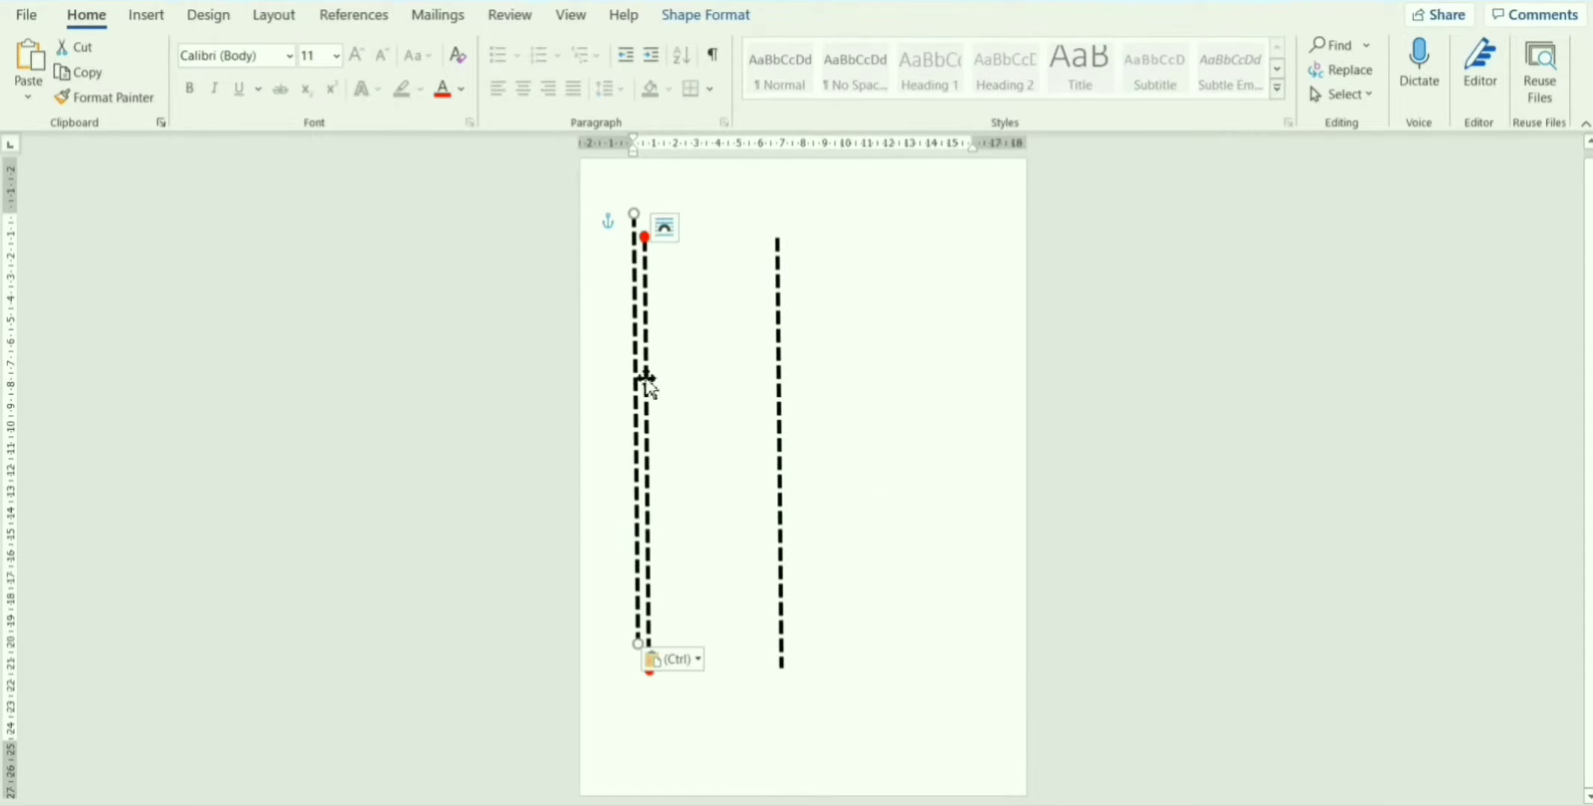
{"action": "left_click_drag", "start_coordinate": [644, 381], "coordinate": [916, 408]}
{"action": "key", "text": "Escape"}
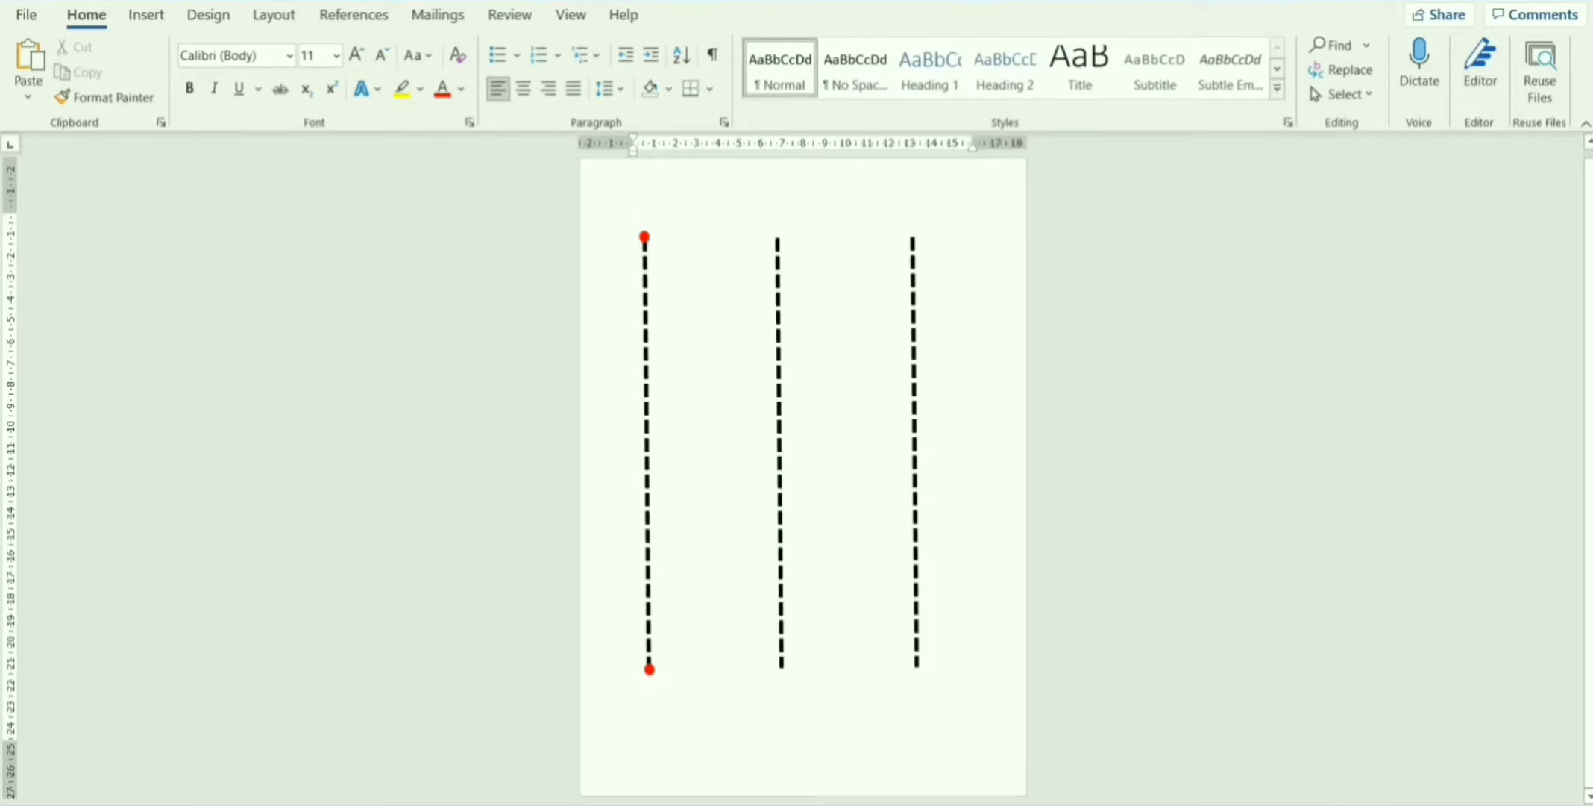
Shift the rightmost dashed line toward the right margin and move the middle one right to even out the spacing
{"action": "left_click_drag", "start_coordinate": [914, 418], "coordinate": [955, 418]}
{"action": "key", "text": "Escape"}
{"action": "left_click_drag", "start_coordinate": [779, 437], "coordinate": [798, 437]}
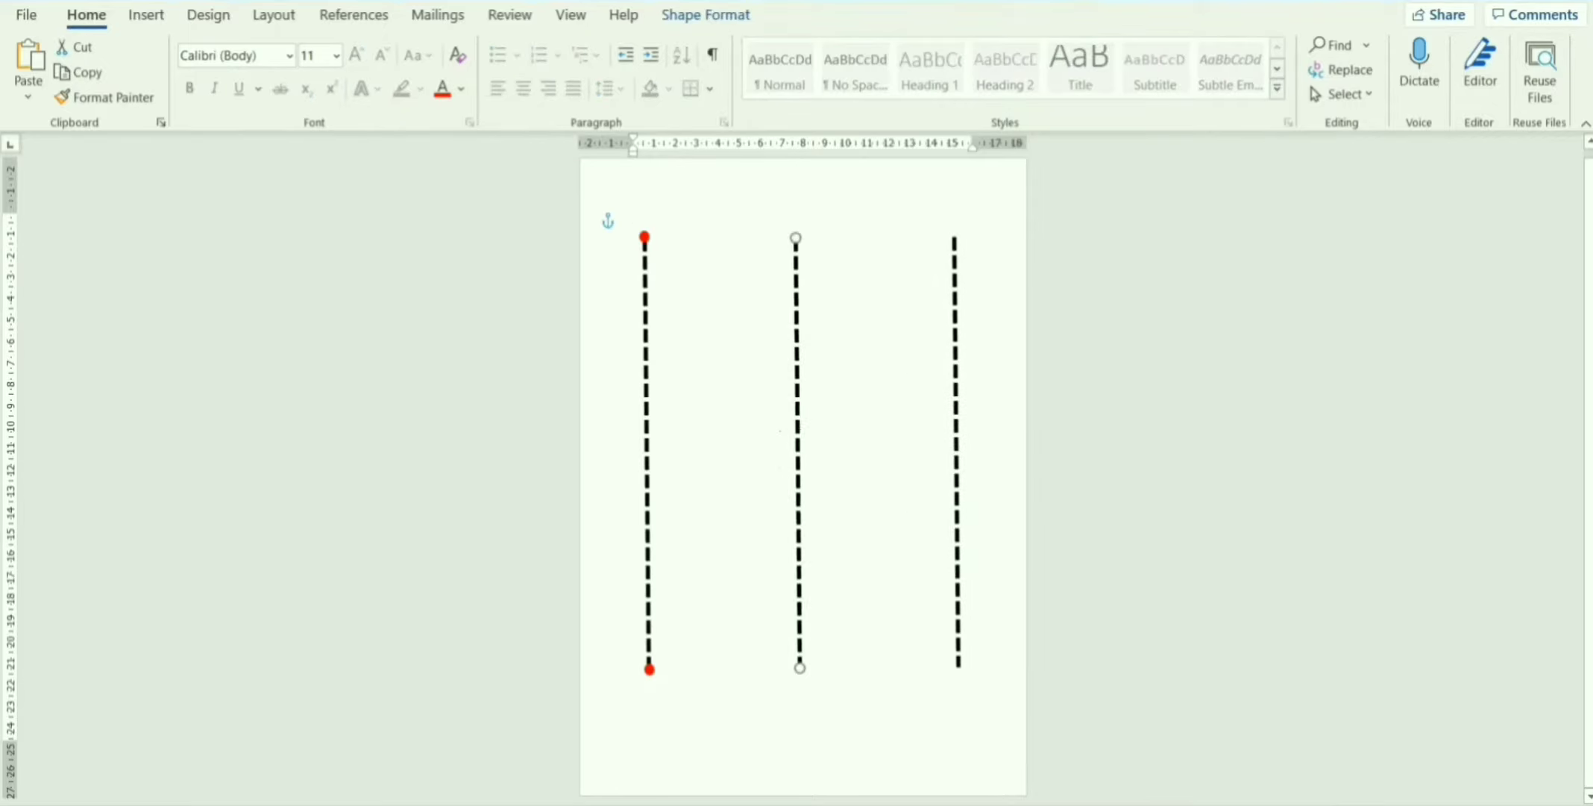
{"action": "key", "text": "Escape"}
Draw a smiley face about 2.8 cm high and 3.5 cm wide above the leftmost dashed line
{"action": "left_click", "coordinate": [147, 15]}
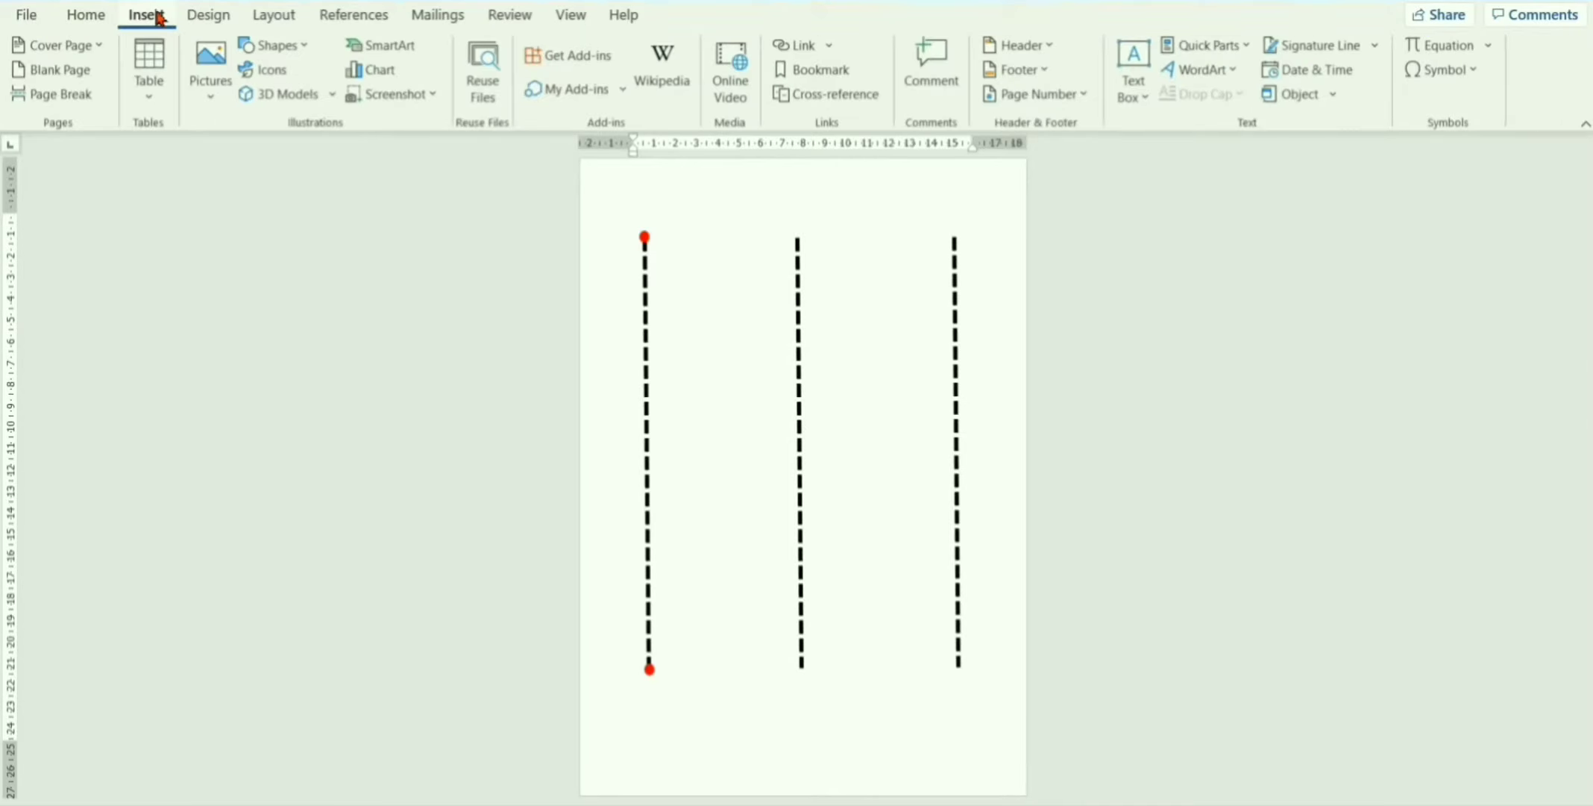
{"action": "left_click", "coordinate": [273, 46]}
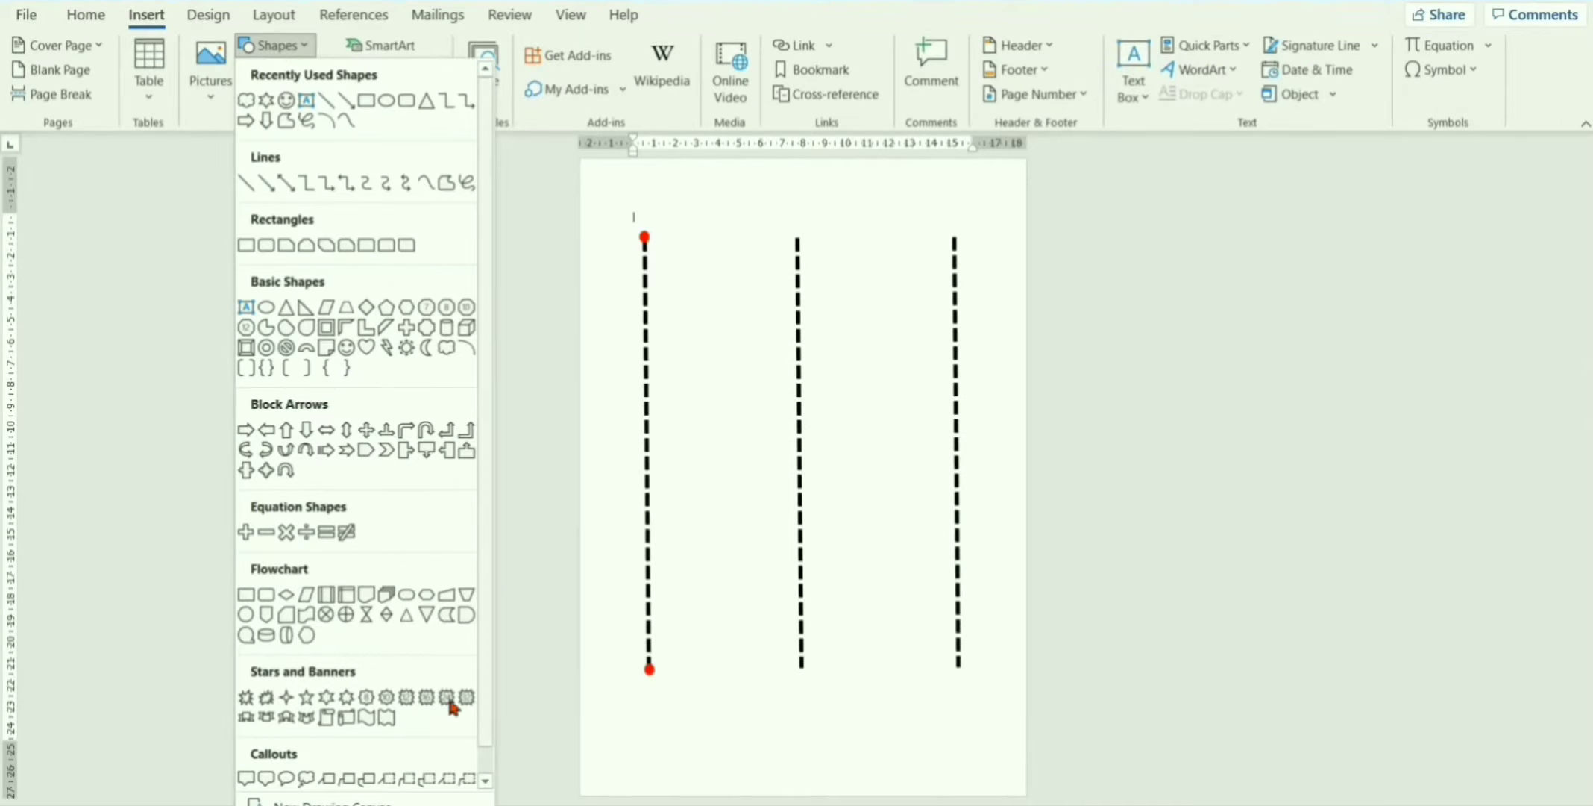
{"action": "left_click", "coordinate": [346, 347]}
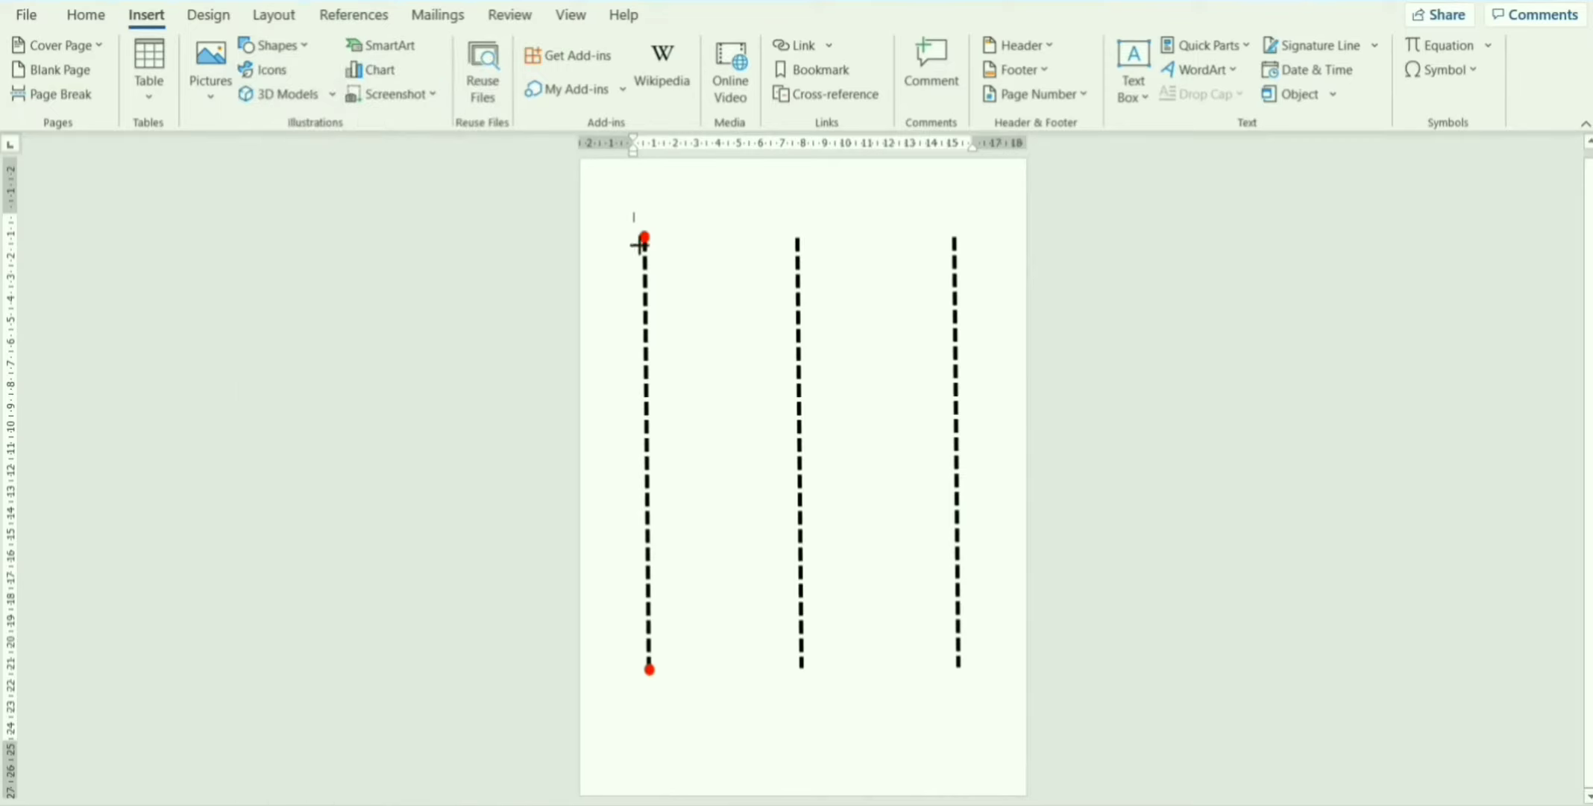
{"action": "mouse_move", "coordinate": [598, 173]}
{"action": "left_mouse_down"}
{"action": "mouse_move", "coordinate": [679, 203]}
{"action": "mouse_move", "coordinate": [674, 234]}
{"action": "mouse_move", "coordinate": [662, 216]}
{"action": "left_mouse_up"}
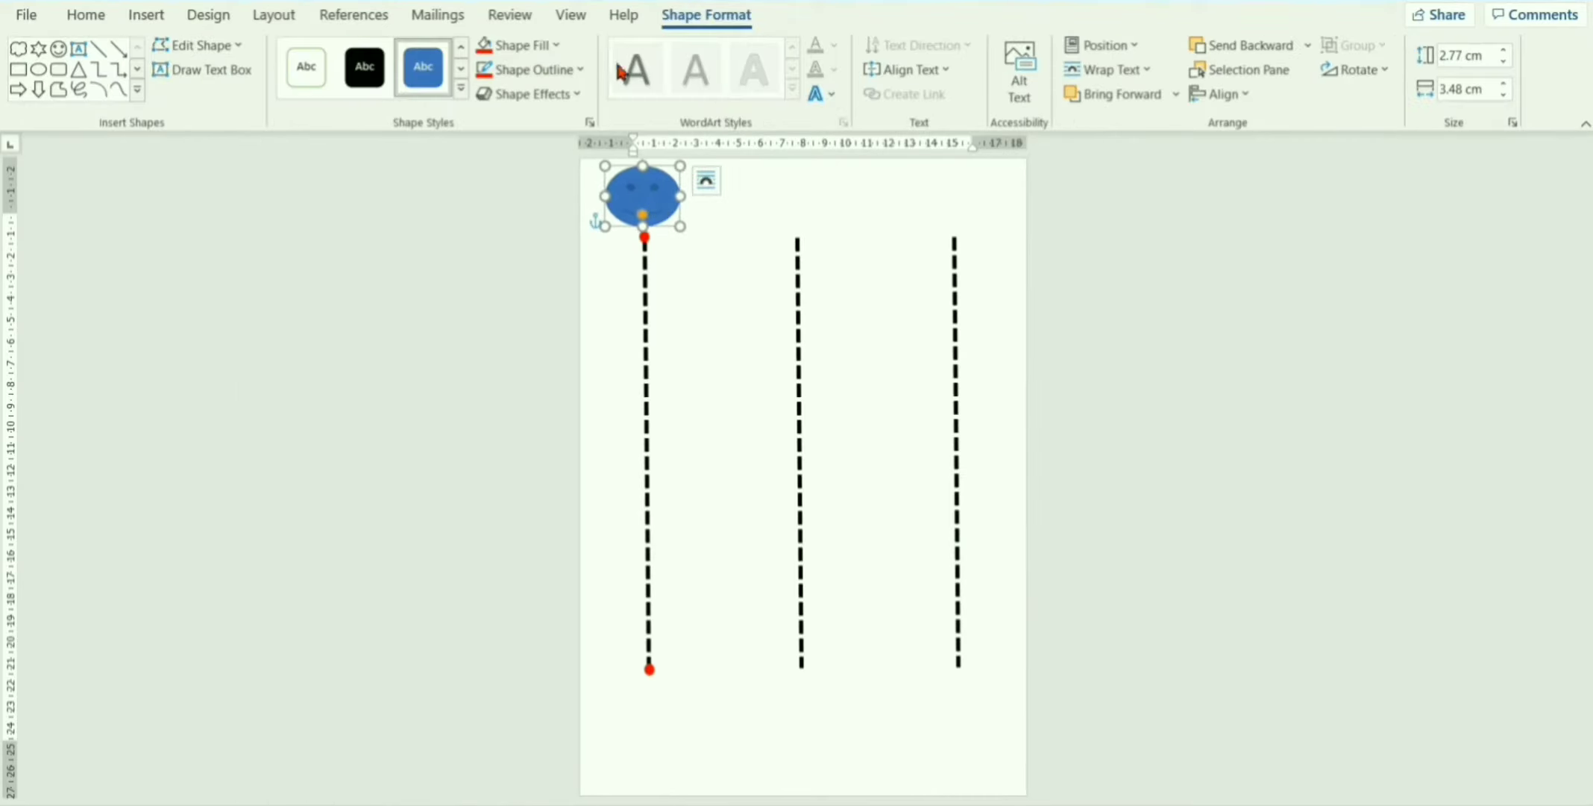
Fill the smiley face with yellow and duplicate it, placing the copy below the leftmost line's lower red dot
{"action": "left_click", "coordinate": [522, 47]}
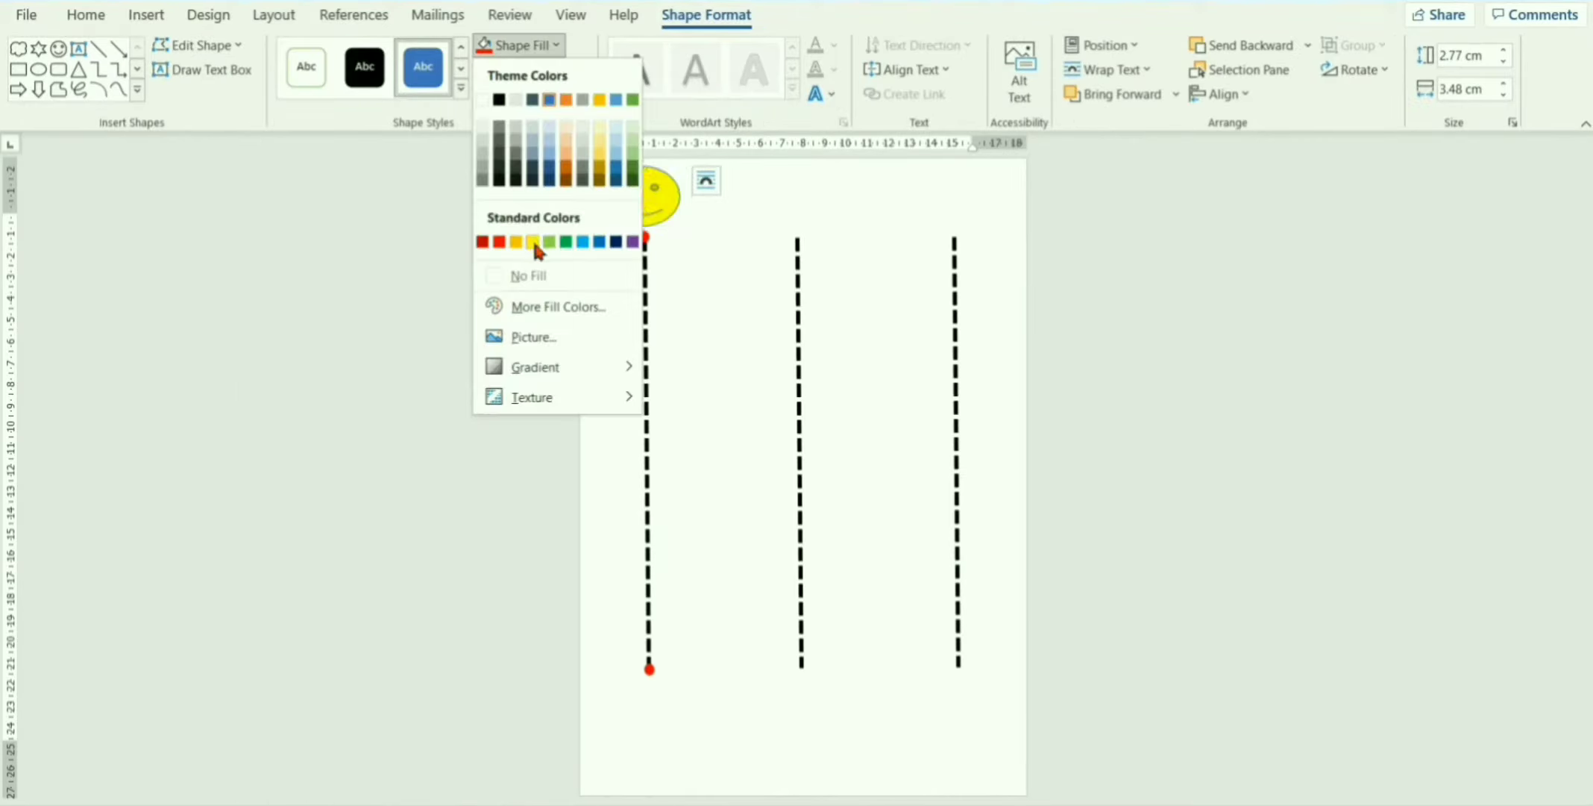
{"action": "left_click", "coordinate": [534, 242]}
{"action": "key", "text": "ctrl+c"}
{"action": "key", "text": "ctrl+v"}
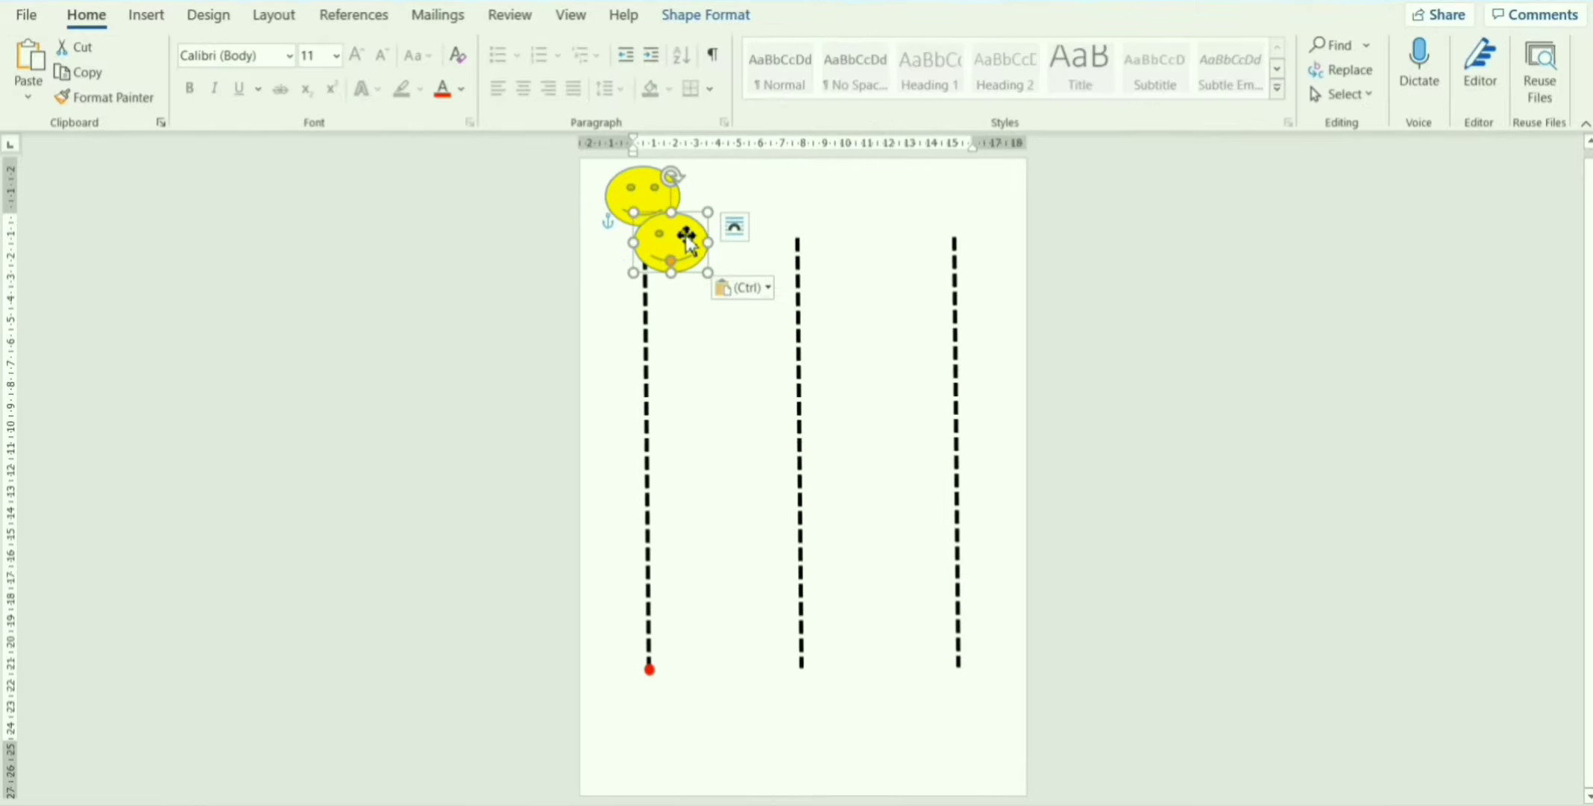
Draw a six-pointed star about 3.2 cm high and 3 cm wide above the middle dashed line and fill it red
{"action": "left_click_drag", "start_coordinate": [762, 165], "coordinate": [819, 234]}
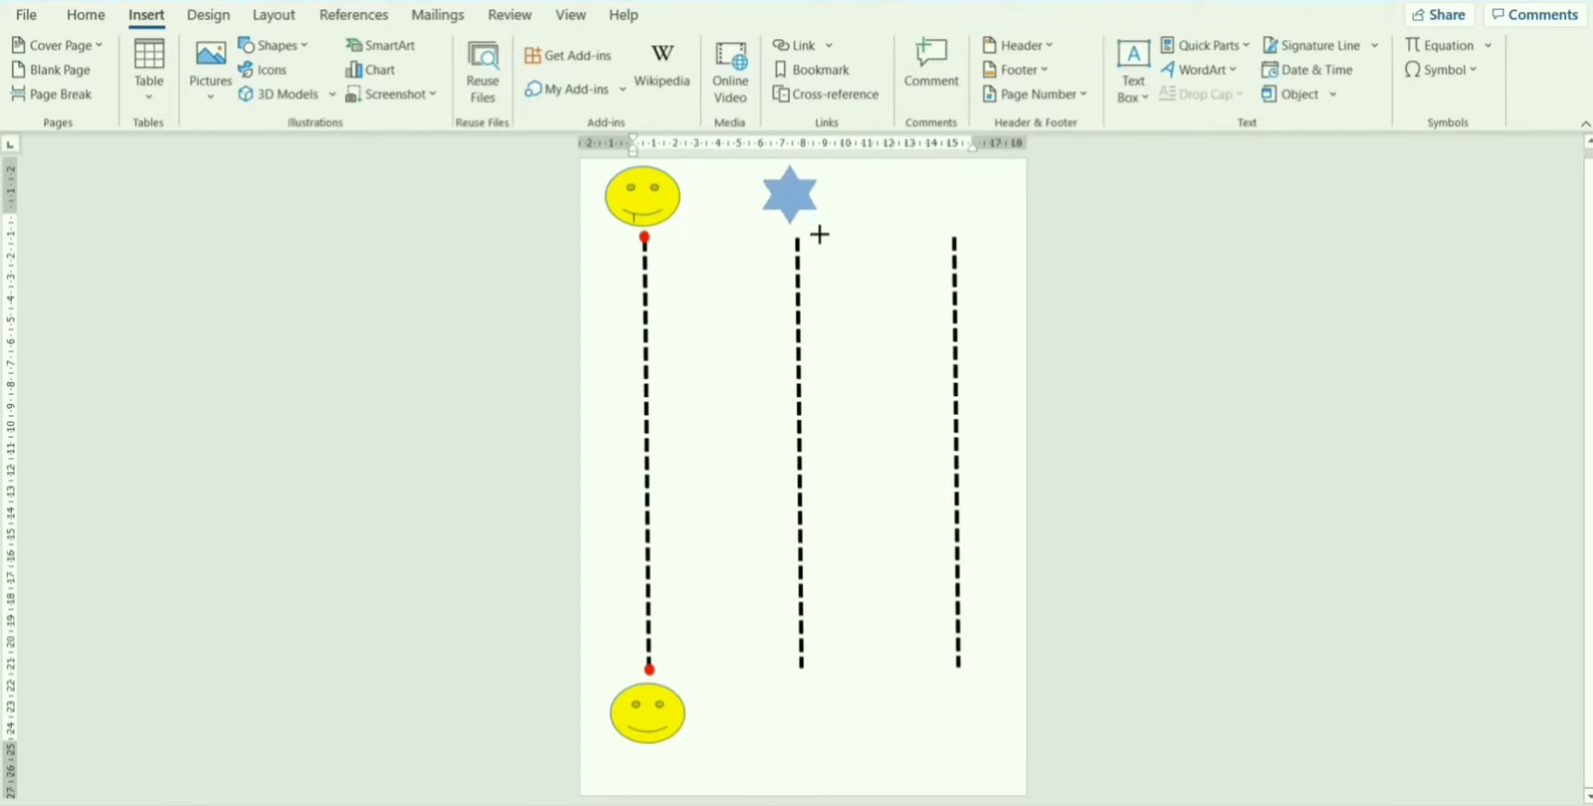
{"action": "left_click", "coordinate": [516, 43]}
{"action": "left_click", "coordinate": [501, 243]}
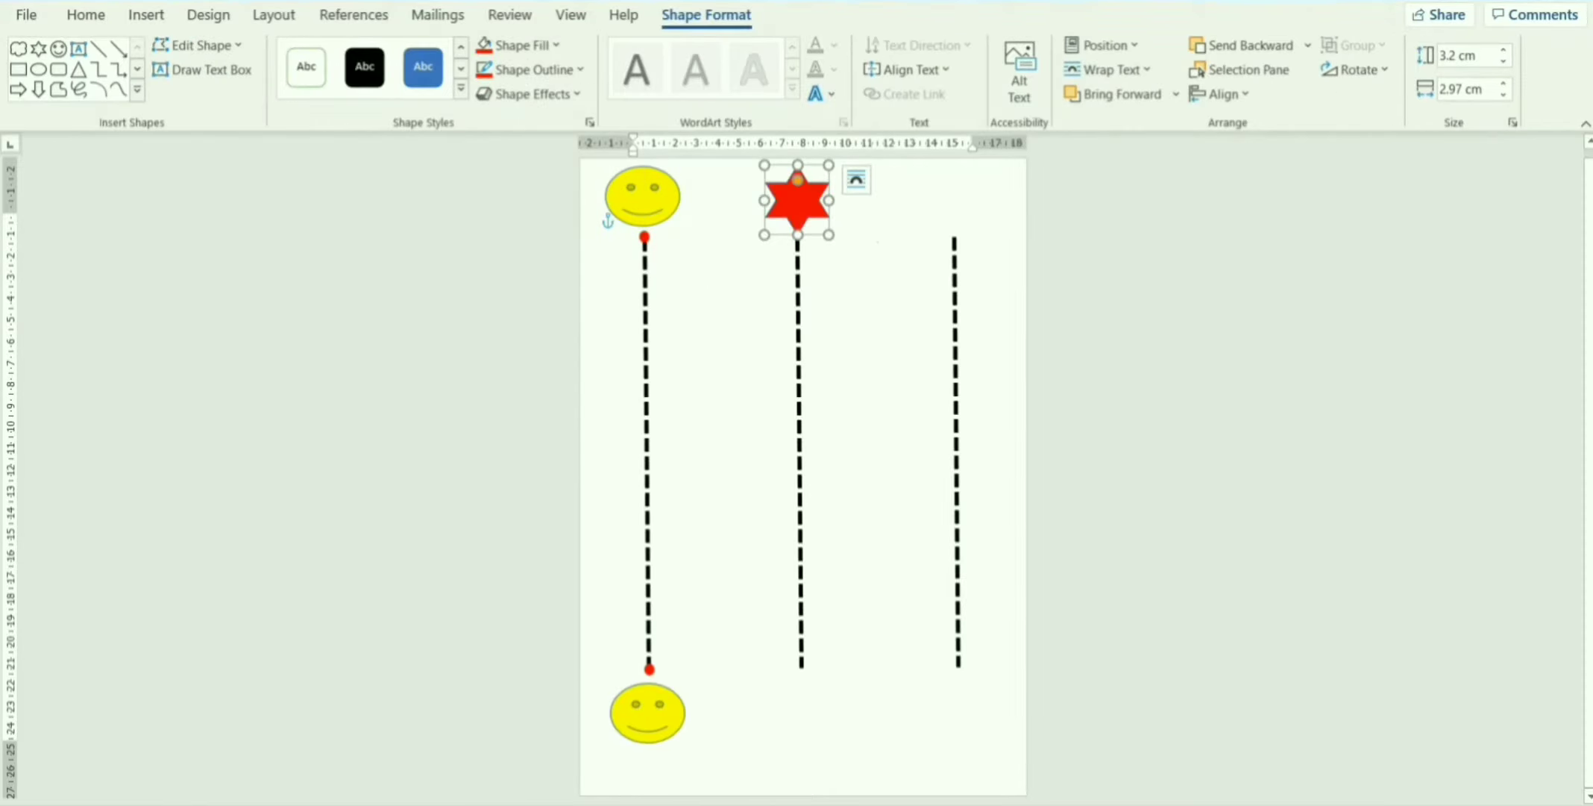
Duplicate the red six-pointed star and place the copy below the lower end of the middle dashed line
{"action": "key", "text": "ctrl+c"}
{"action": "key", "text": "ctrl+v"}
{"action": "left_click_drag", "start_coordinate": [675, 268], "coordinate": [822, 723]}
{"action": "left_click", "coordinate": [869, 738]}
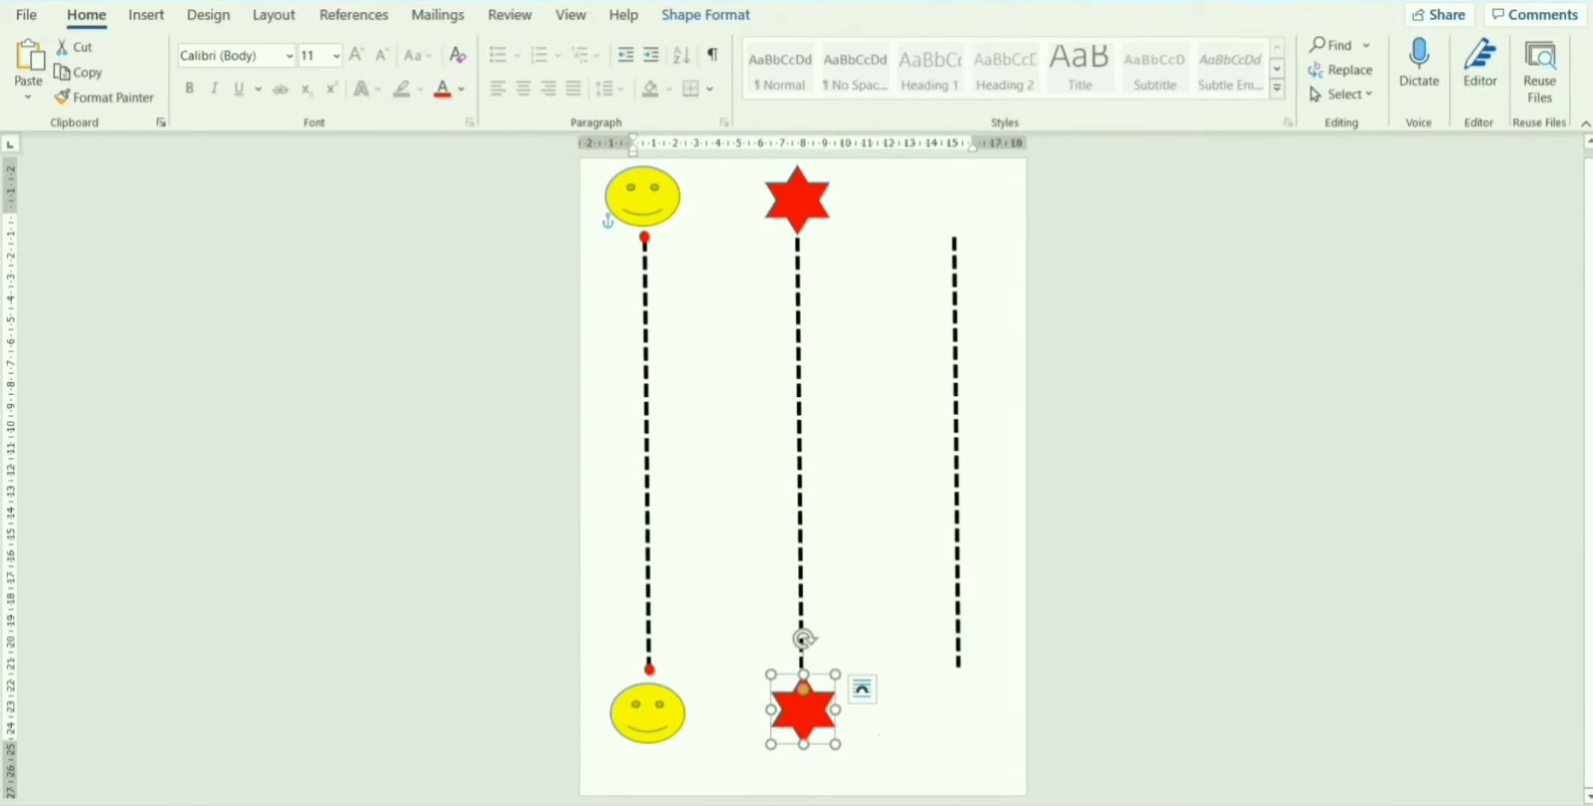
{"action": "left_click", "coordinate": [869, 731]}
Draw a cloud shape about 2.9 cm high and 4.3 cm wide above the rightmost dashed line
{"action": "left_click", "coordinate": [155, 21]}
{"action": "left_click", "coordinate": [265, 45]}
{"action": "left_click", "coordinate": [440, 352]}
{"action": "mouse_move", "coordinate": [897, 168]}
{"action": "left_mouse_down"}
{"action": "mouse_move", "coordinate": [981, 199]}
{"action": "mouse_move", "coordinate": [994, 231]}
{"action": "left_mouse_up"}
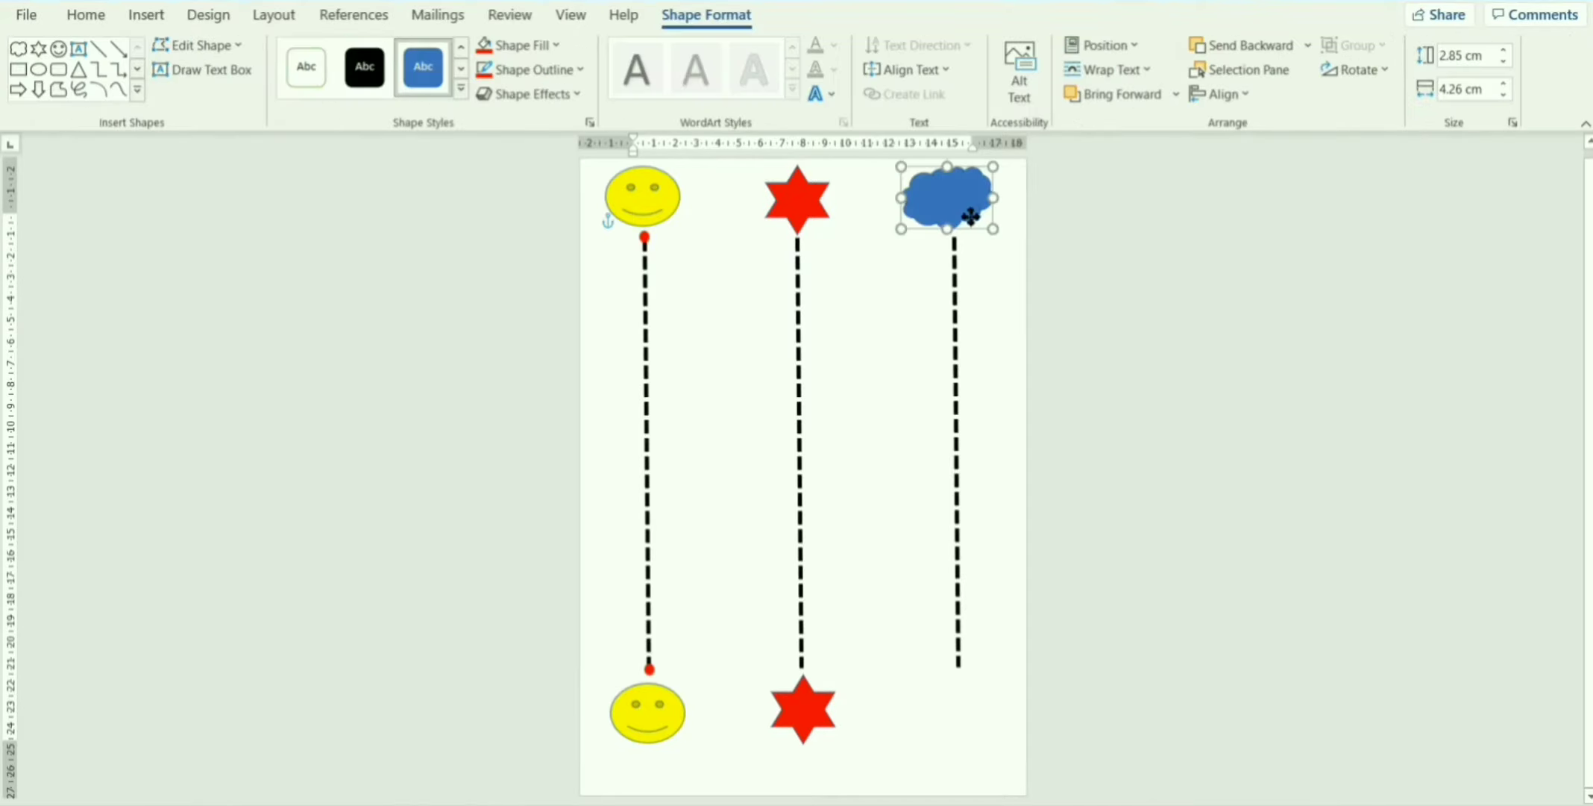
Duplicate the cloud and place the copy below the lower end of the rightmost dashed line
{"action": "key", "text": "ctrl+c"}
{"action": "key", "text": "ctrl+v"}
{"action": "left_click_drag", "start_coordinate": [676, 241], "coordinate": [955, 707]}
{"action": "left_click", "coordinate": [1014, 630]}
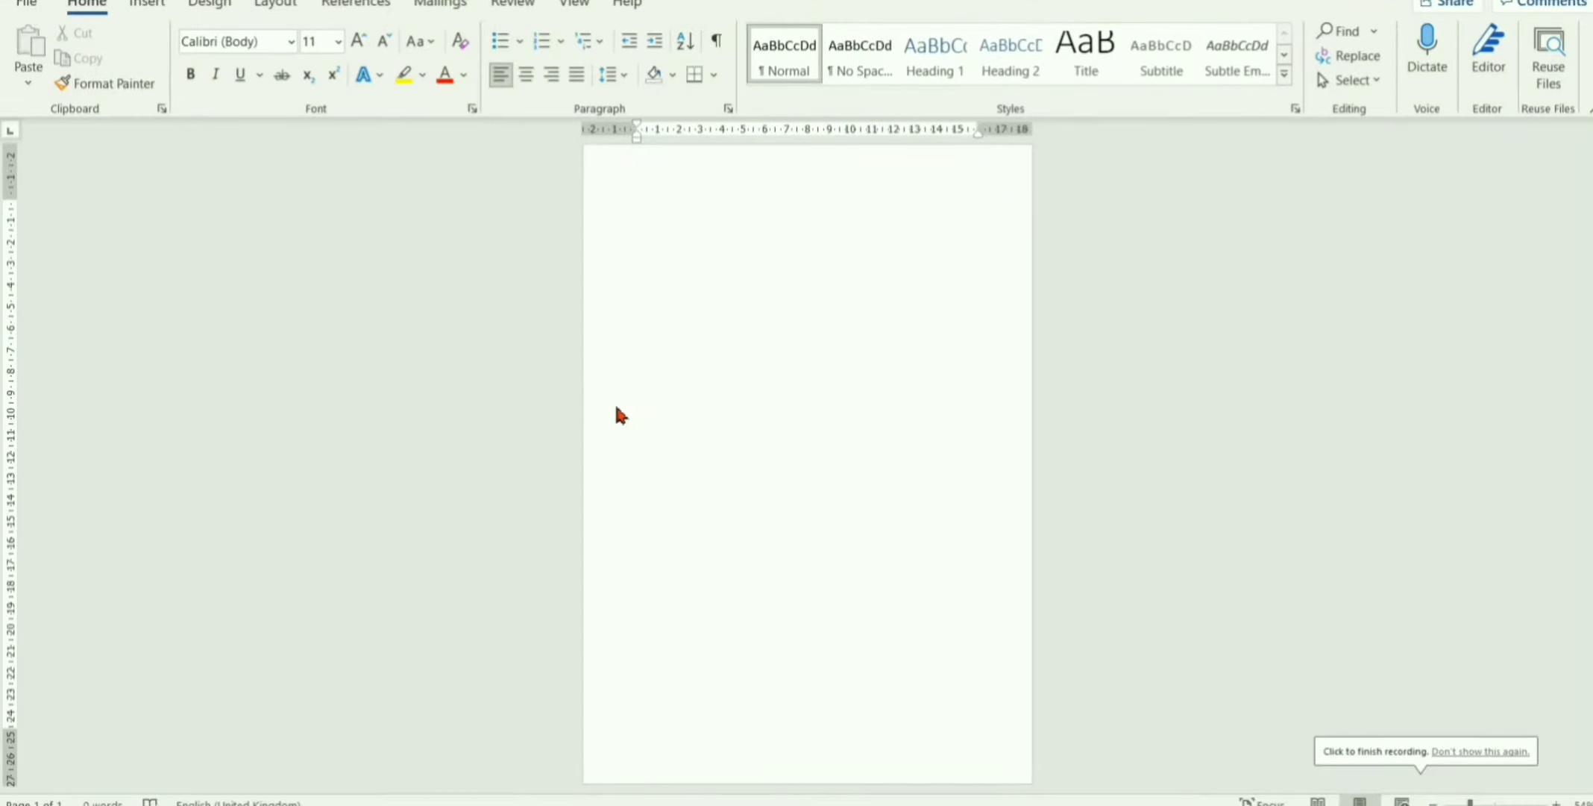
Draw a horizontal line about 17.7 cm long across the upper part of the blank page
{"action": "left_click", "coordinate": [147, 9]}
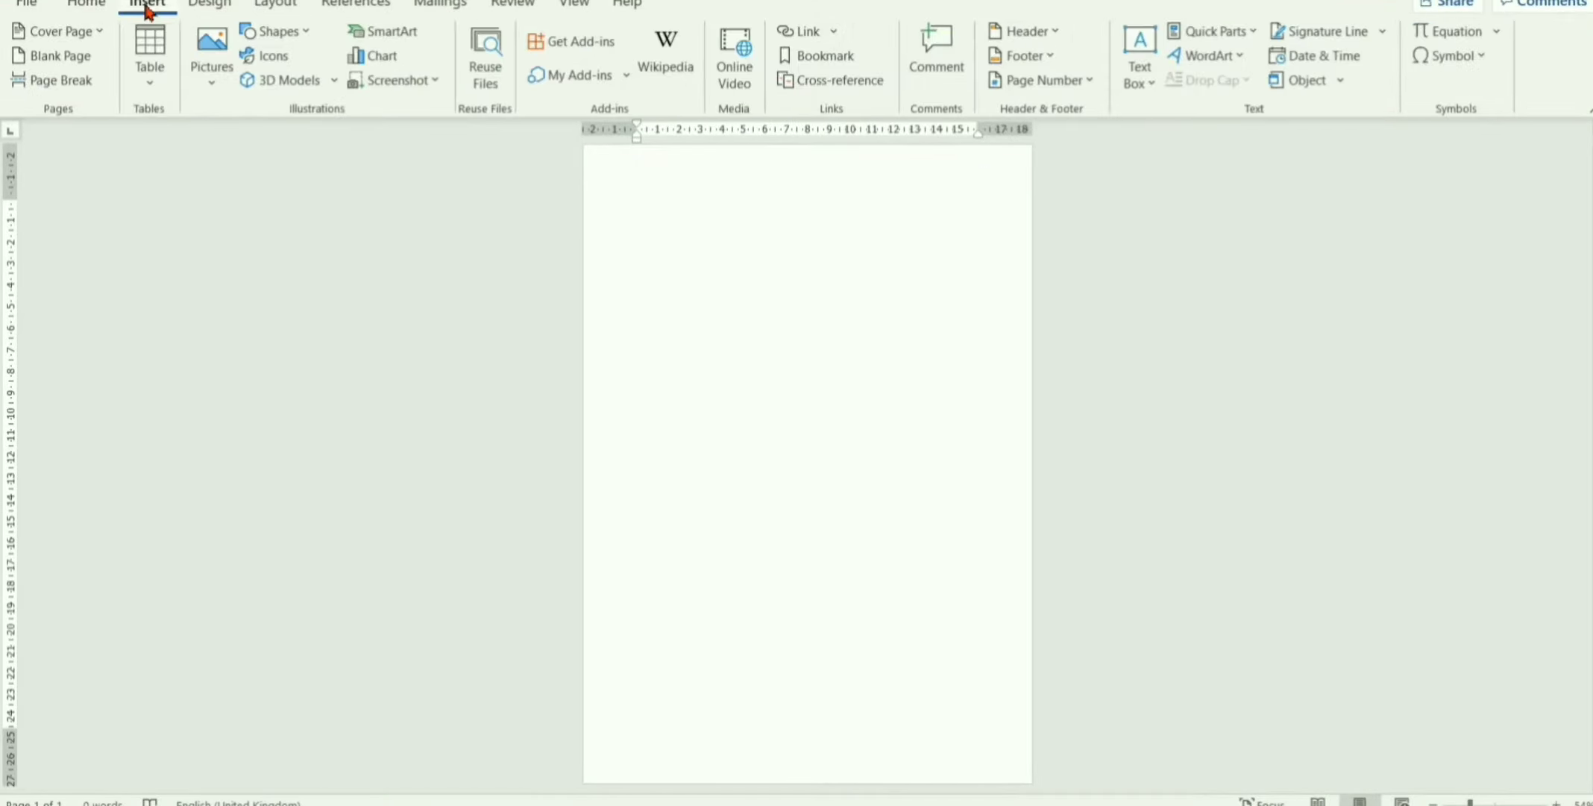
{"action": "left_click", "coordinate": [296, 39]}
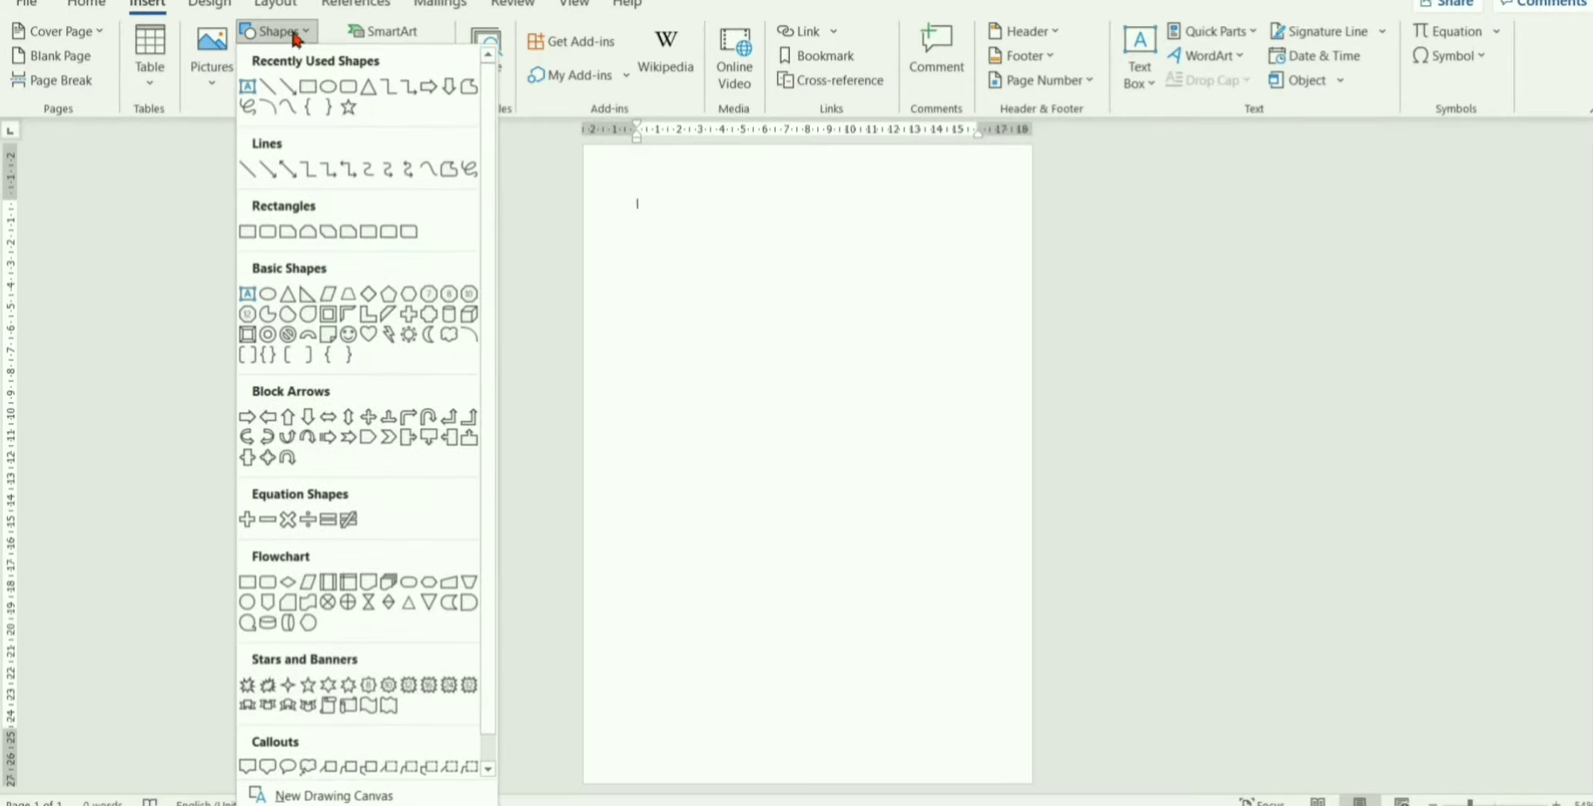
{"action": "left_click", "coordinate": [265, 83]}
{"action": "left_click_drag", "start_coordinate": [631, 229], "coordinate": [1007, 228]}
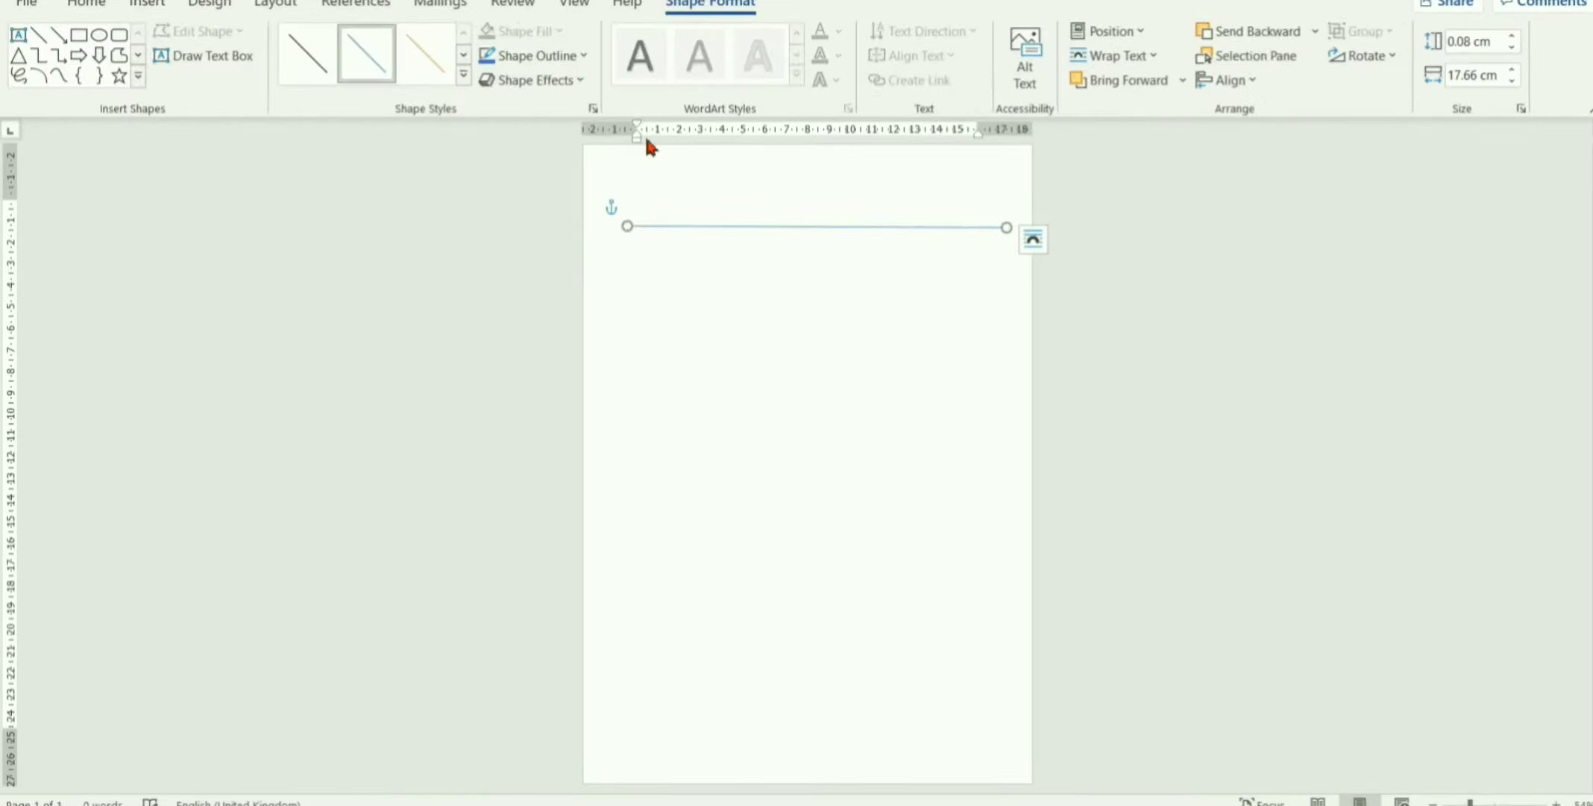
Set the horizontal line's outline colour to black and its weight to 6 pt
{"action": "left_click", "coordinate": [541, 67]}
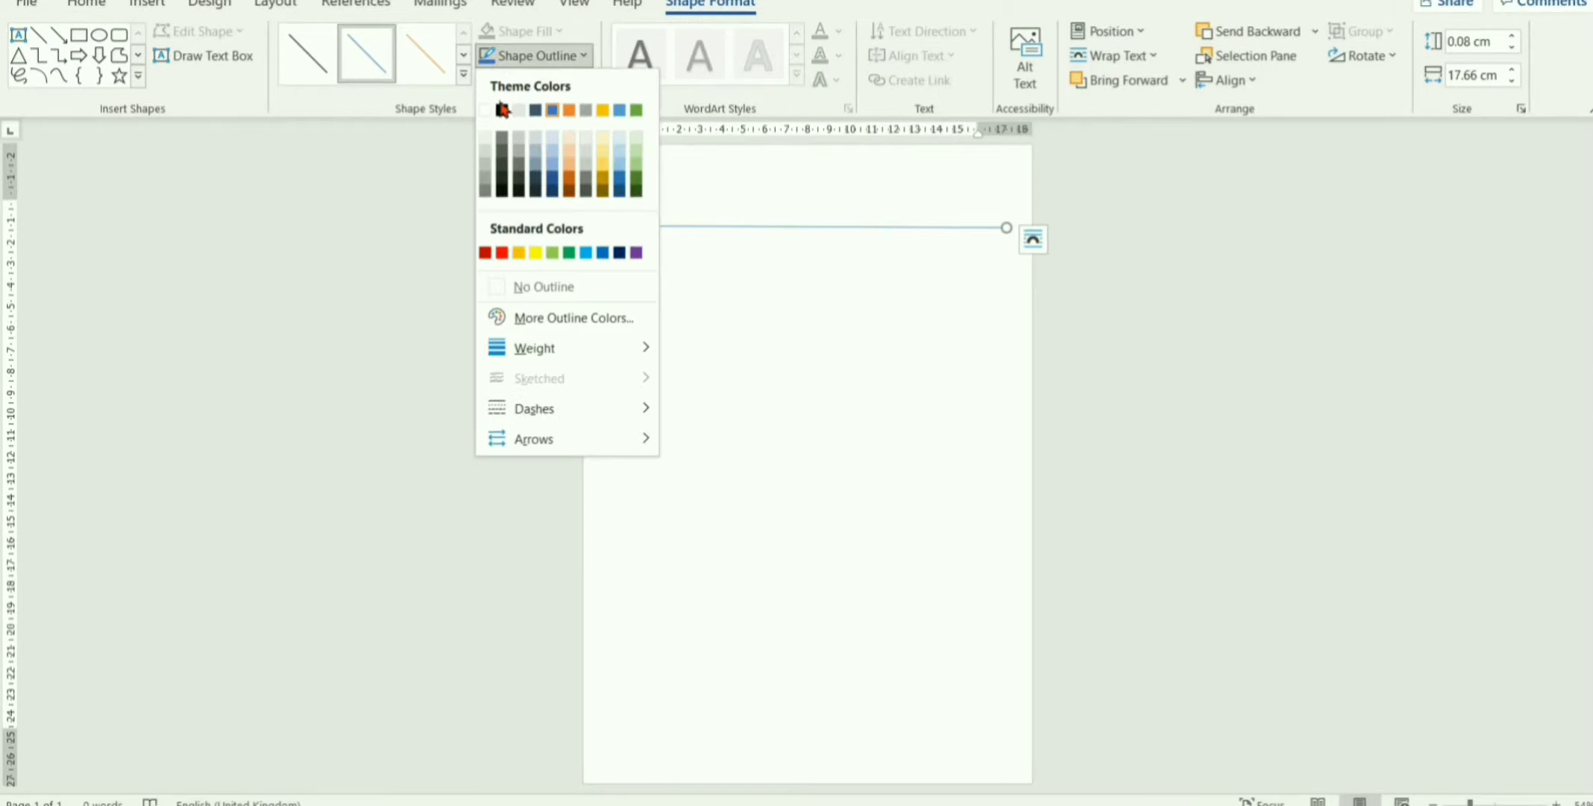
{"action": "left_click", "coordinate": [502, 110]}
{"action": "left_click", "coordinate": [546, 60]}
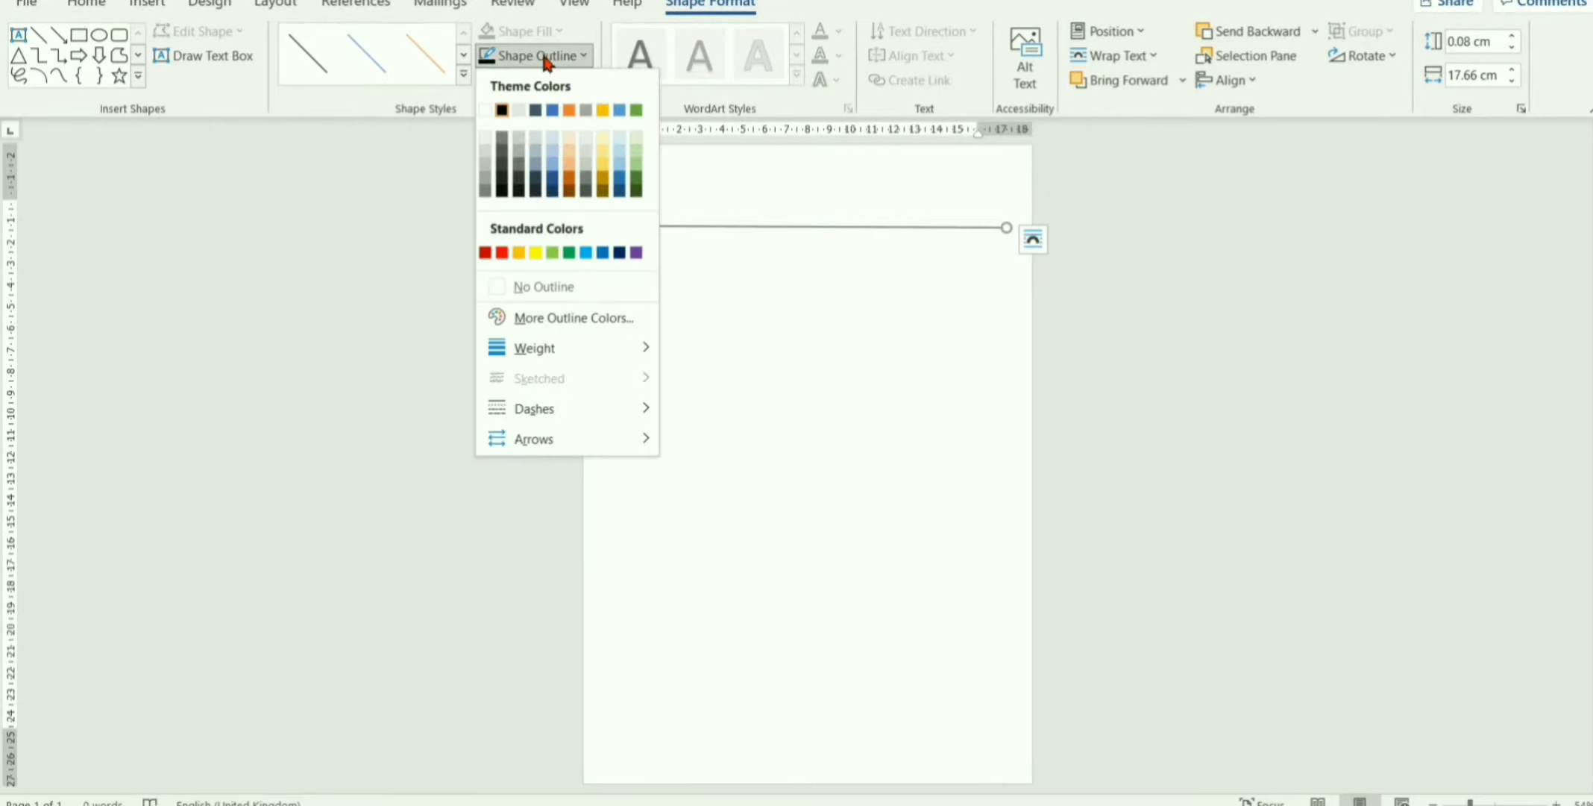
{"action": "mouse_move", "coordinate": [534, 349]}
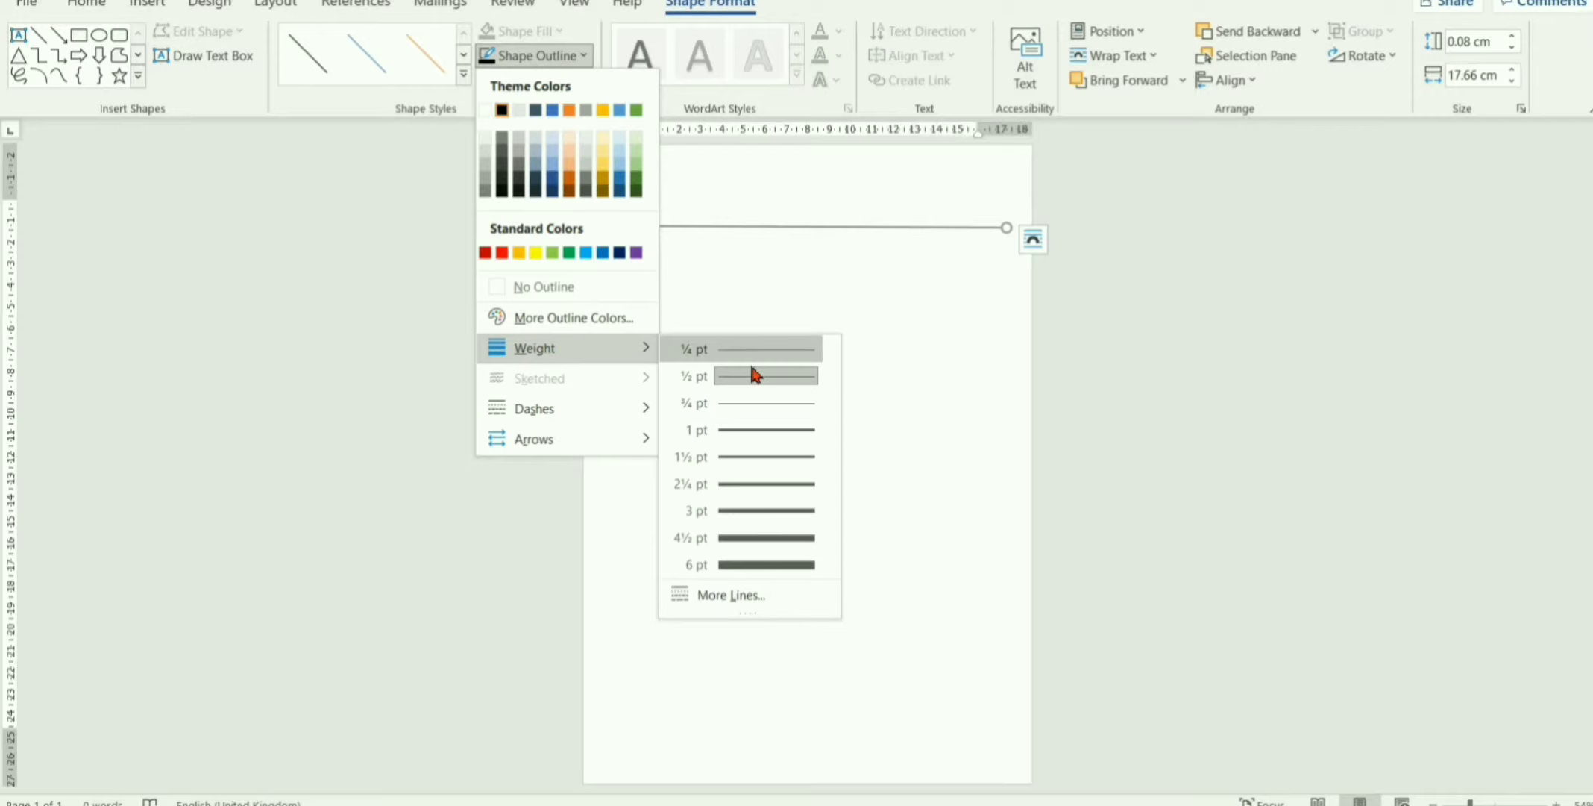
{"action": "left_click", "coordinate": [741, 564]}
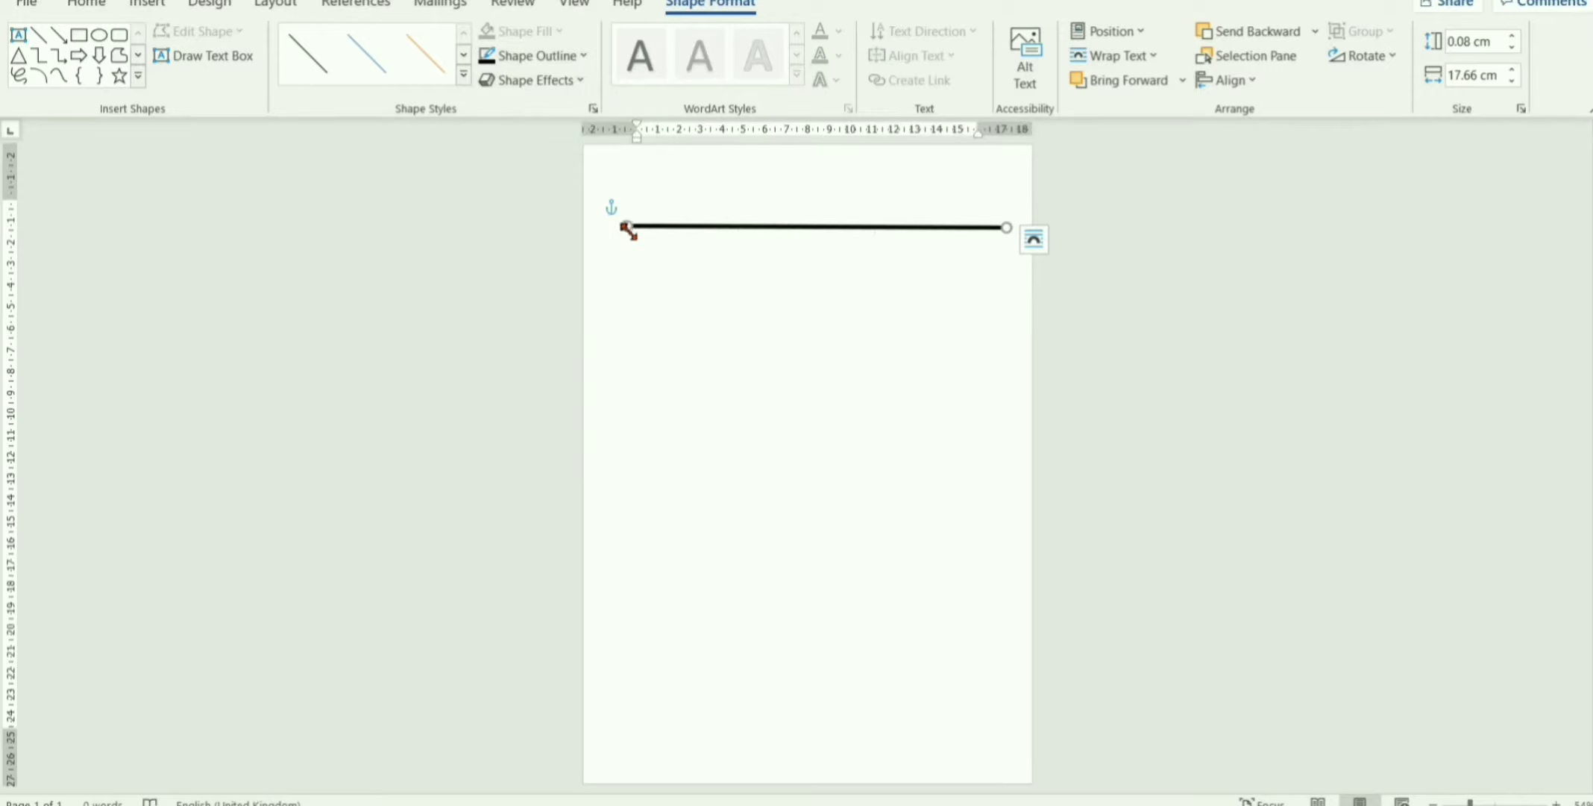
Level the horizontal line at its left end and give its outline a dashed style
{"action": "left_click_drag", "start_coordinate": [627, 227], "coordinate": [625, 227]}
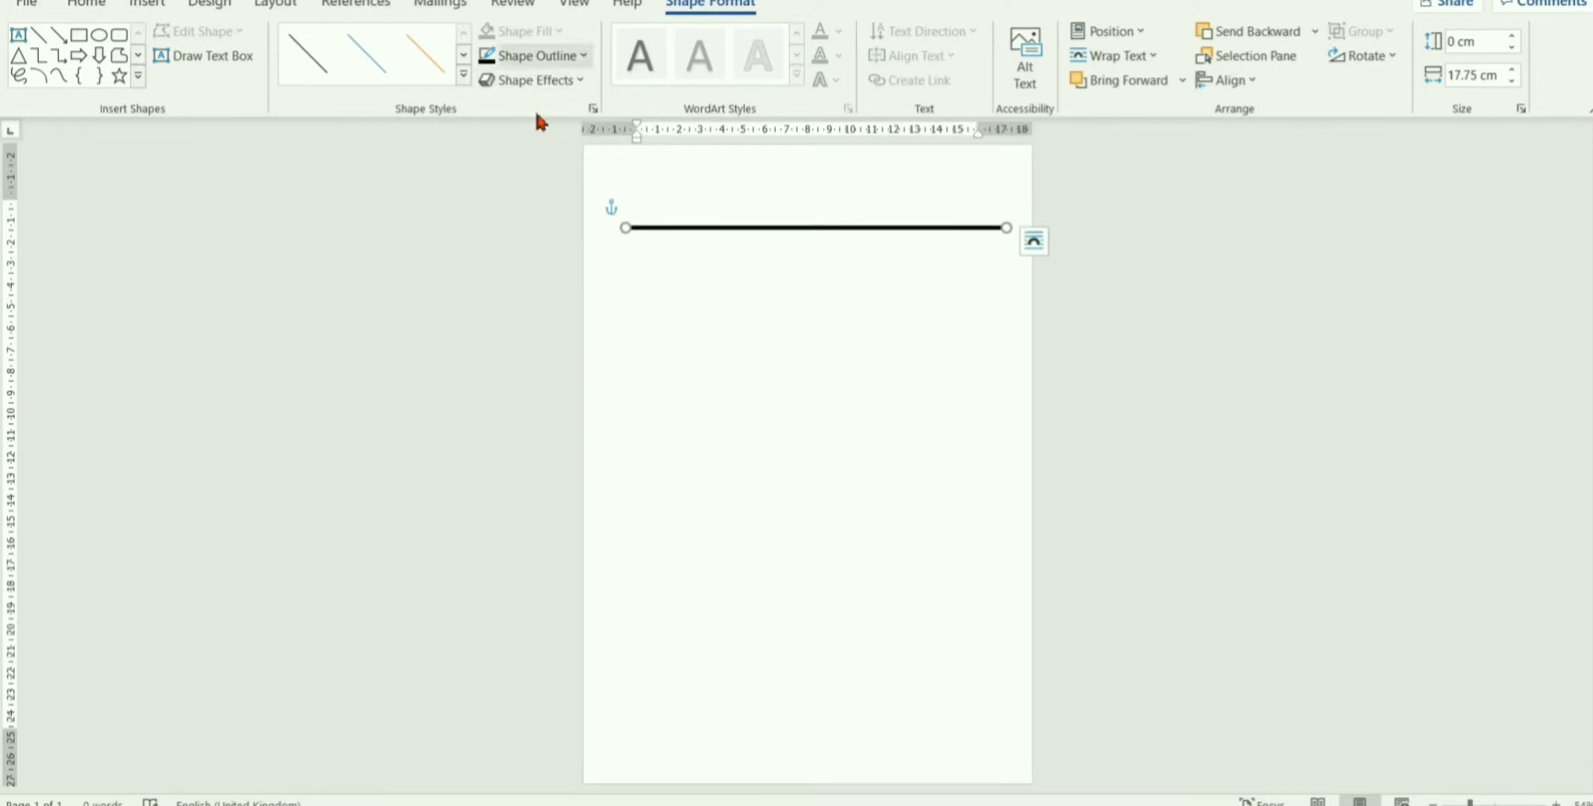
{"action": "left_click", "coordinate": [540, 61]}
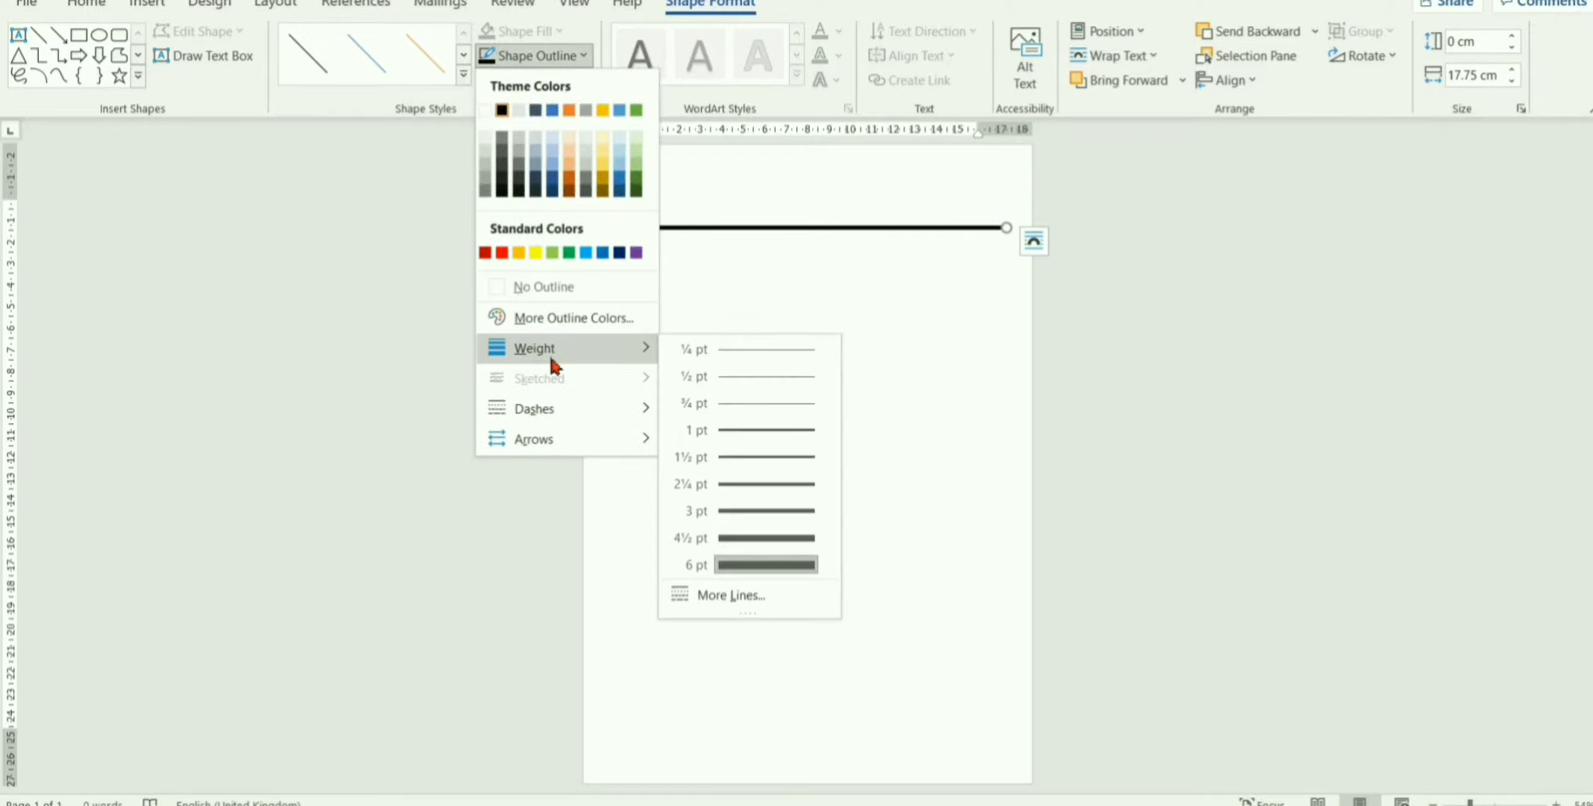
{"action": "mouse_move", "coordinate": [547, 423]}
{"action": "left_click", "coordinate": [686, 448]}
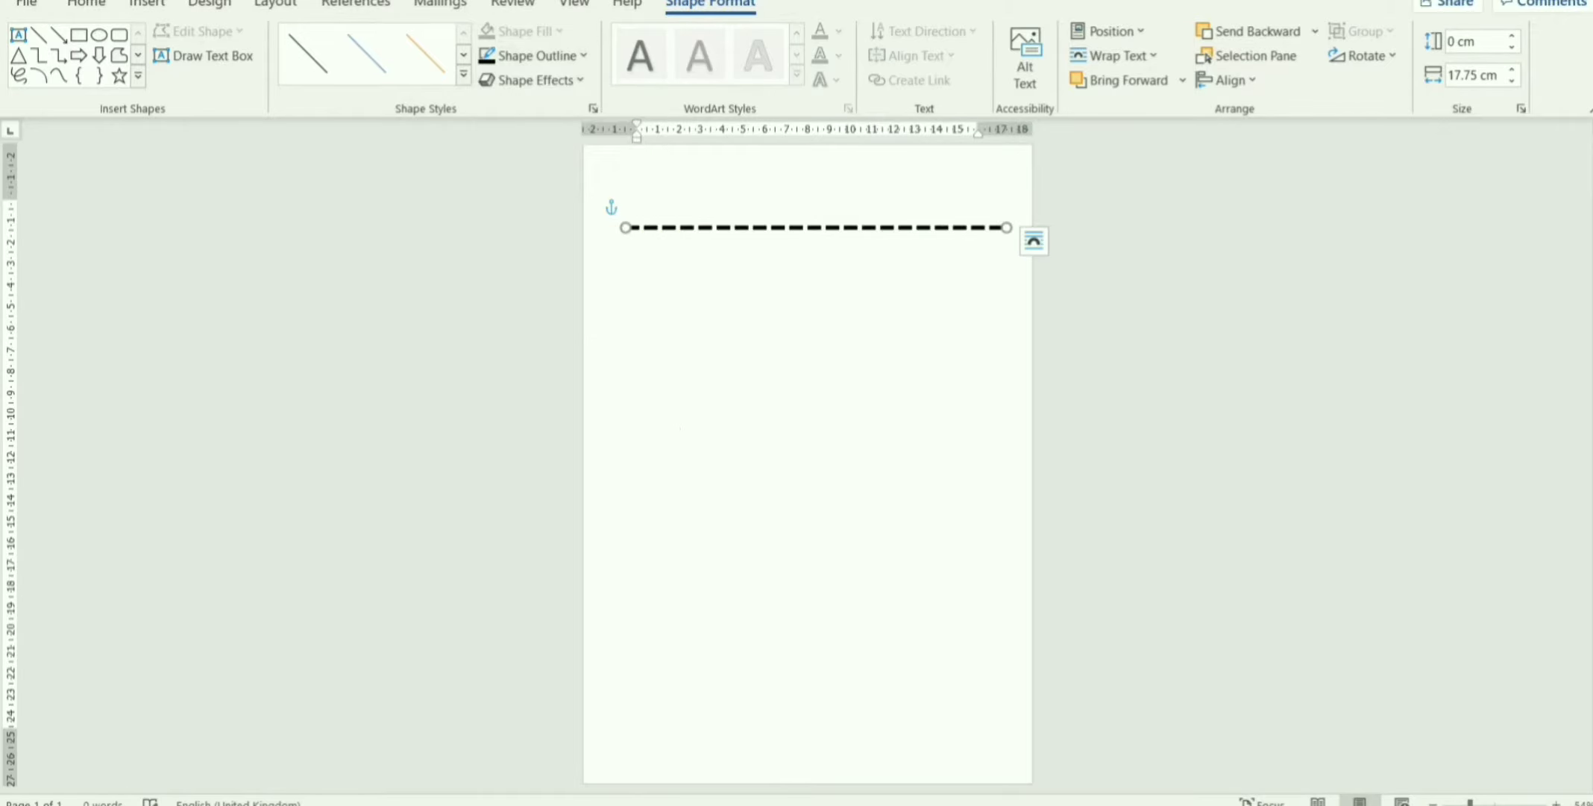
Pull both ends of the horizontal dashed line inward to shorten it slightly
{"action": "left_click", "coordinate": [637, 203]}
{"action": "left_click", "coordinate": [748, 228]}
{"action": "left_click_drag", "start_coordinate": [625, 227], "coordinate": [640, 232]}
{"action": "left_click_drag", "start_coordinate": [1004, 227], "coordinate": [969, 234]}
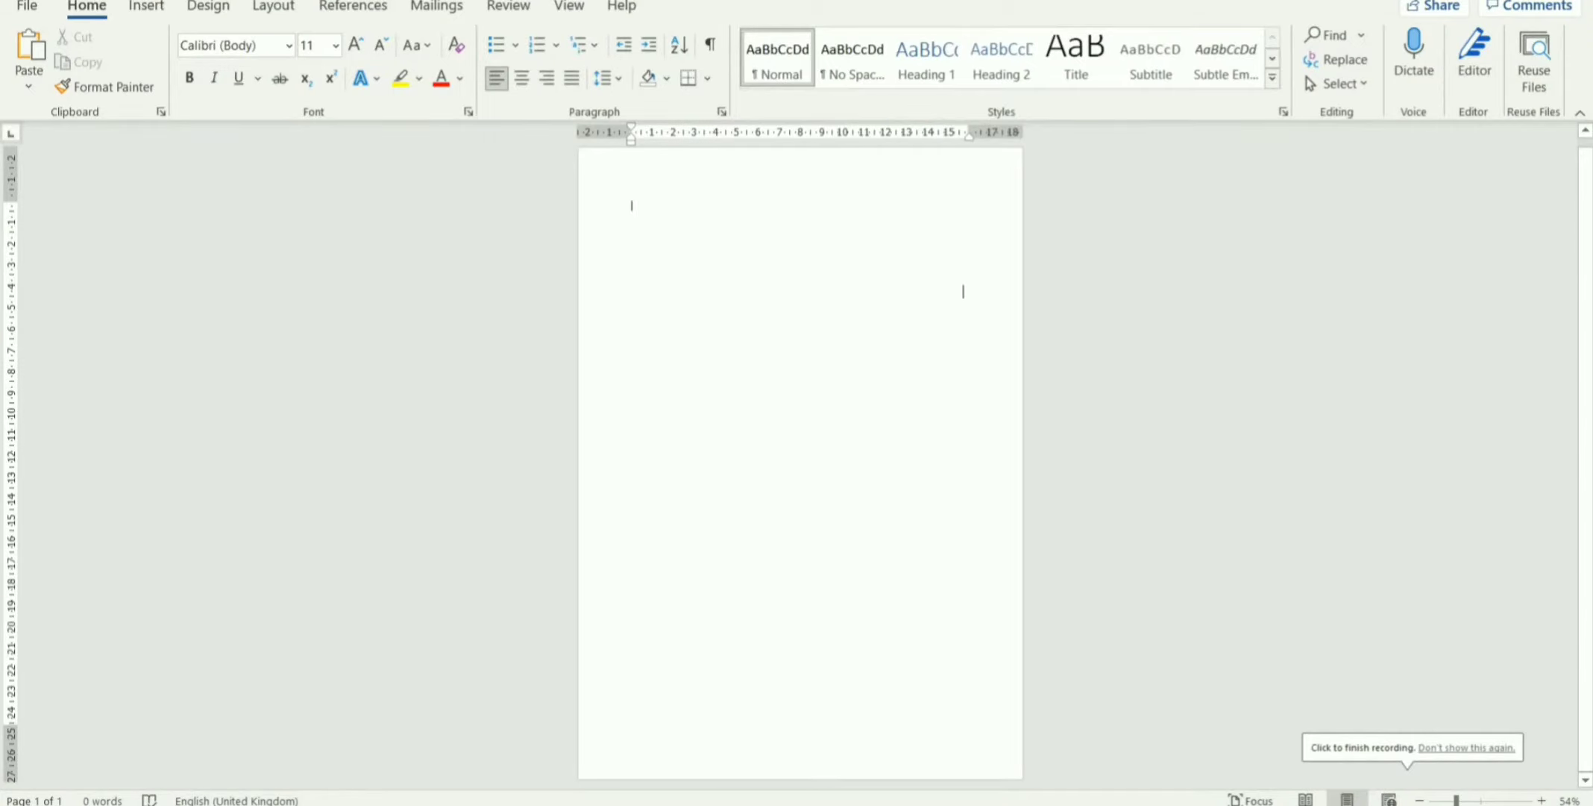
Draw a diagonal line about 12.9 cm high and 8.4 cm wide, sloping down to the right from the page's upper-left area
{"action": "left_click", "coordinate": [153, 12]}
{"action": "left_click", "coordinate": [270, 38]}
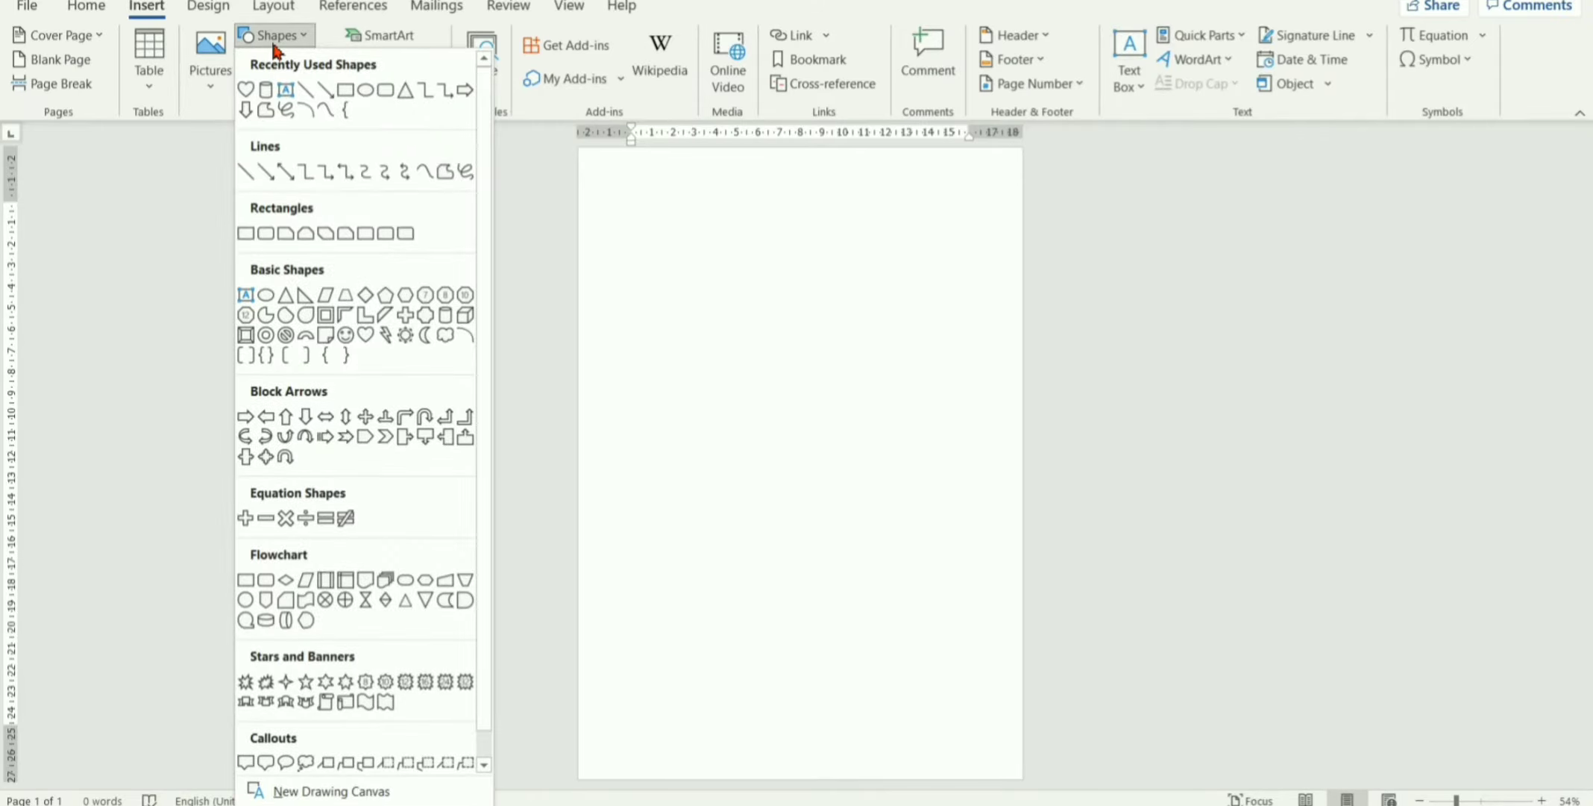
{"action": "left_click", "coordinate": [268, 37]}
{"action": "left_click", "coordinate": [270, 43]}
{"action": "left_click", "coordinate": [304, 90]}
{"action": "left_click_drag", "start_coordinate": [620, 211], "coordinate": [797, 483]}
Set the diagonal line's outline colour to black and its weight to 6 pt
{"action": "left_click", "coordinate": [535, 66]}
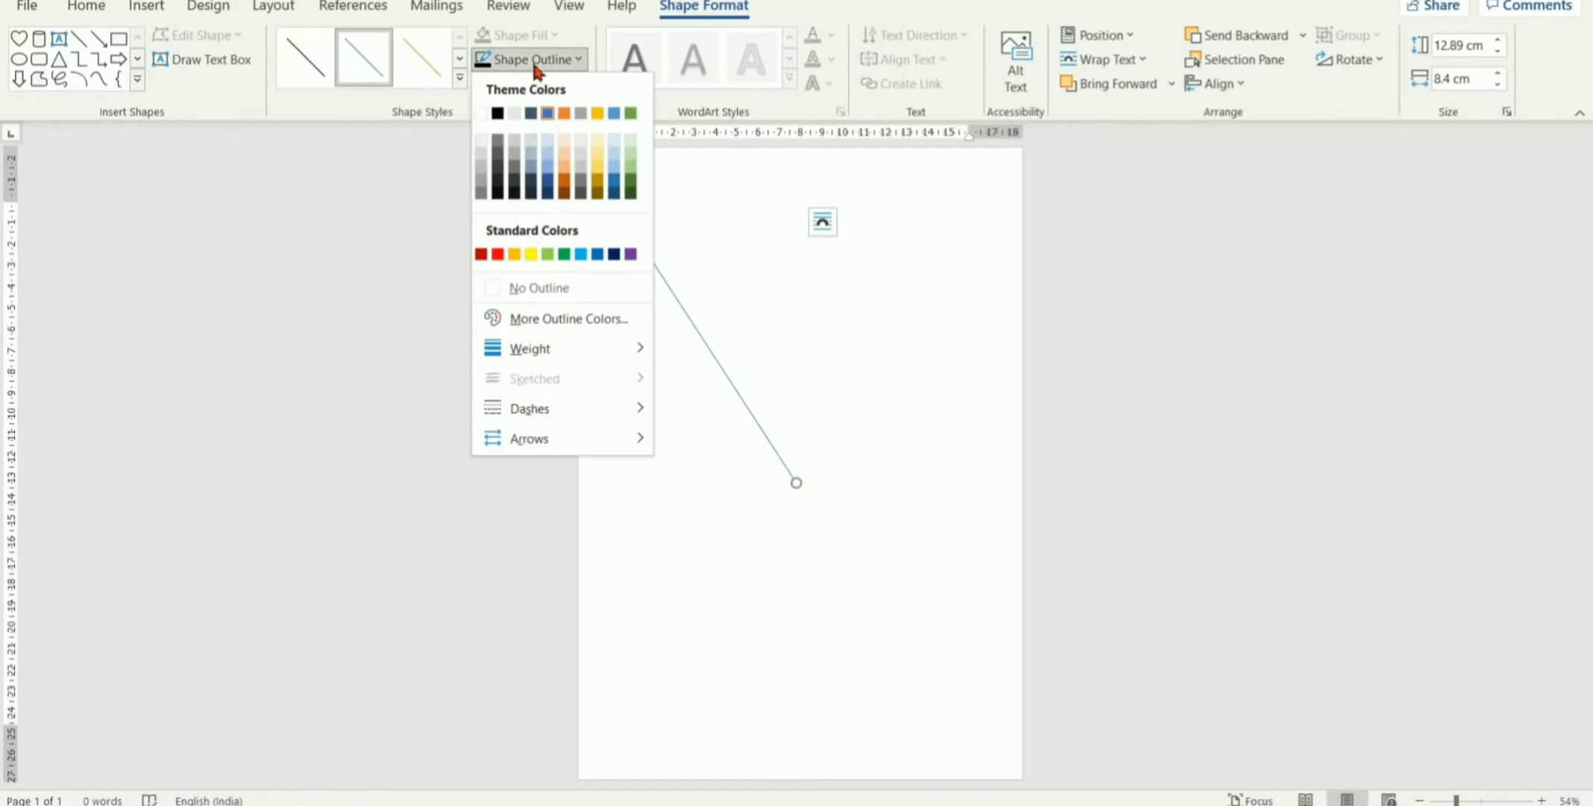
{"action": "left_click", "coordinate": [502, 117]}
{"action": "left_click", "coordinate": [536, 65]}
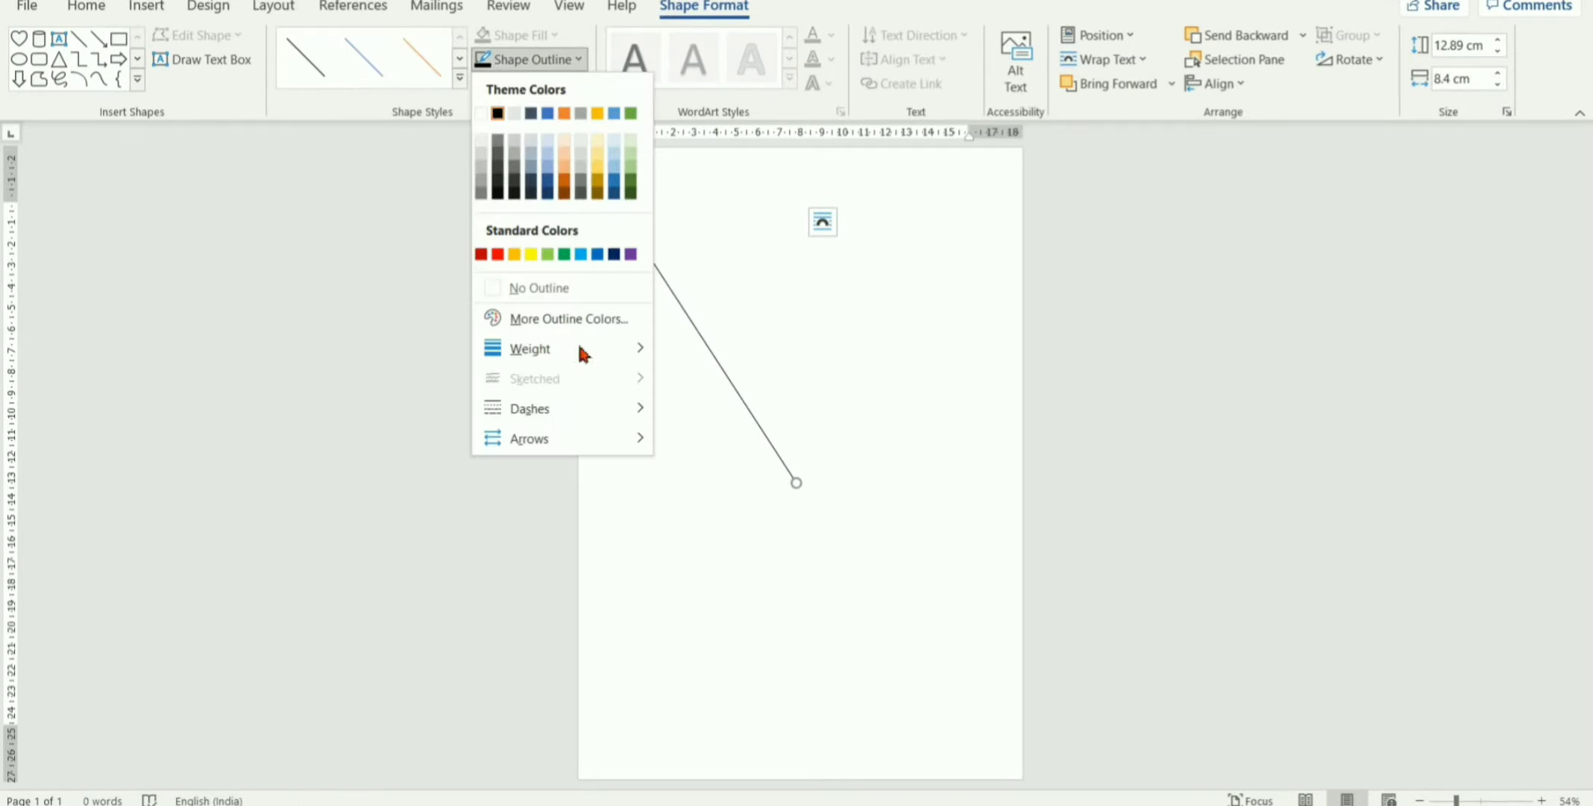
{"action": "mouse_move", "coordinate": [562, 364]}
{"action": "left_click", "coordinate": [744, 563]}
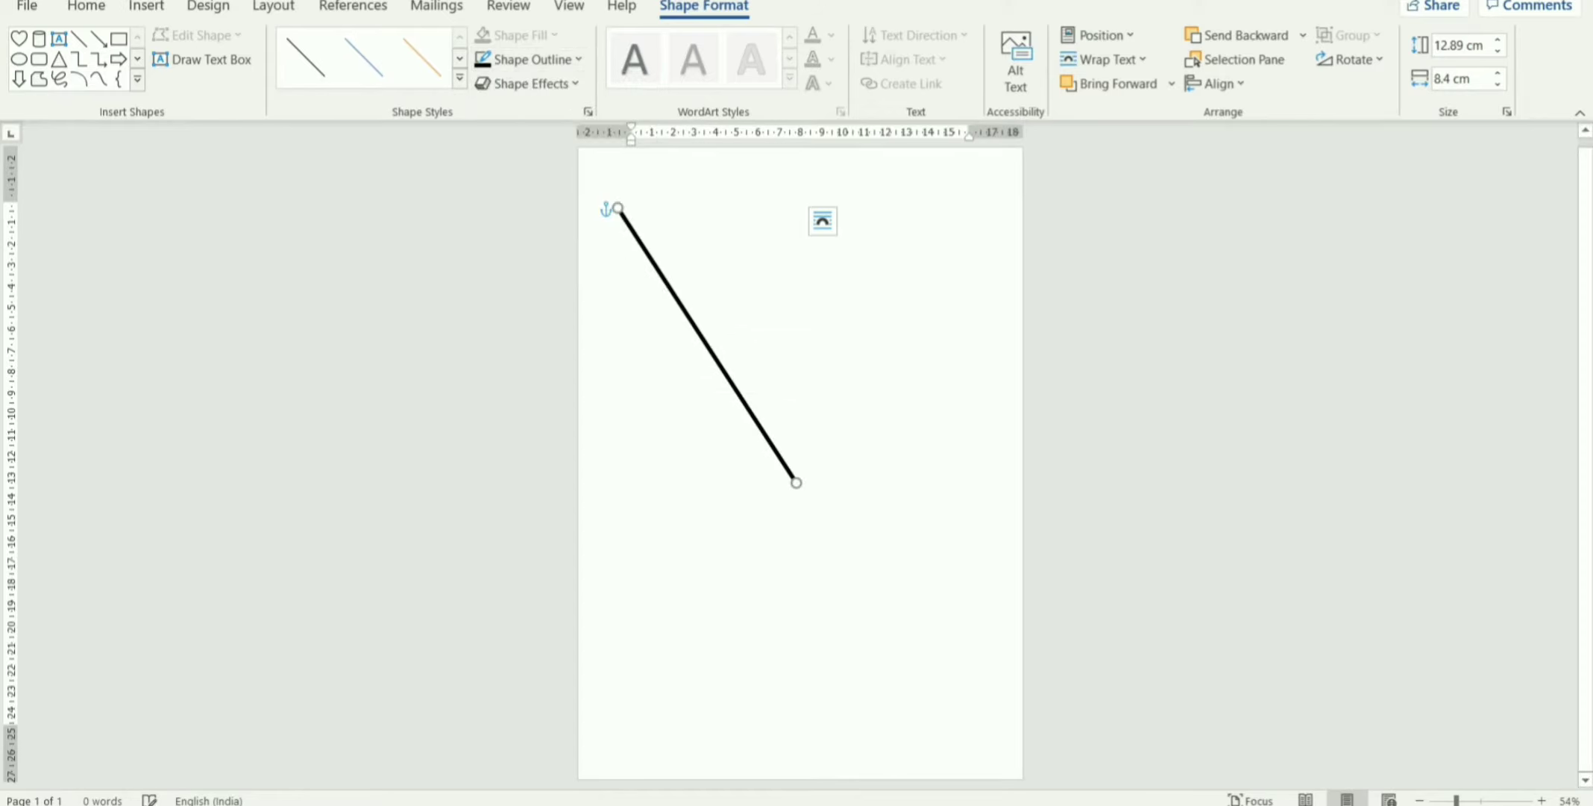
Give the thick diagonal line's outline a dashed style
{"action": "left_click", "coordinate": [527, 65]}
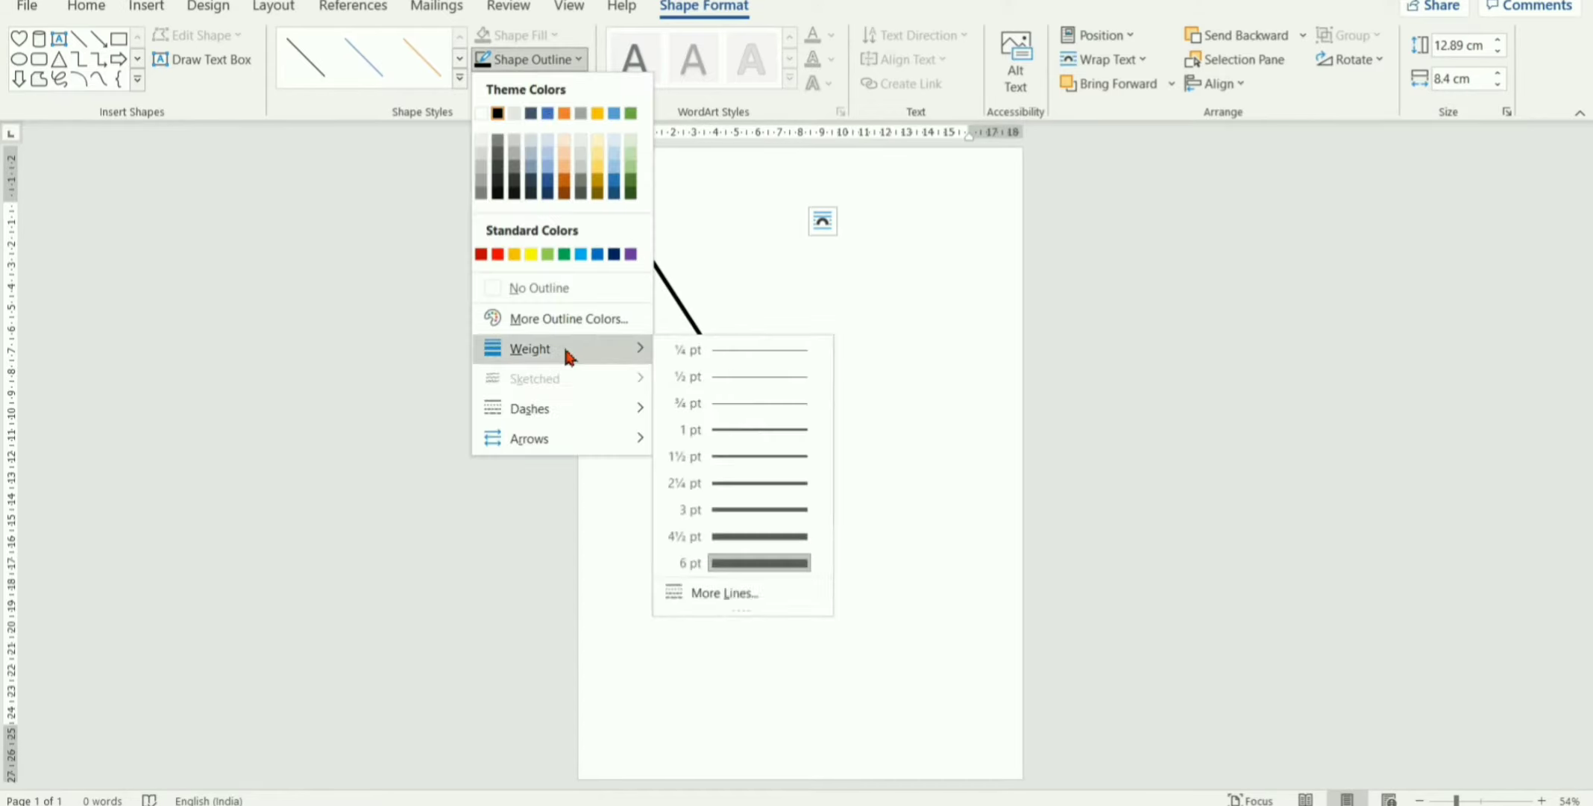
{"action": "mouse_move", "coordinate": [585, 410]}
{"action": "left_click", "coordinate": [670, 440]}
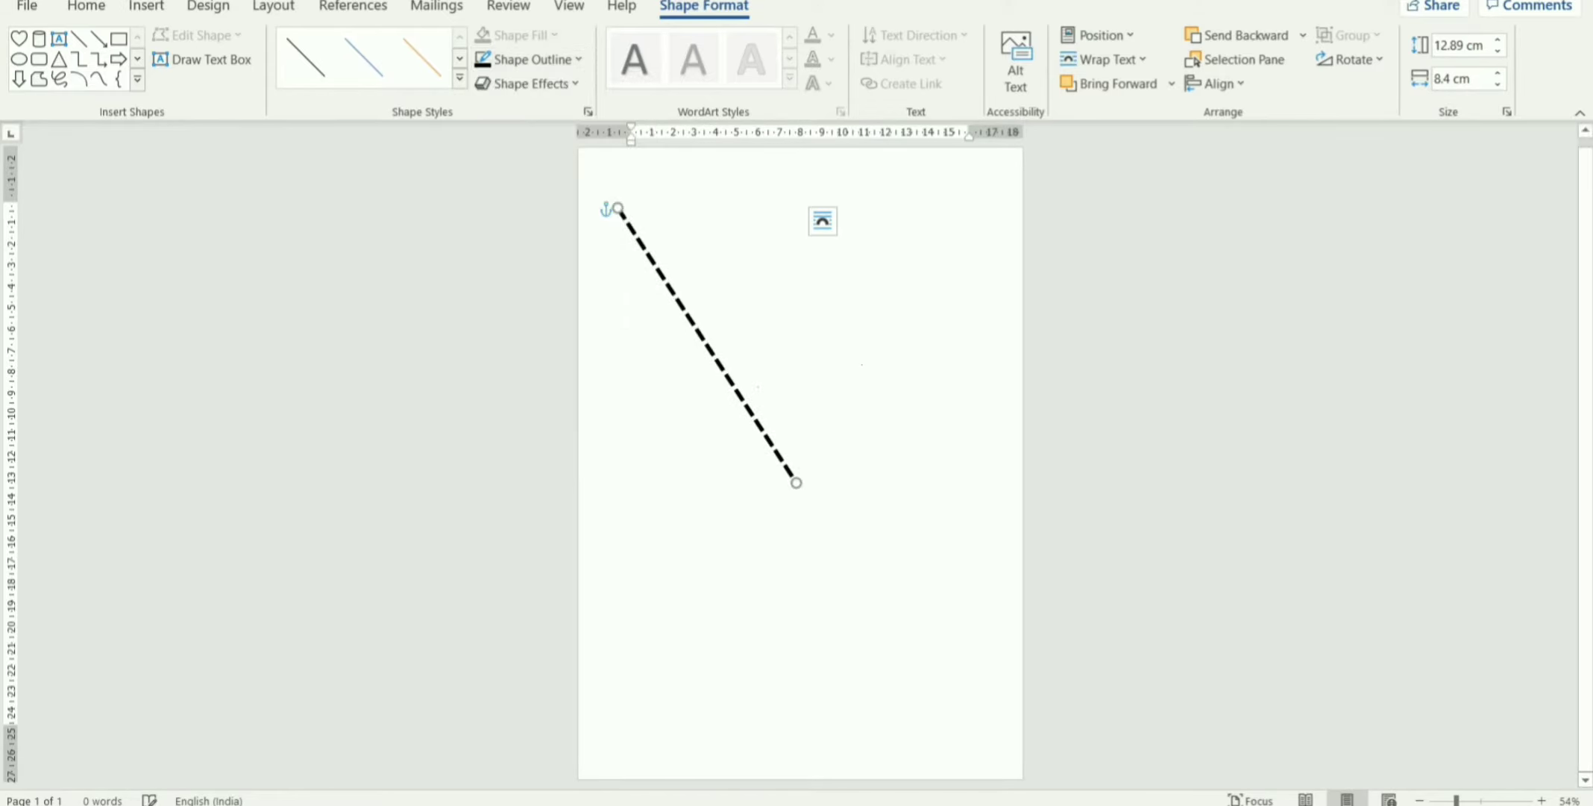
Flip the diagonal dashed line horizontally so it slants the other way
{"action": "left_click", "coordinate": [690, 424]}
{"action": "left_click", "coordinate": [729, 383]}
{"action": "left_click", "coordinate": [1346, 59]}
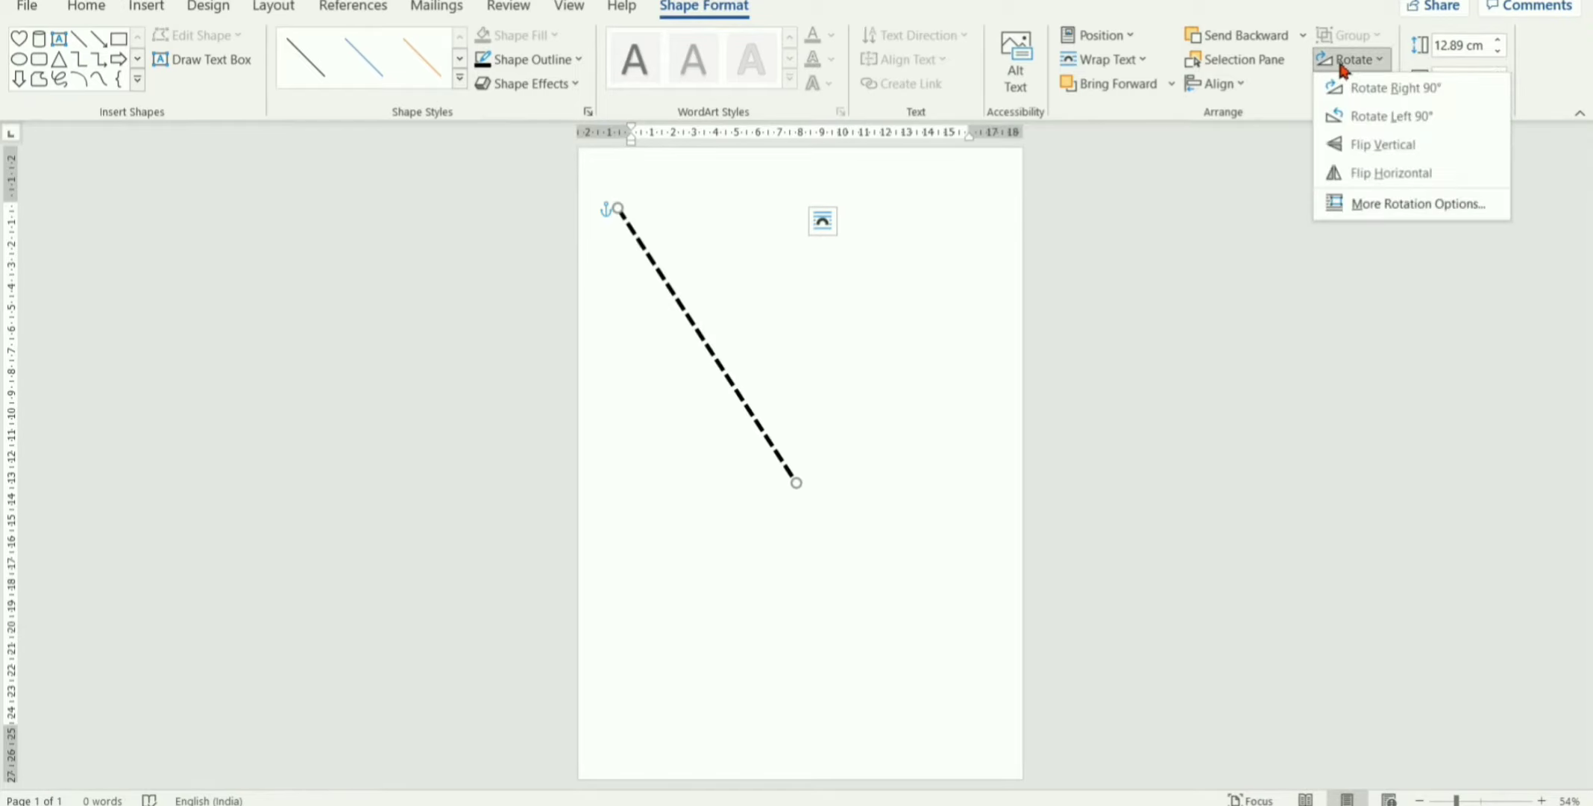
{"action": "left_click", "coordinate": [1374, 171]}
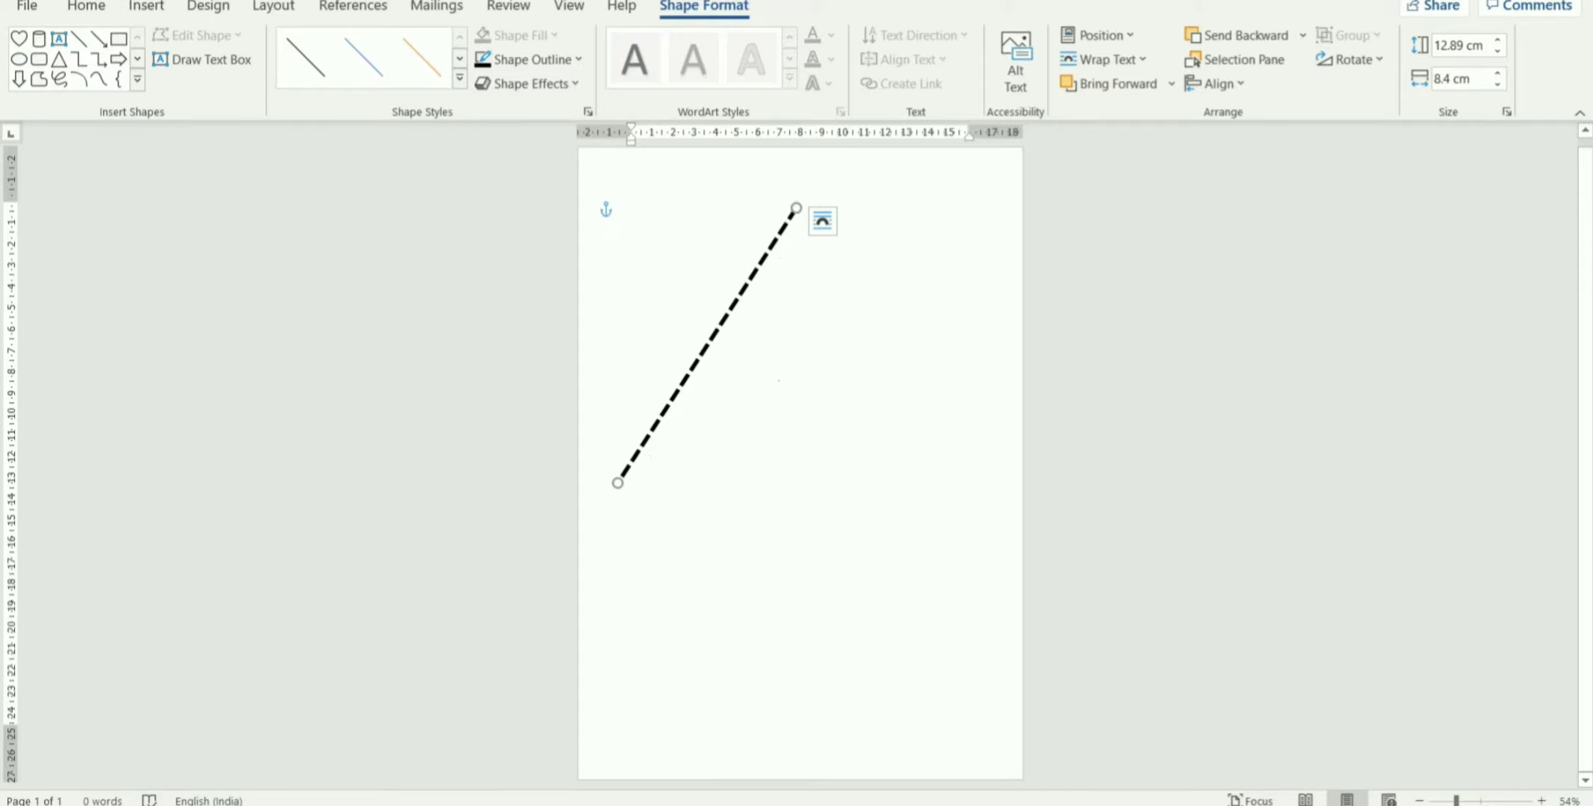
Duplicate the slanted dashed line and place the copy parallel to its right
{"action": "left_click", "coordinate": [779, 380]}
{"action": "left_click", "coordinate": [719, 340]}
{"action": "left_click", "coordinate": [818, 494]}
{"action": "left_click_drag", "start_coordinate": [710, 343], "coordinate": [834, 363]}
Paste two more copies of the slanted dashed line and place them parallel in the lower right half of the page
{"action": "key", "text": "ctrl+v"}
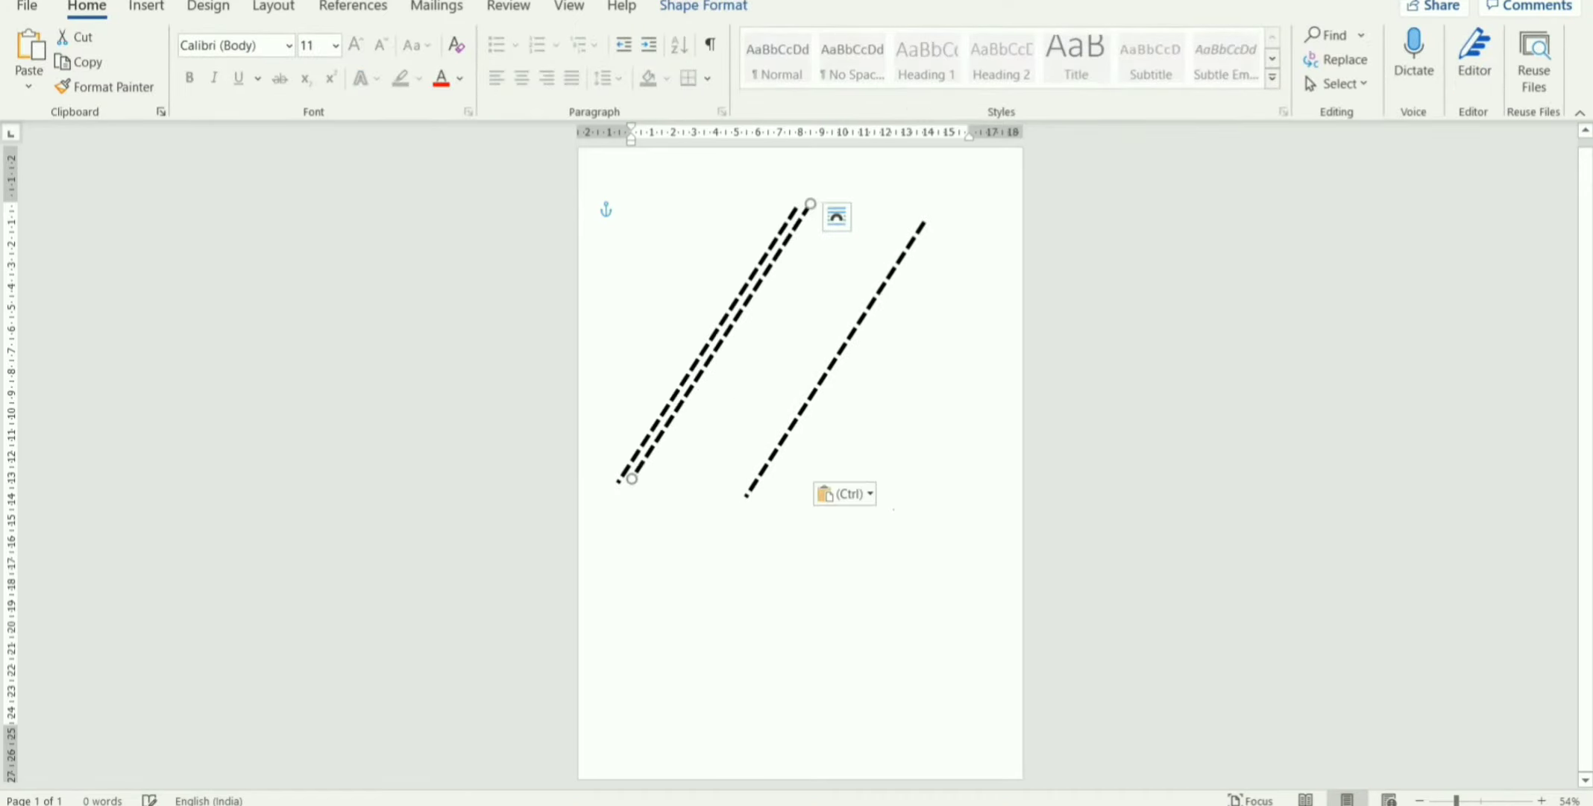
{"action": "left_click_drag", "start_coordinate": [756, 291], "coordinate": [869, 514]}
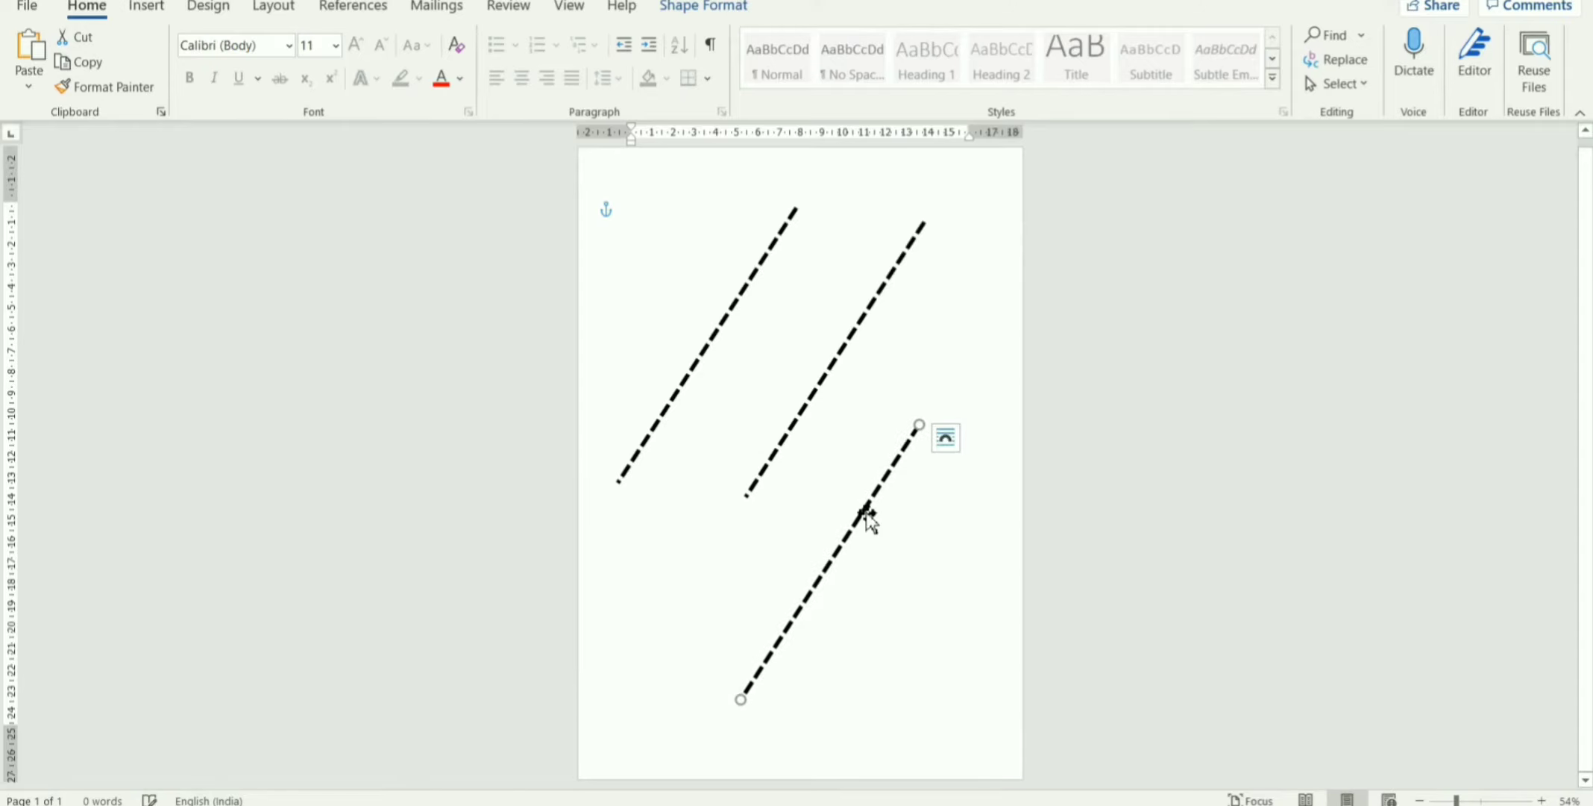
{"action": "key", "text": "ctrl+v"}
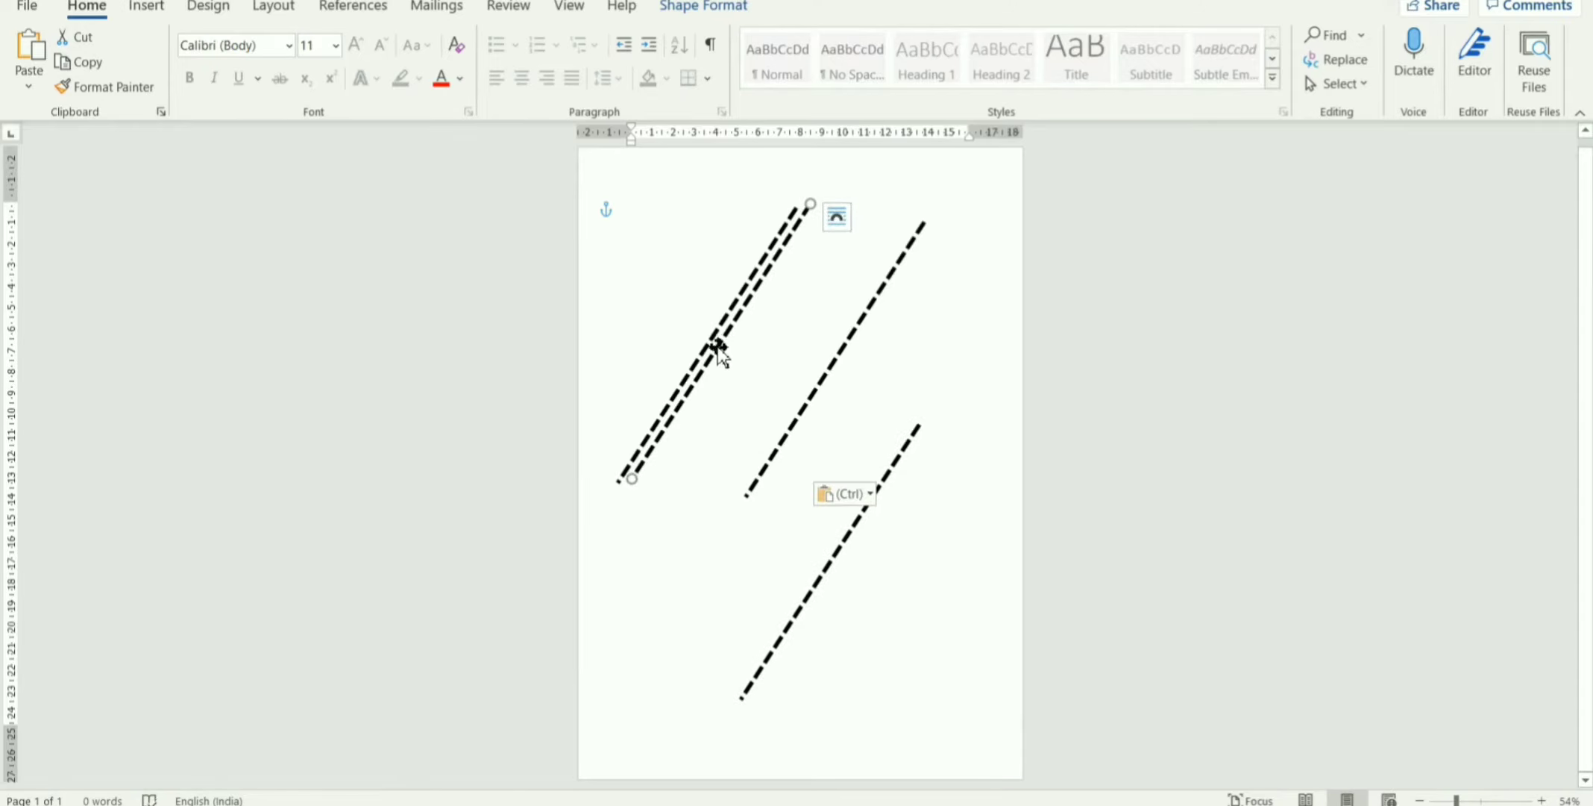
{"action": "left_click_drag", "start_coordinate": [718, 356], "coordinate": [938, 630]}
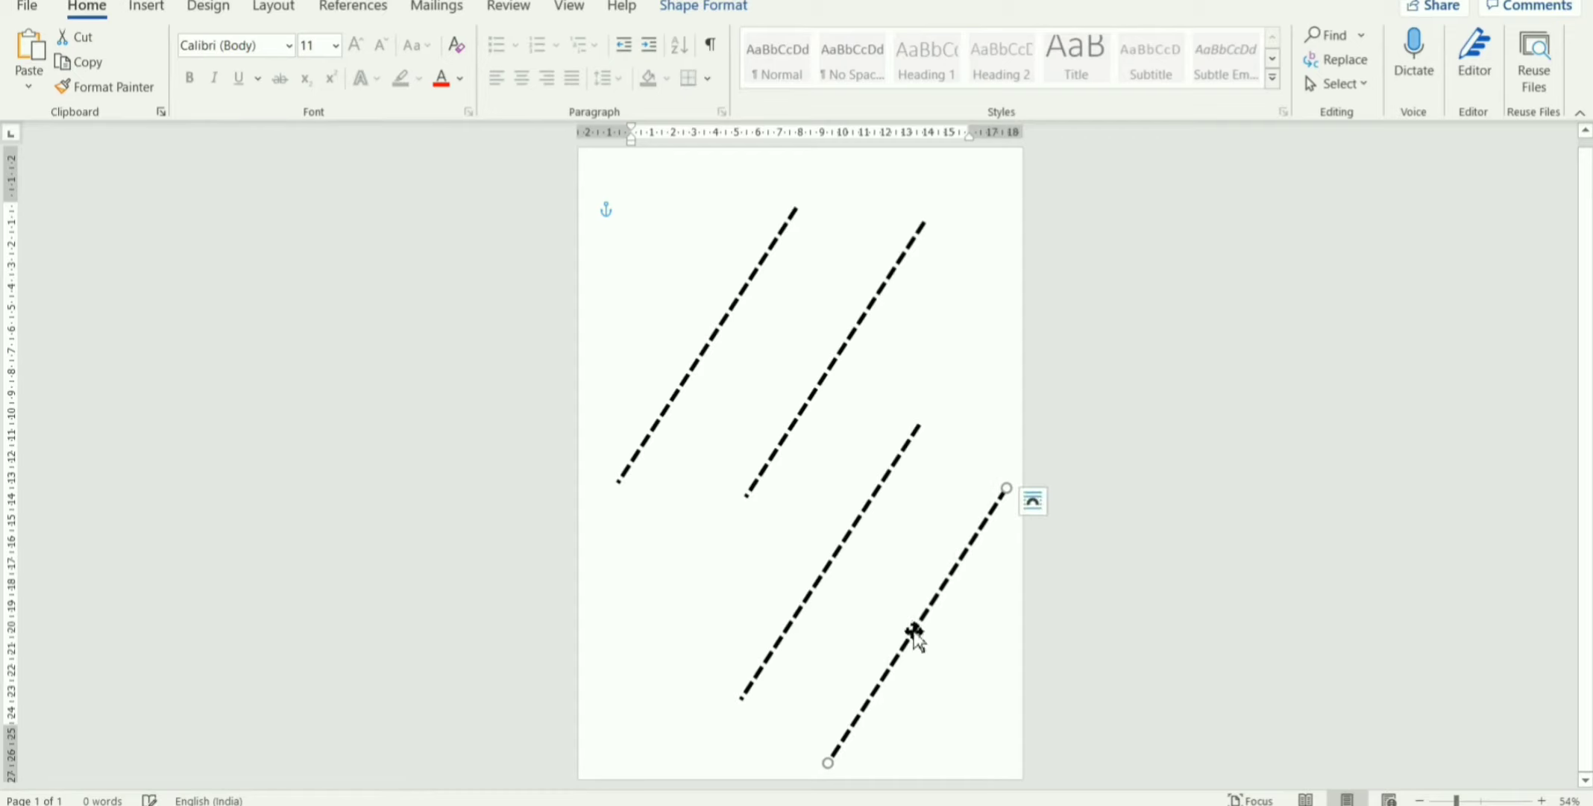
{"action": "left_click", "coordinate": [963, 457]}
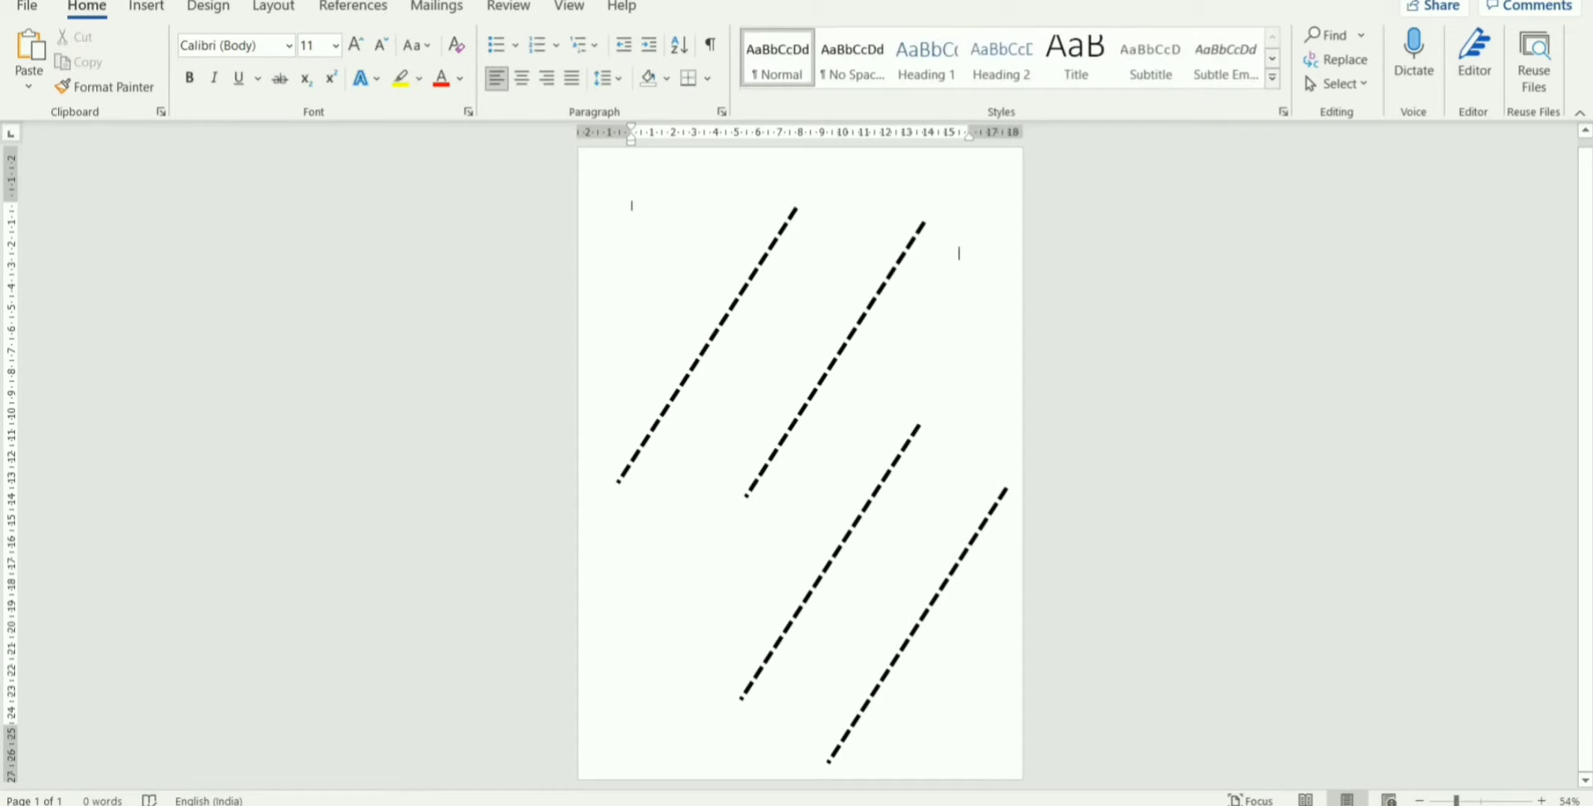
Delete all four slanted dashed lines to clear the page
{"action": "left_click", "coordinate": [727, 313]}
{"action": "key", "text": "Delete"}
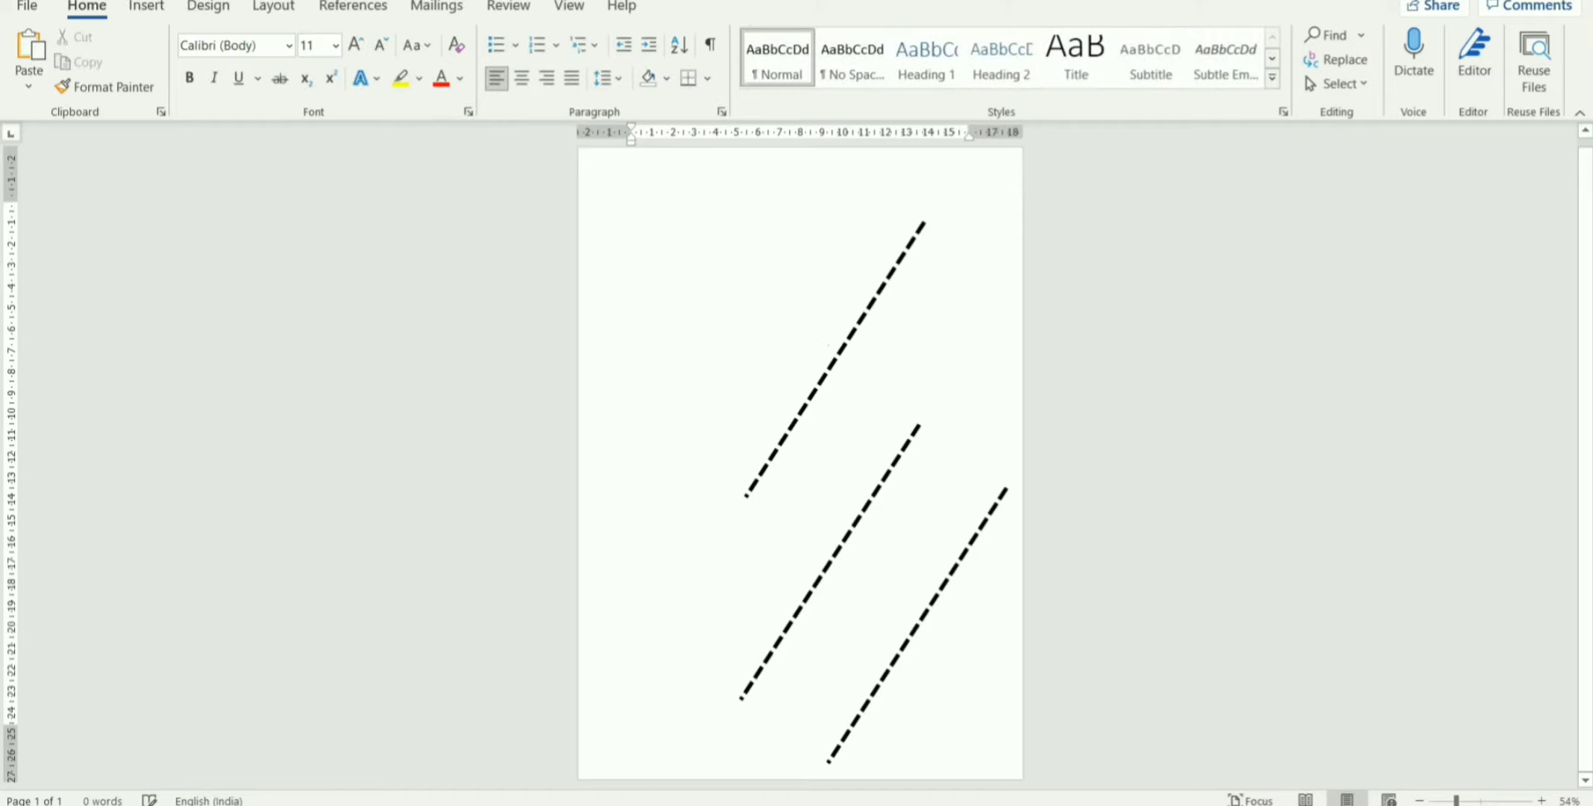
{"action": "left_click", "coordinate": [828, 361]}
{"action": "key", "text": "Delete"}
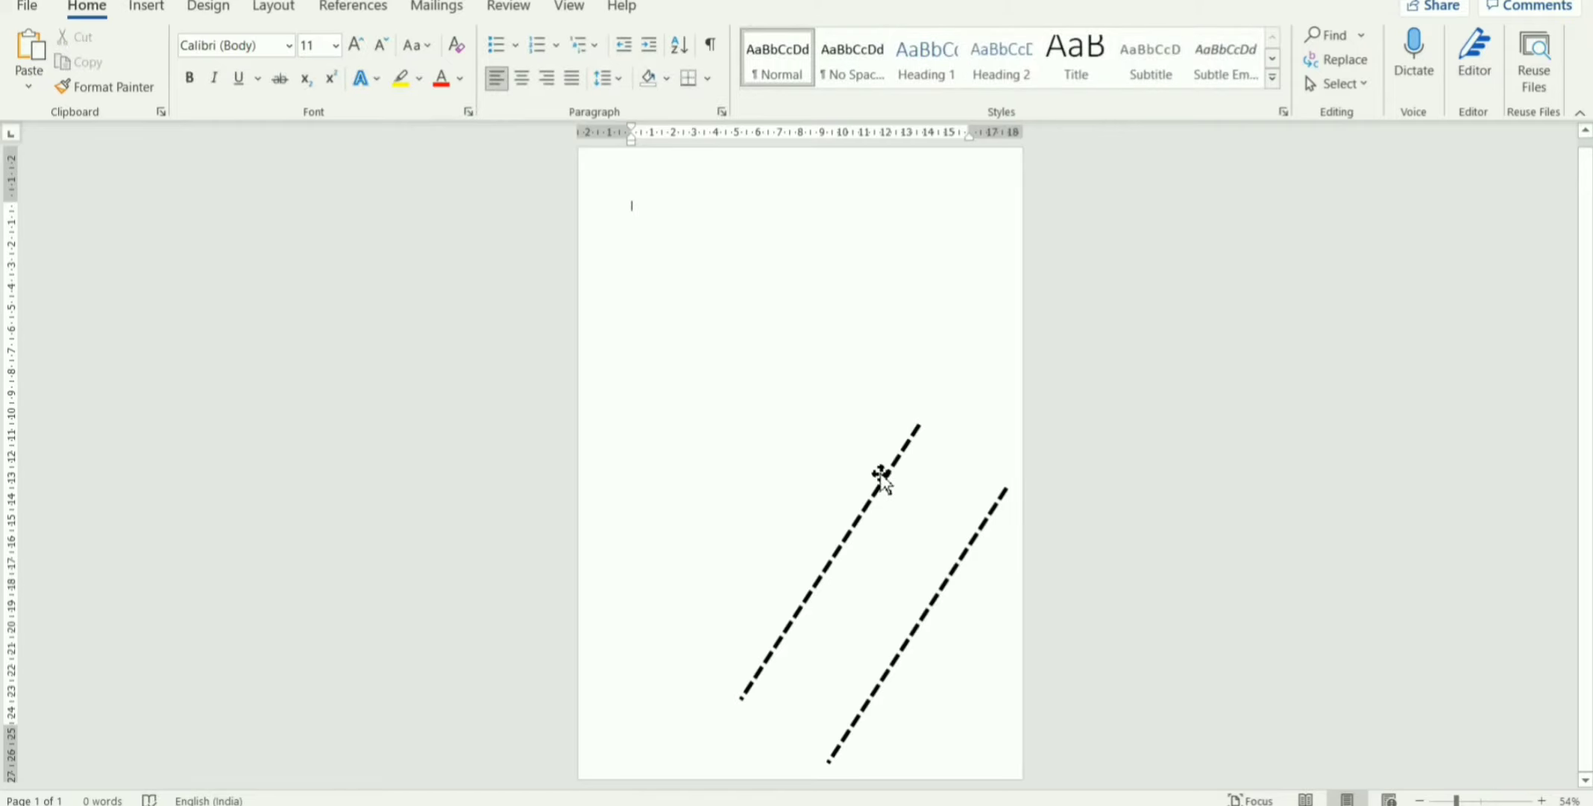
{"action": "left_click", "coordinate": [882, 477]}
{"action": "key", "text": "Delete"}
{"action": "left_click", "coordinate": [946, 588]}
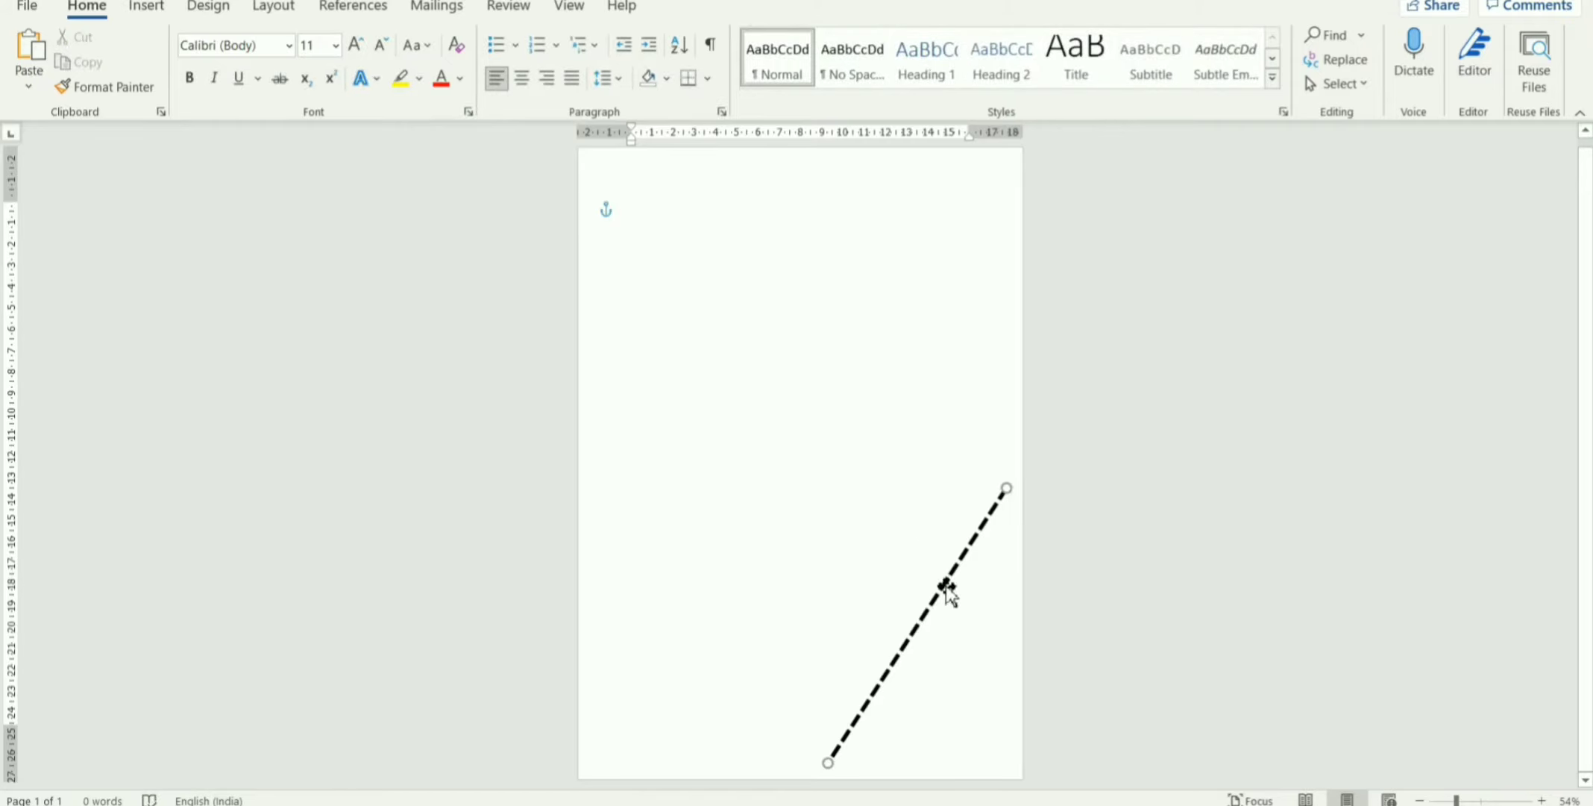
{"action": "key", "text": "Delete"}
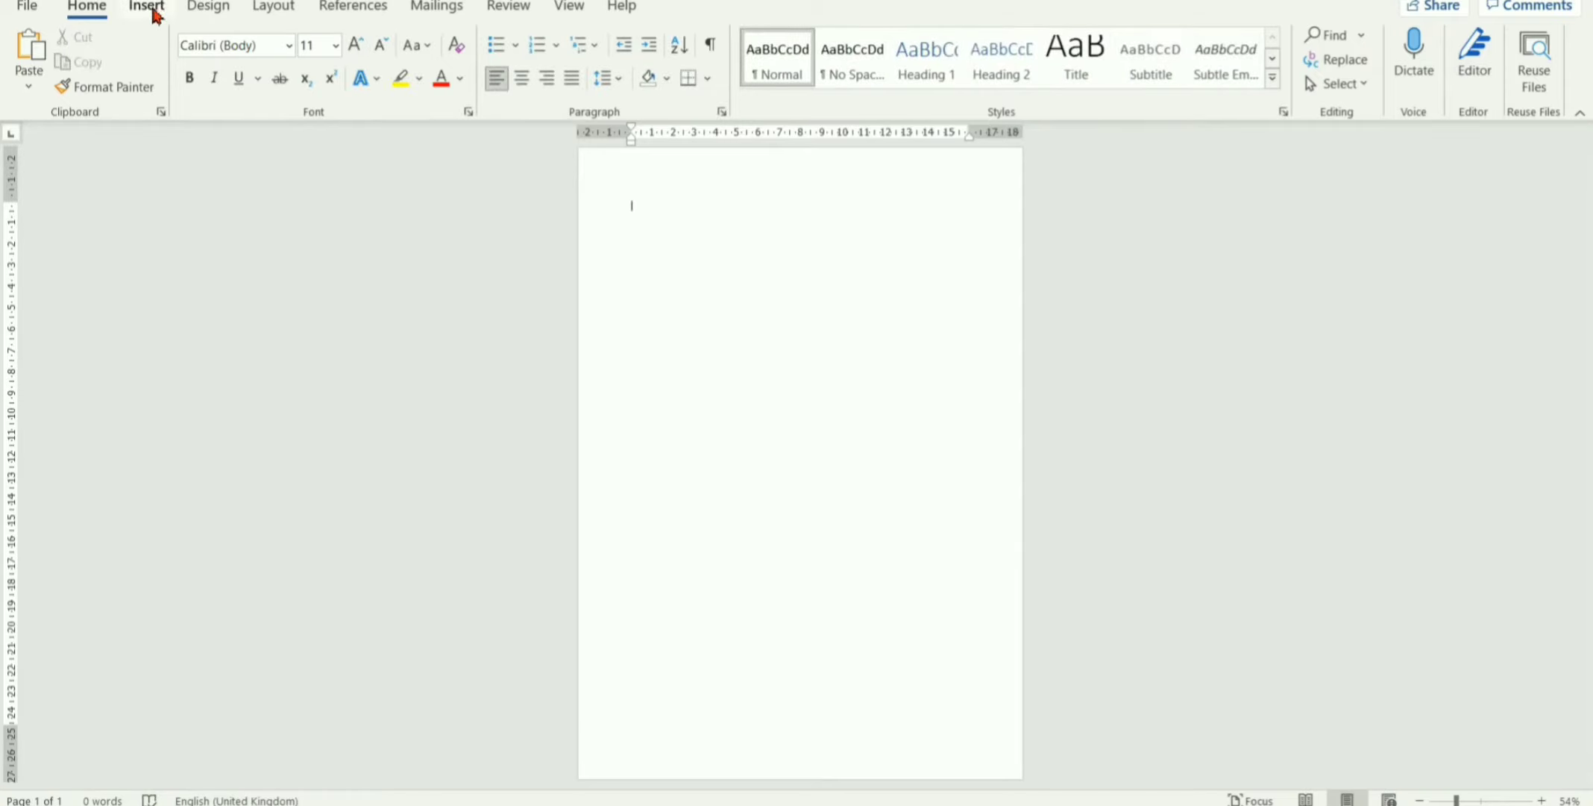
Draw an arc about 9.7 cm high and 8.5 cm wide in the upper-left area of the page
{"action": "left_click", "coordinate": [154, 13]}
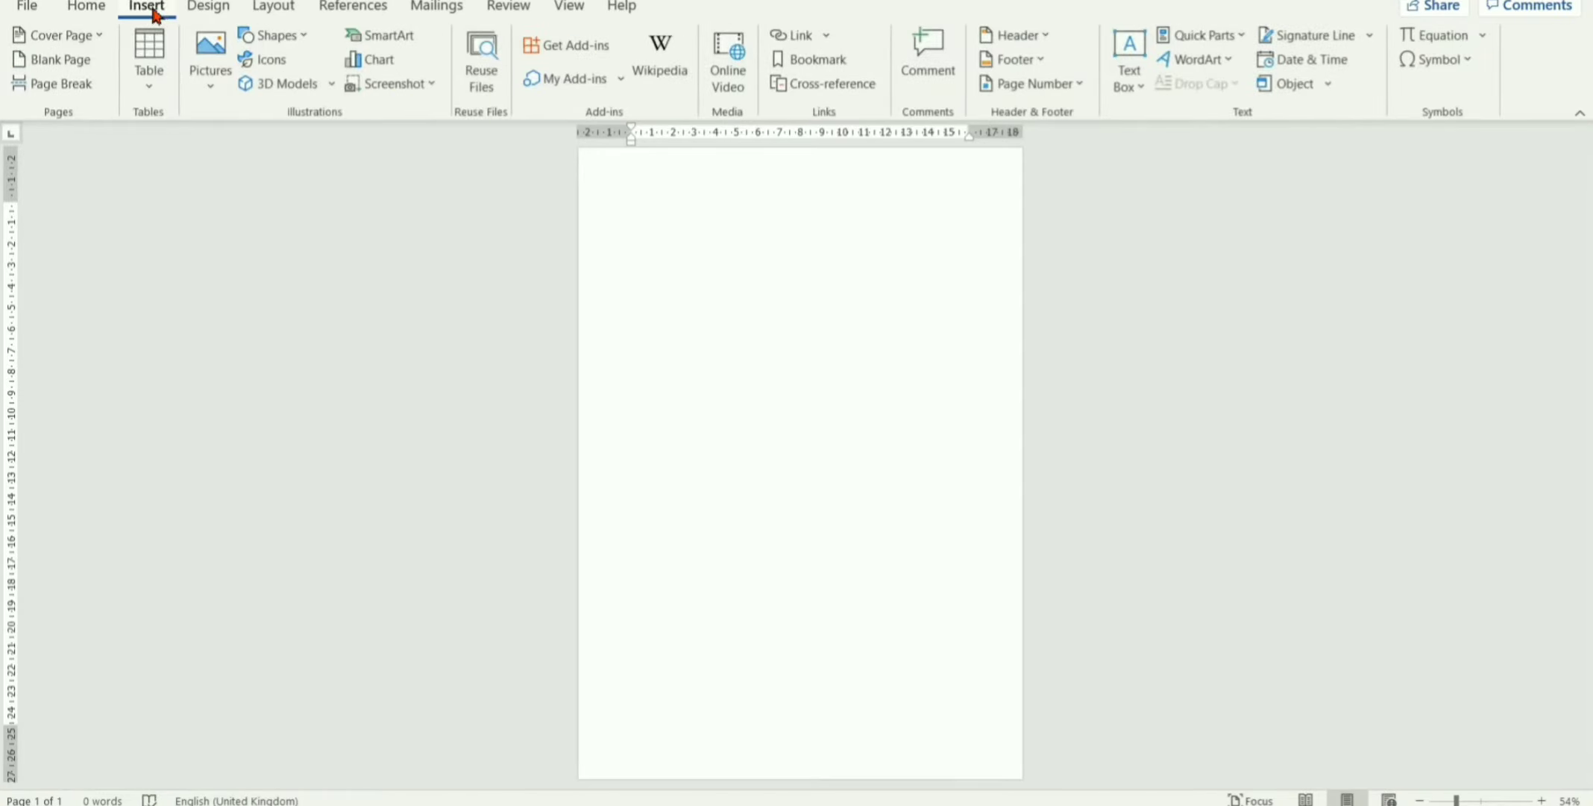
{"action": "left_click", "coordinate": [266, 45]}
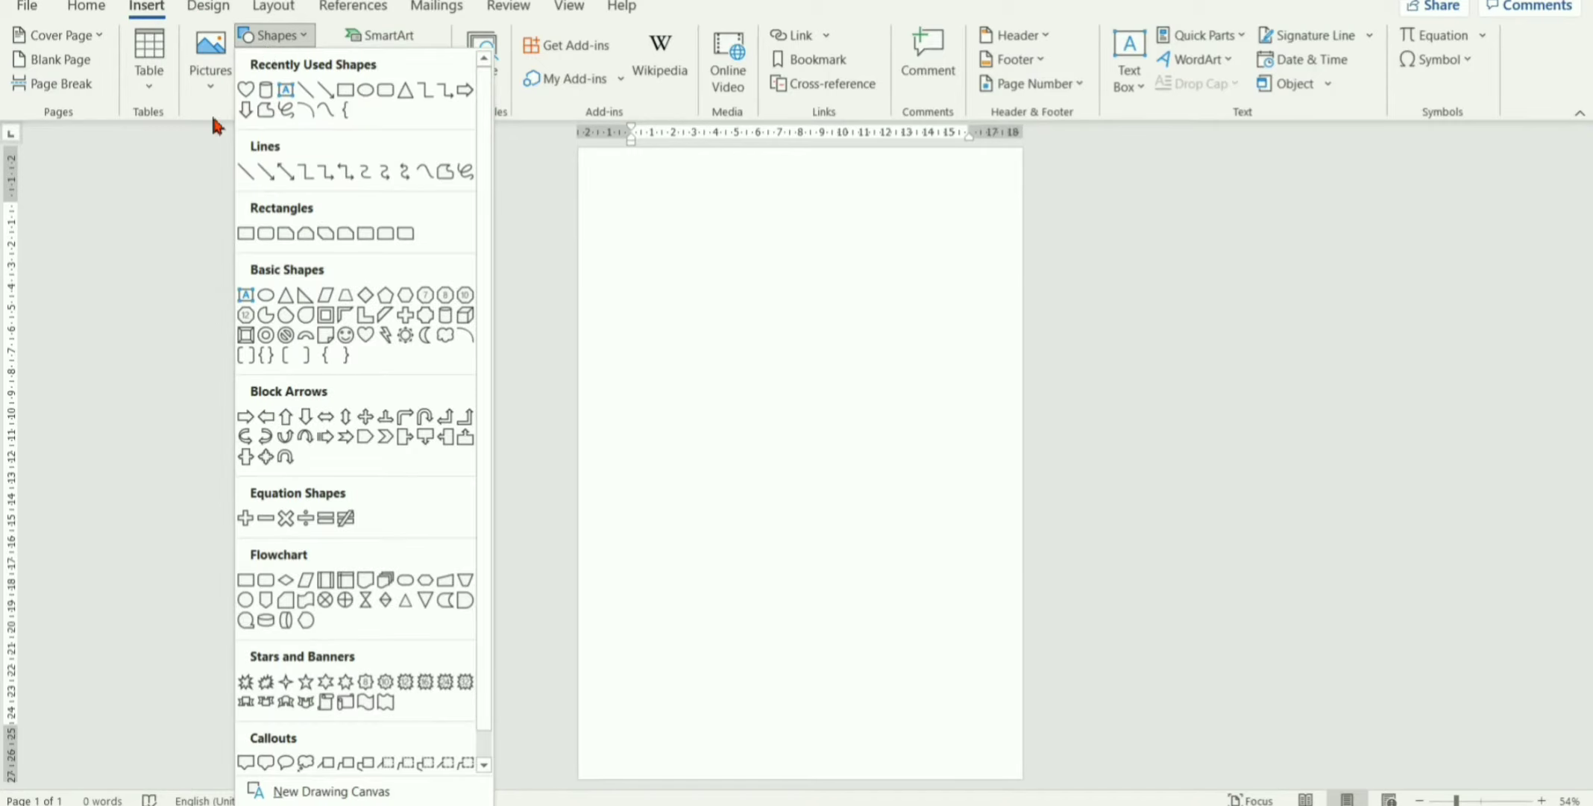
{"action": "left_click", "coordinate": [307, 110]}
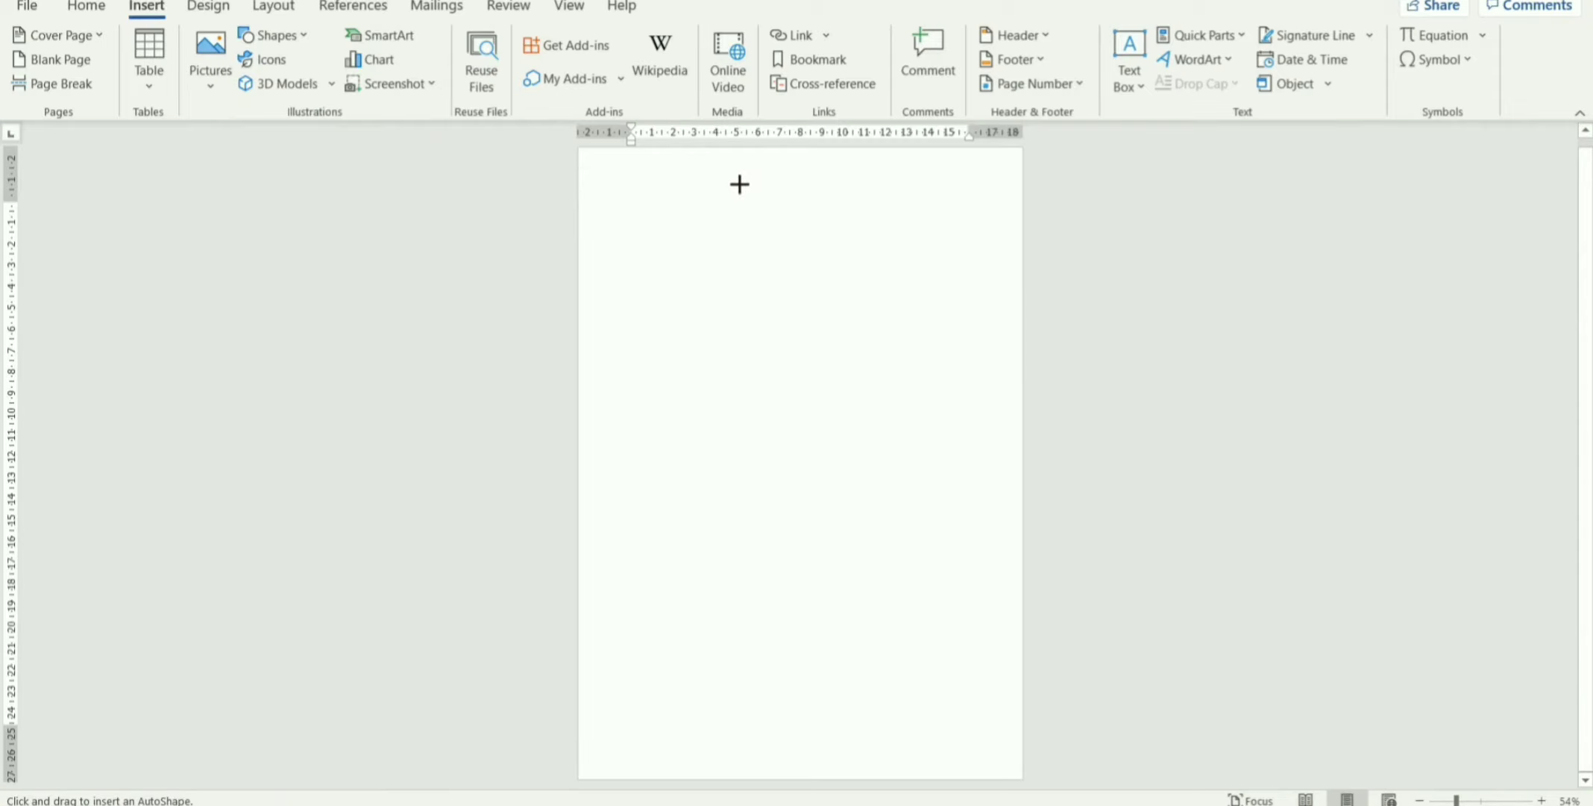
{"action": "left_click_drag", "start_coordinate": [740, 184], "coordinate": [555, 387]}
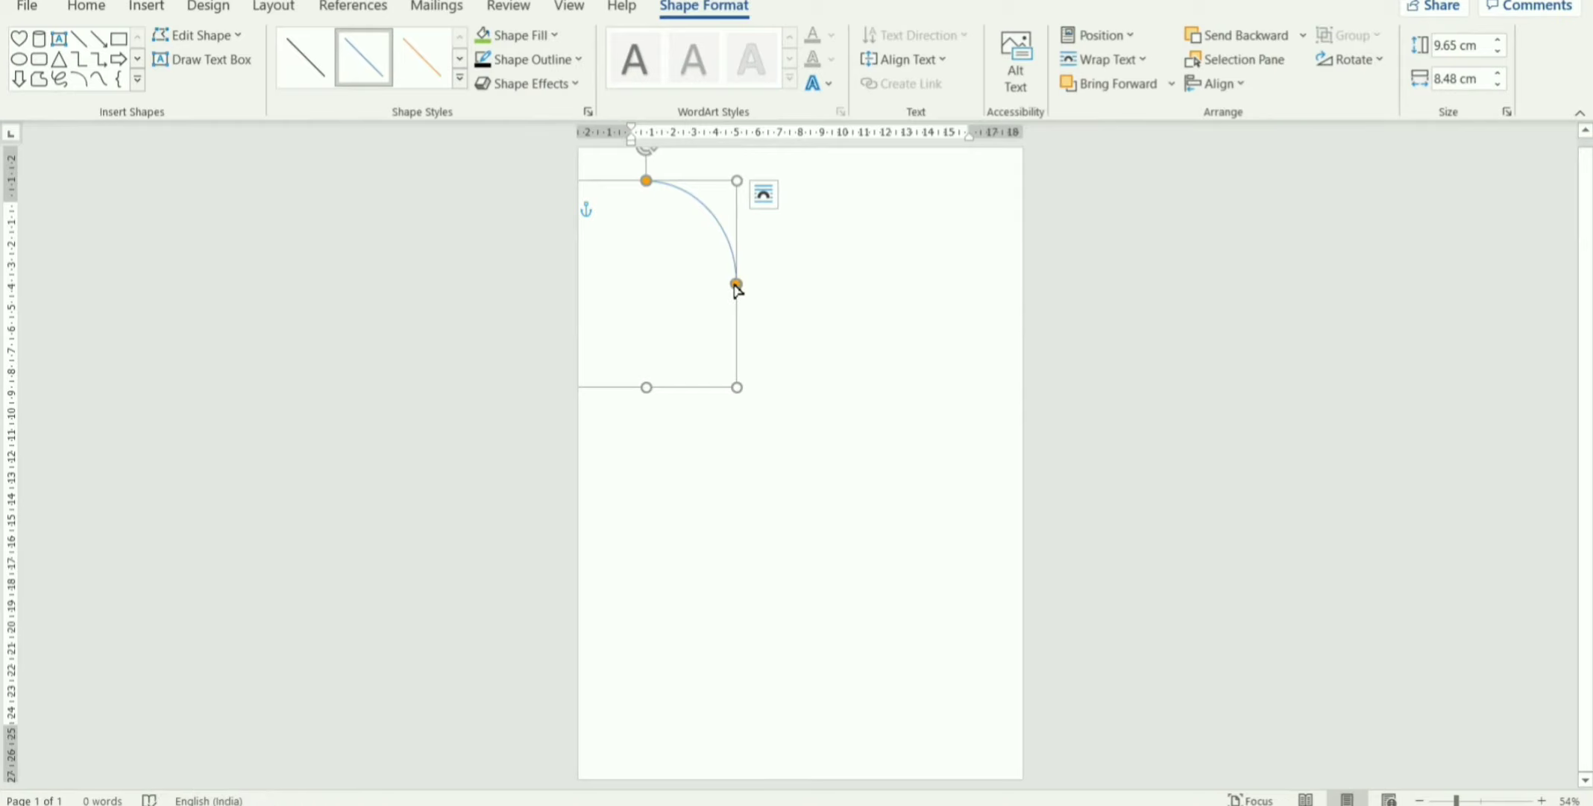
Extend both ends of the arc into a curve open on the left and move it to the upper middle of the page
{"action": "left_click_drag", "start_coordinate": [736, 285], "coordinate": [612, 415]}
{"action": "left_click_drag", "start_coordinate": [646, 180], "coordinate": [614, 188]}
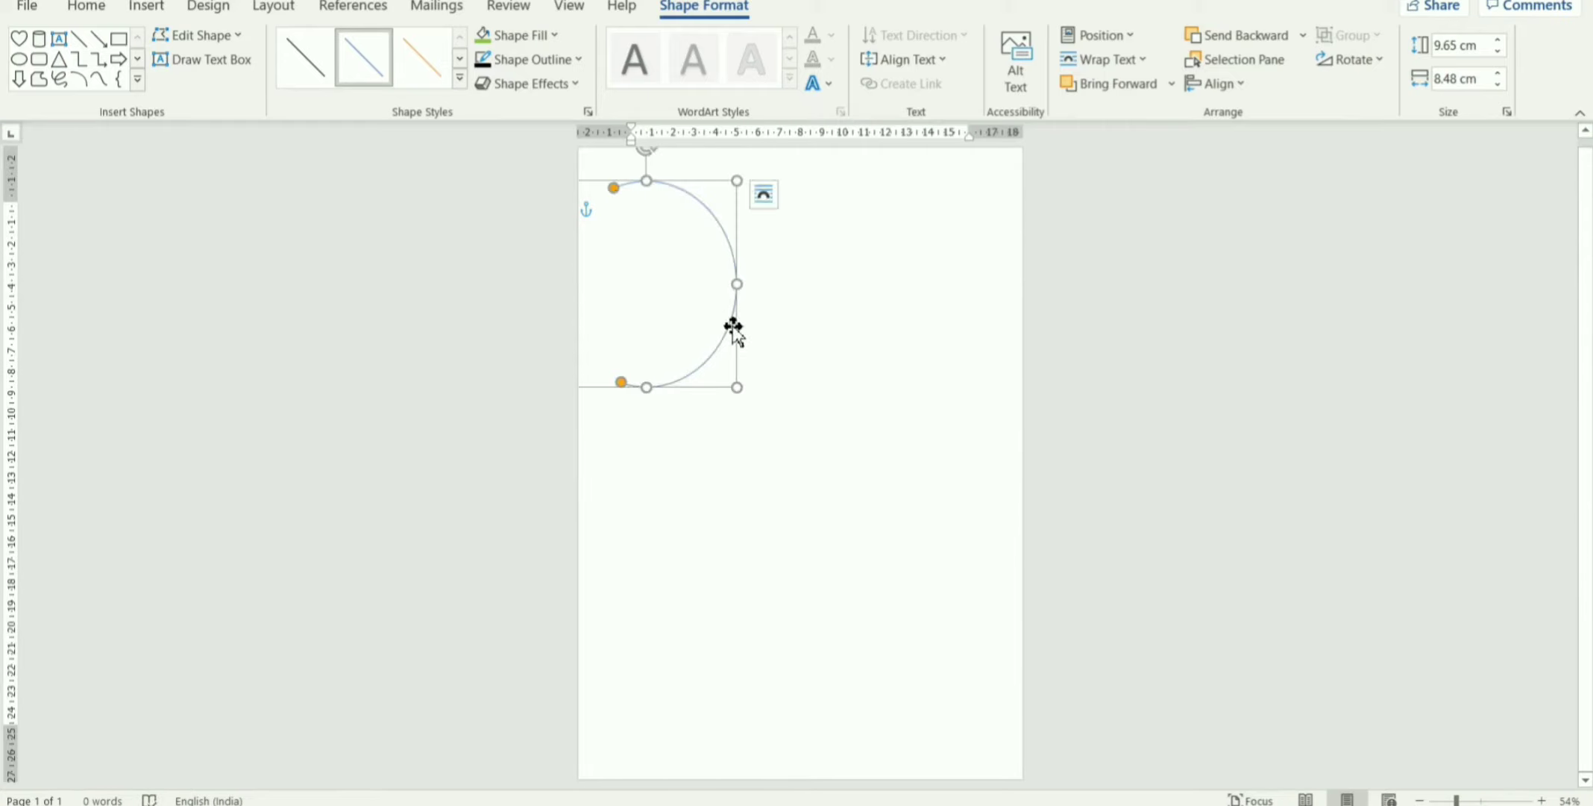
{"action": "left_click_drag", "start_coordinate": [733, 327], "coordinate": [852, 354]}
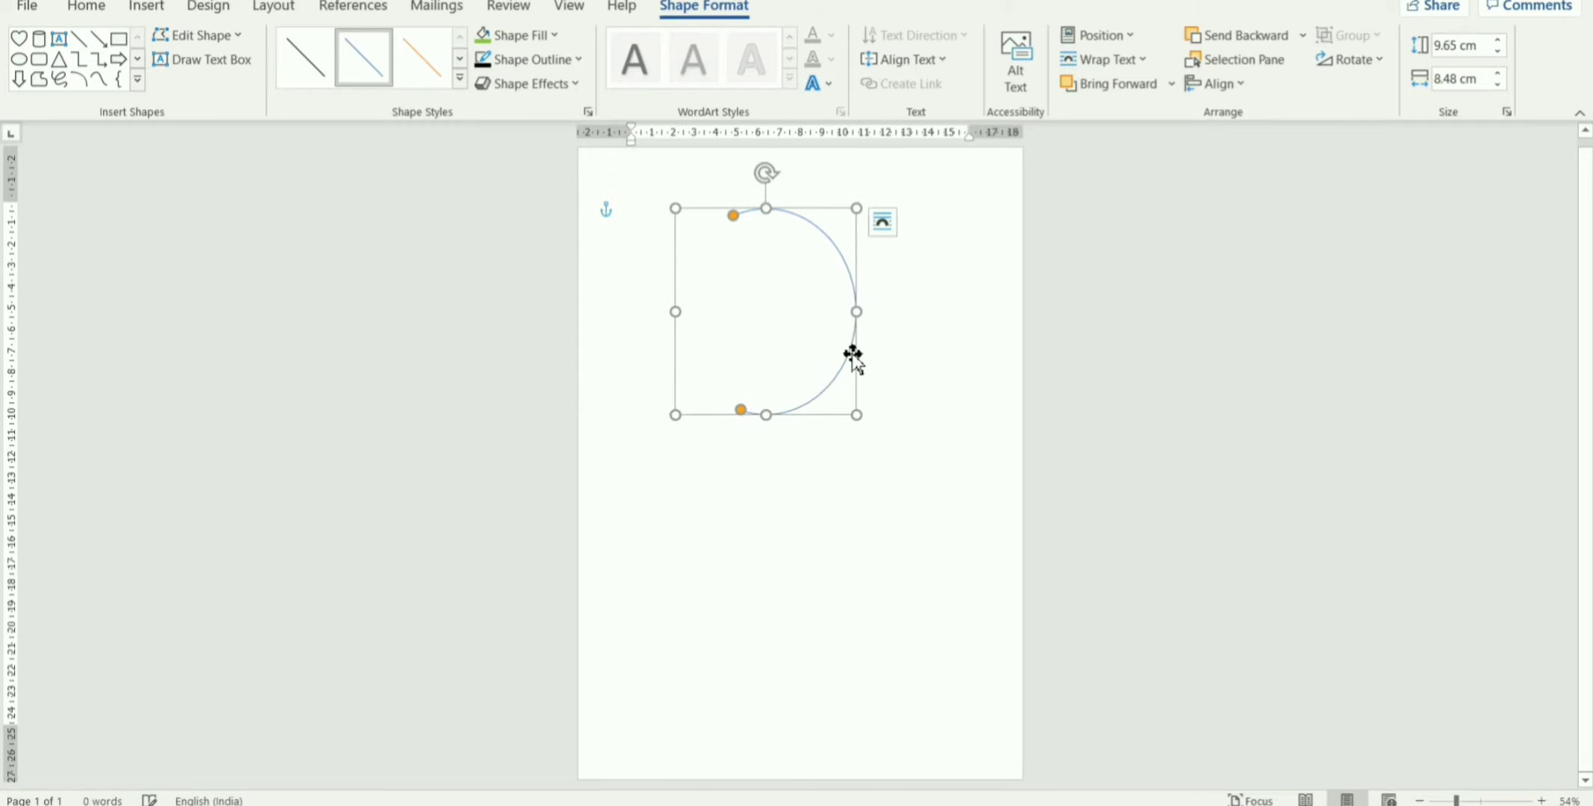
Format the arc's outline as a black dashed line with a 6 pt weight
{"action": "left_click", "coordinate": [536, 65]}
{"action": "left_click", "coordinate": [500, 117]}
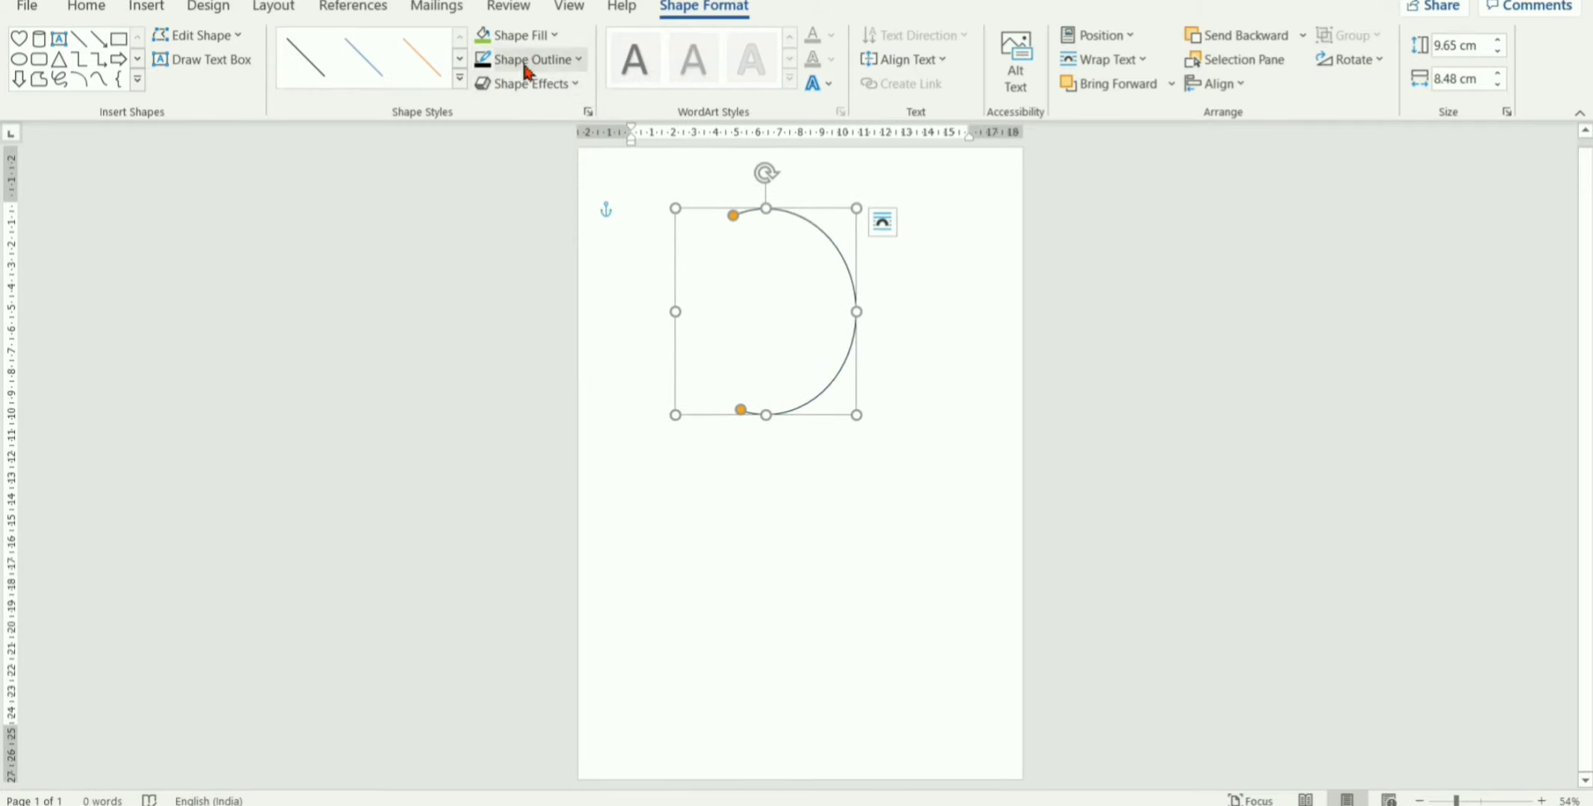
{"action": "left_click", "coordinate": [527, 71]}
{"action": "mouse_move", "coordinate": [551, 359]}
{"action": "left_click", "coordinate": [758, 565]}
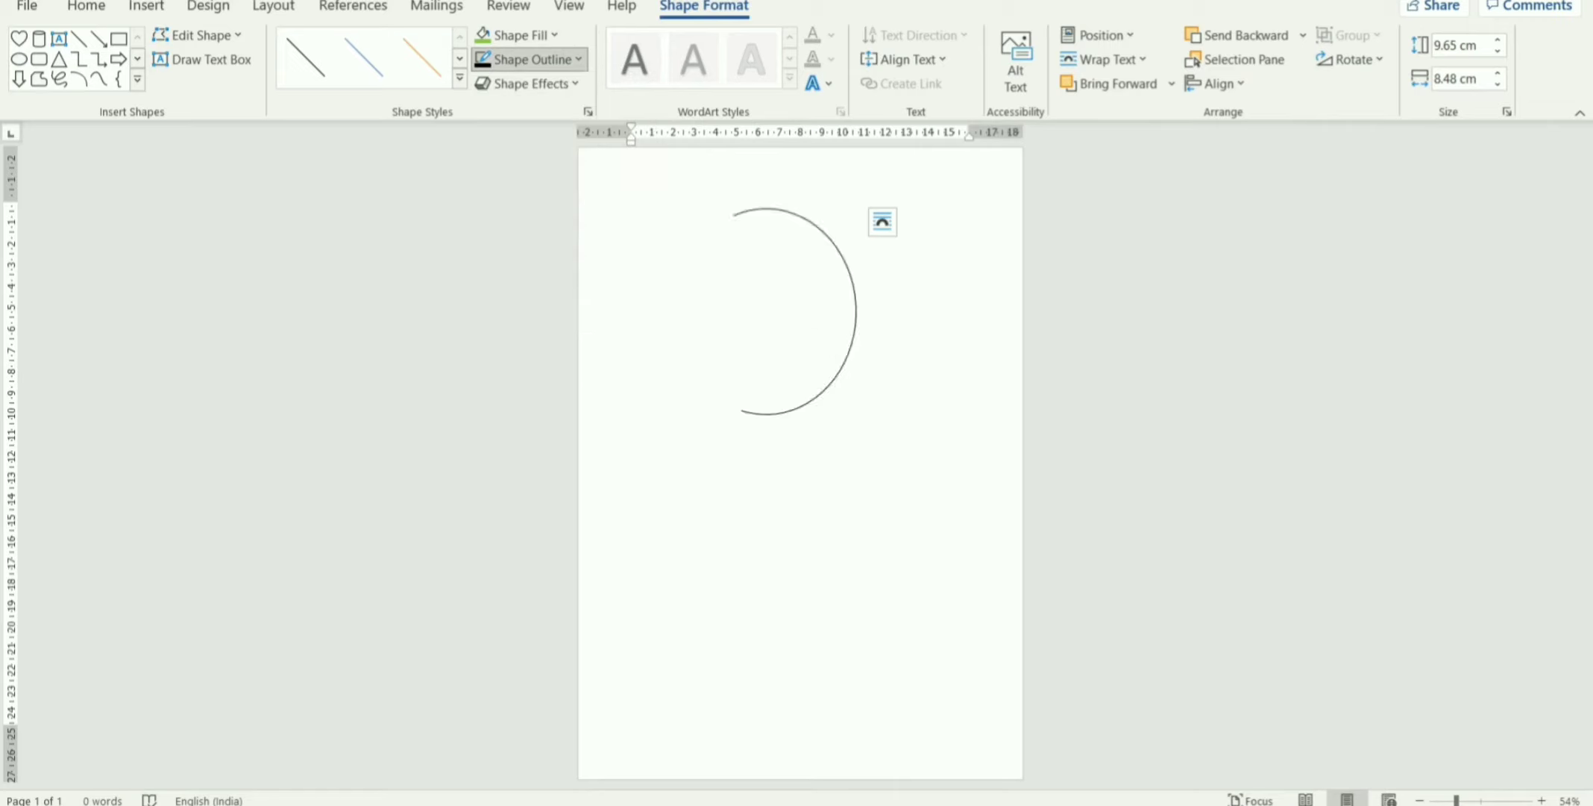
{"action": "left_click", "coordinate": [545, 67]}
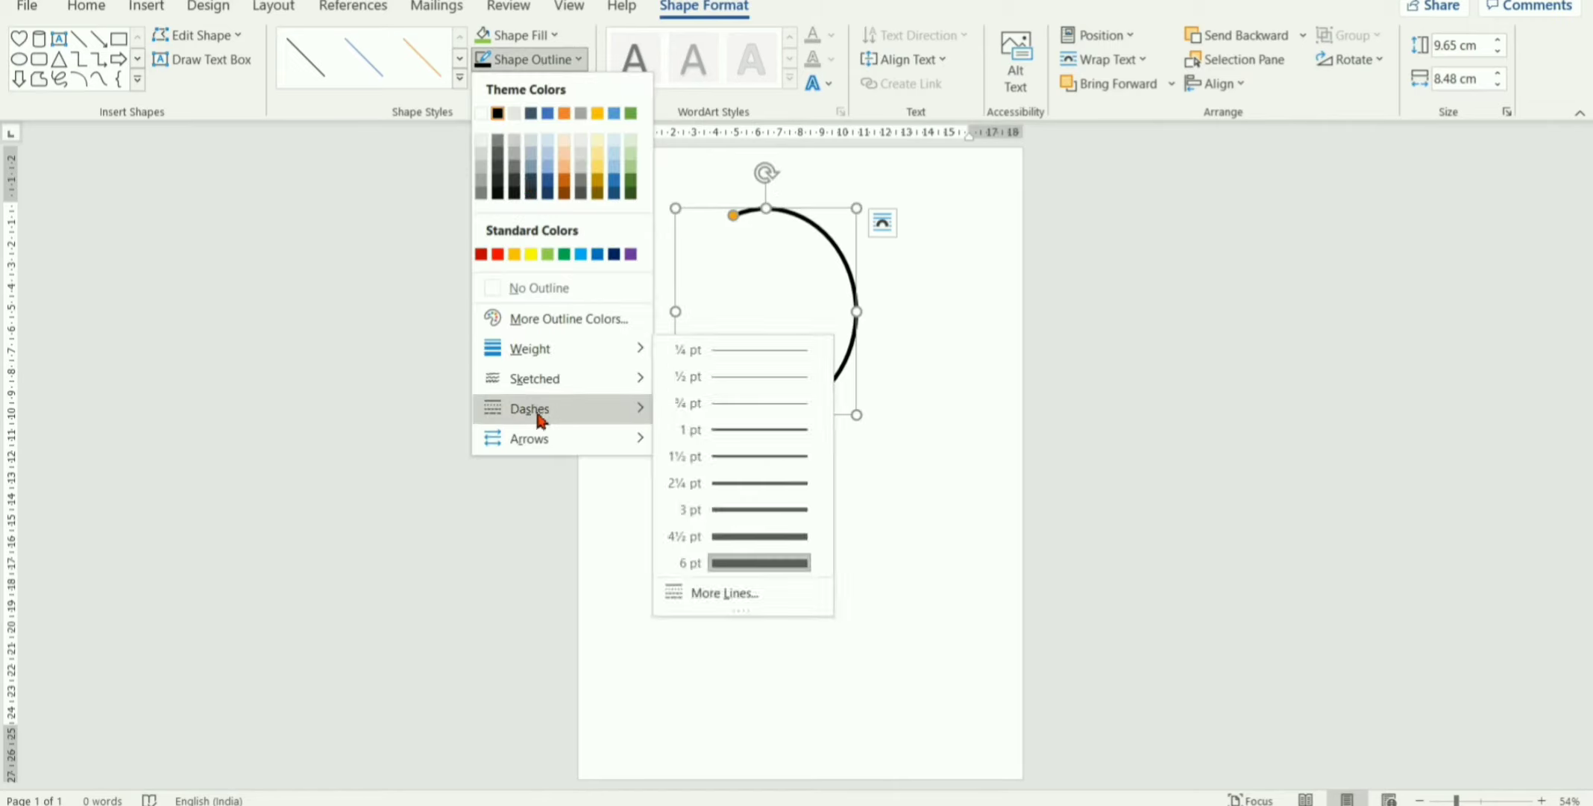
{"action": "mouse_move", "coordinate": [540, 418]}
{"action": "left_click", "coordinate": [709, 438]}
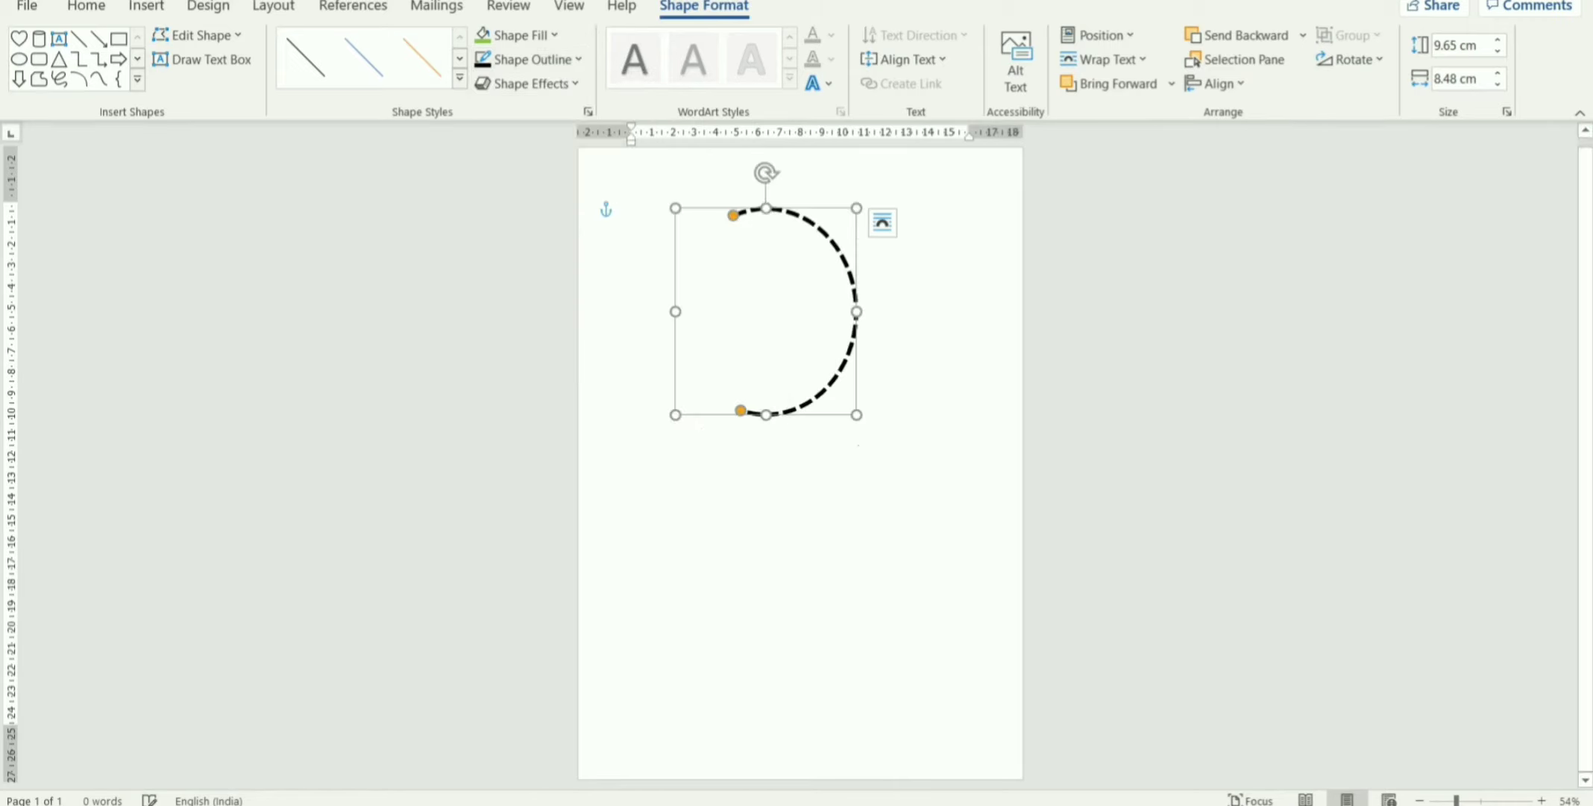
{"action": "left_click", "coordinate": [858, 445]}
Rotate the dashed arc right 90° so it opens upward, and lengthen the curve at both ends
{"action": "left_click", "coordinate": [848, 367]}
{"action": "left_click", "coordinate": [1371, 64]}
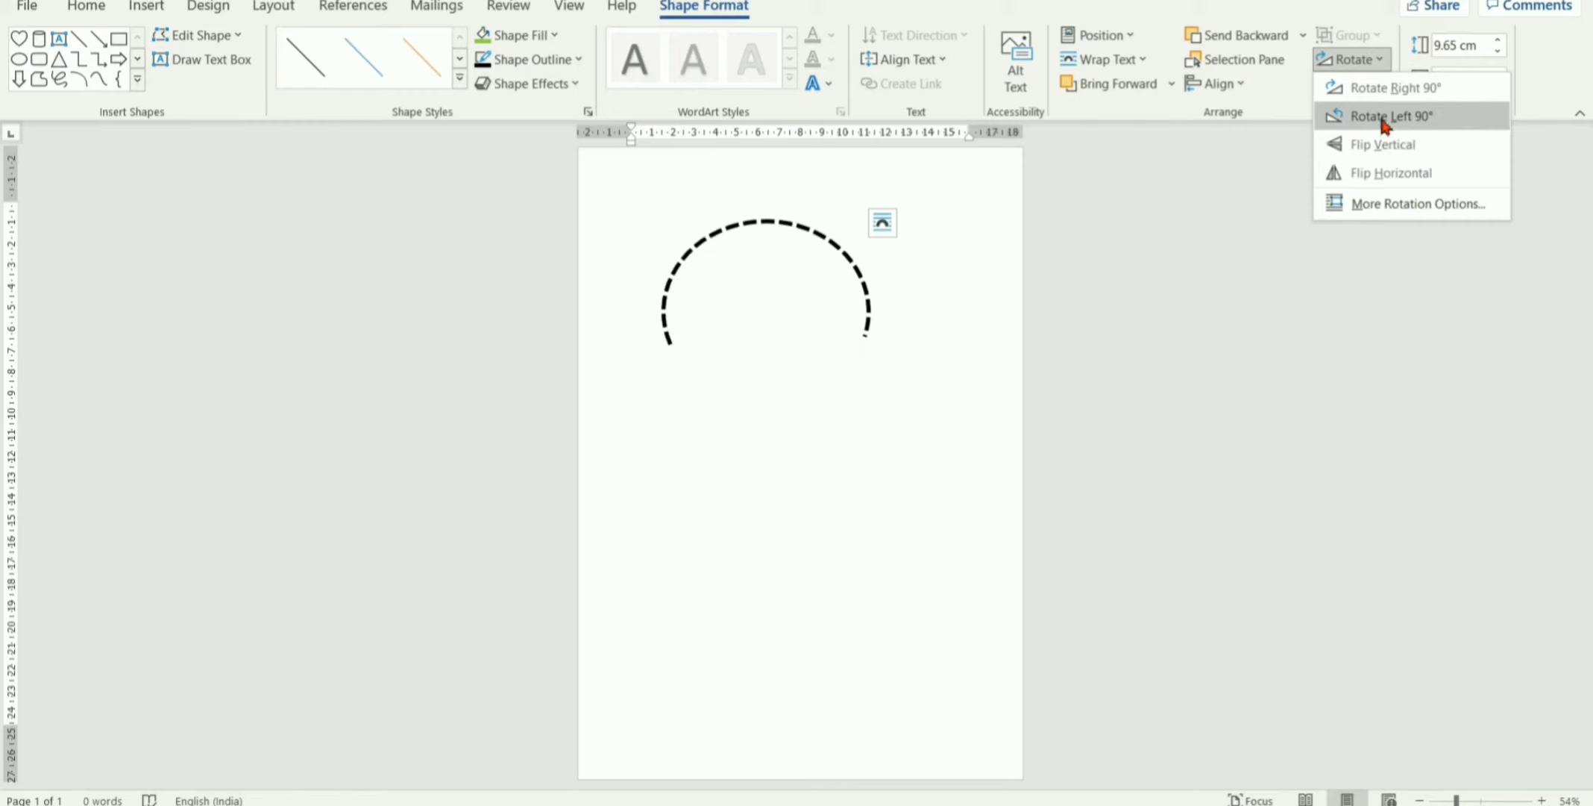
{"action": "left_click", "coordinate": [1386, 88]}
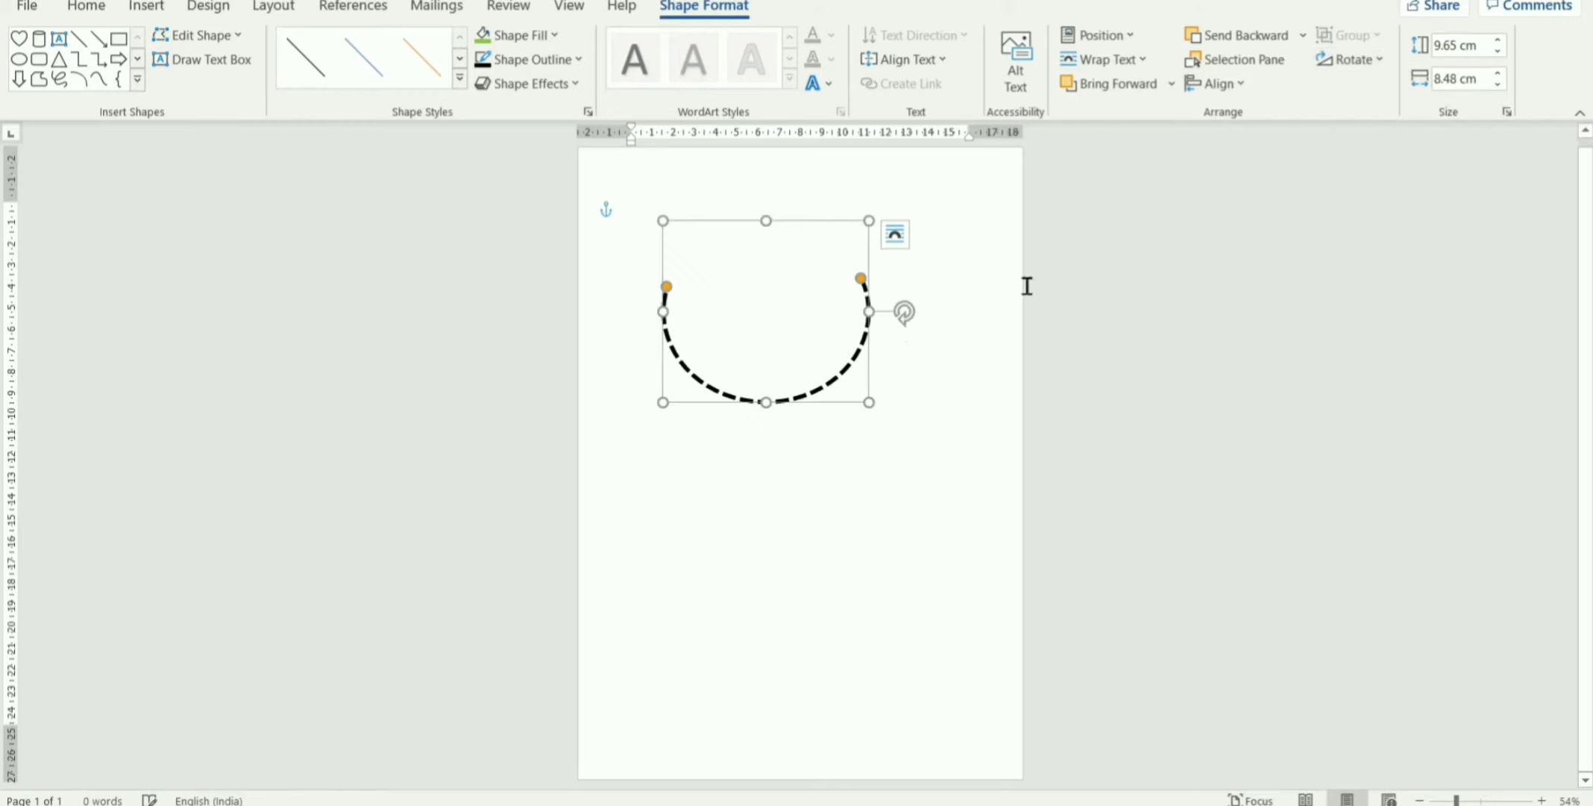
{"action": "mouse_move", "coordinate": [861, 287]}
{"action": "left_mouse_down"}
{"action": "mouse_move", "coordinate": [853, 260]}
{"action": "mouse_move", "coordinate": [866, 282]}
{"action": "left_mouse_up"}
{"action": "left_click_drag", "start_coordinate": [665, 289], "coordinate": [677, 268]}
{"action": "left_click_drag", "start_coordinate": [863, 285], "coordinate": [851, 261]}
{"action": "left_click", "coordinate": [800, 433]}
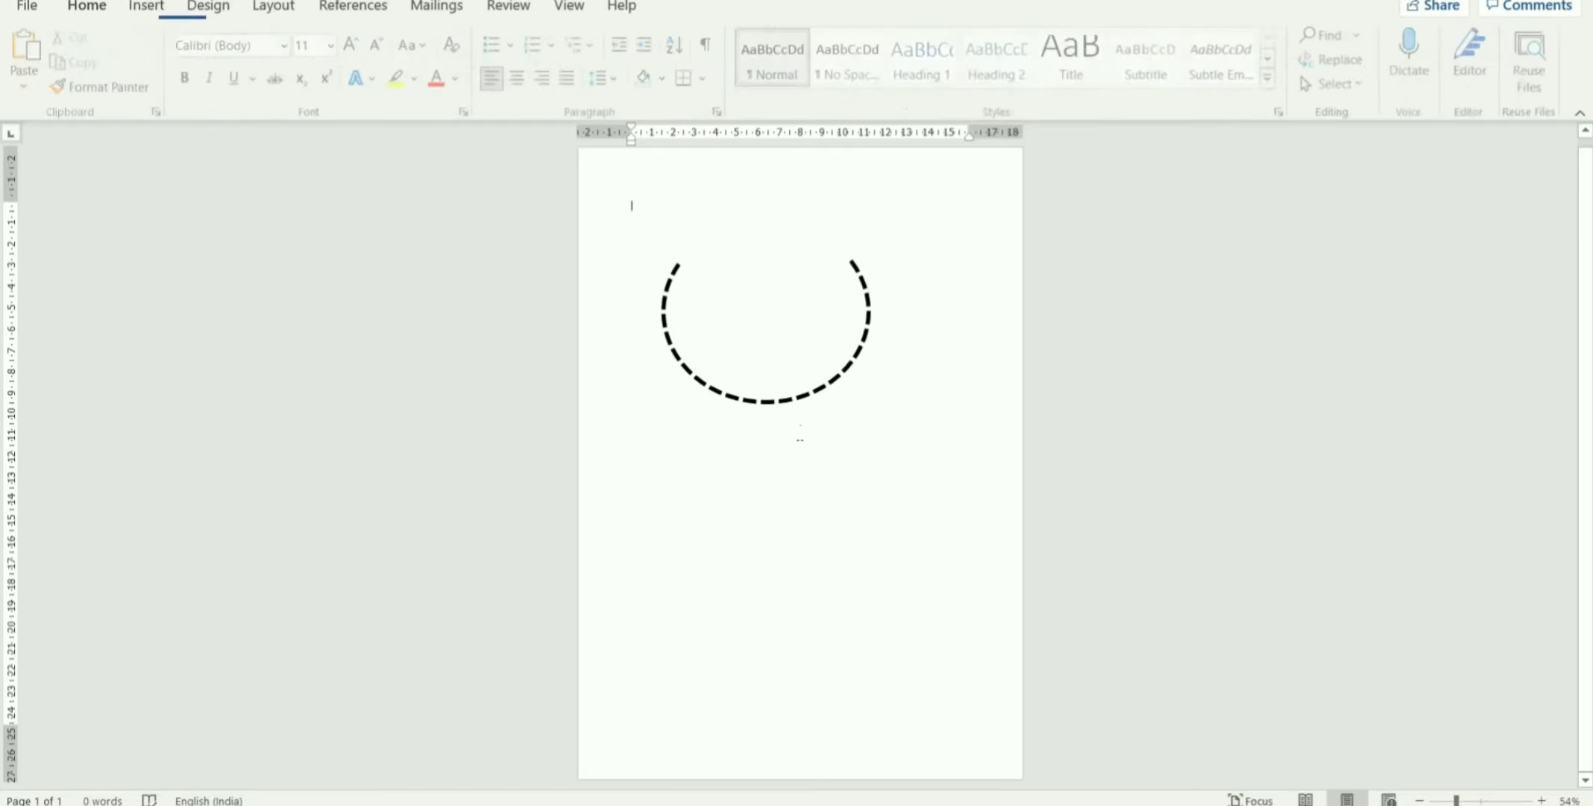
Move the dashed arc slightly to the right and rotate it freely until its opening faces left
{"action": "left_click_drag", "start_coordinate": [808, 414], "coordinate": [850, 407]}
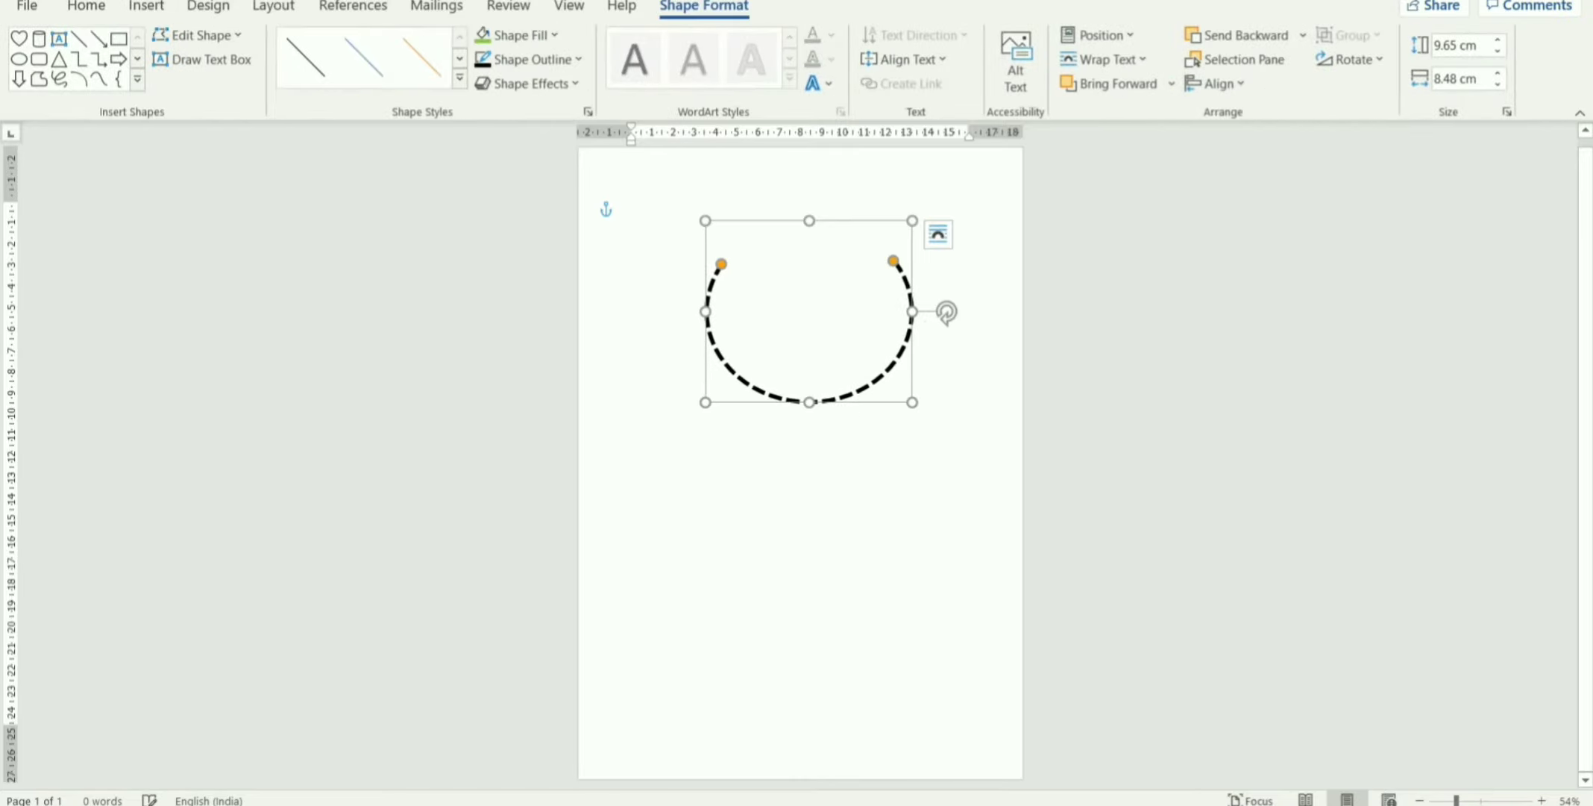
{"action": "left_click_drag", "start_coordinate": [947, 313], "coordinate": [806, 538]}
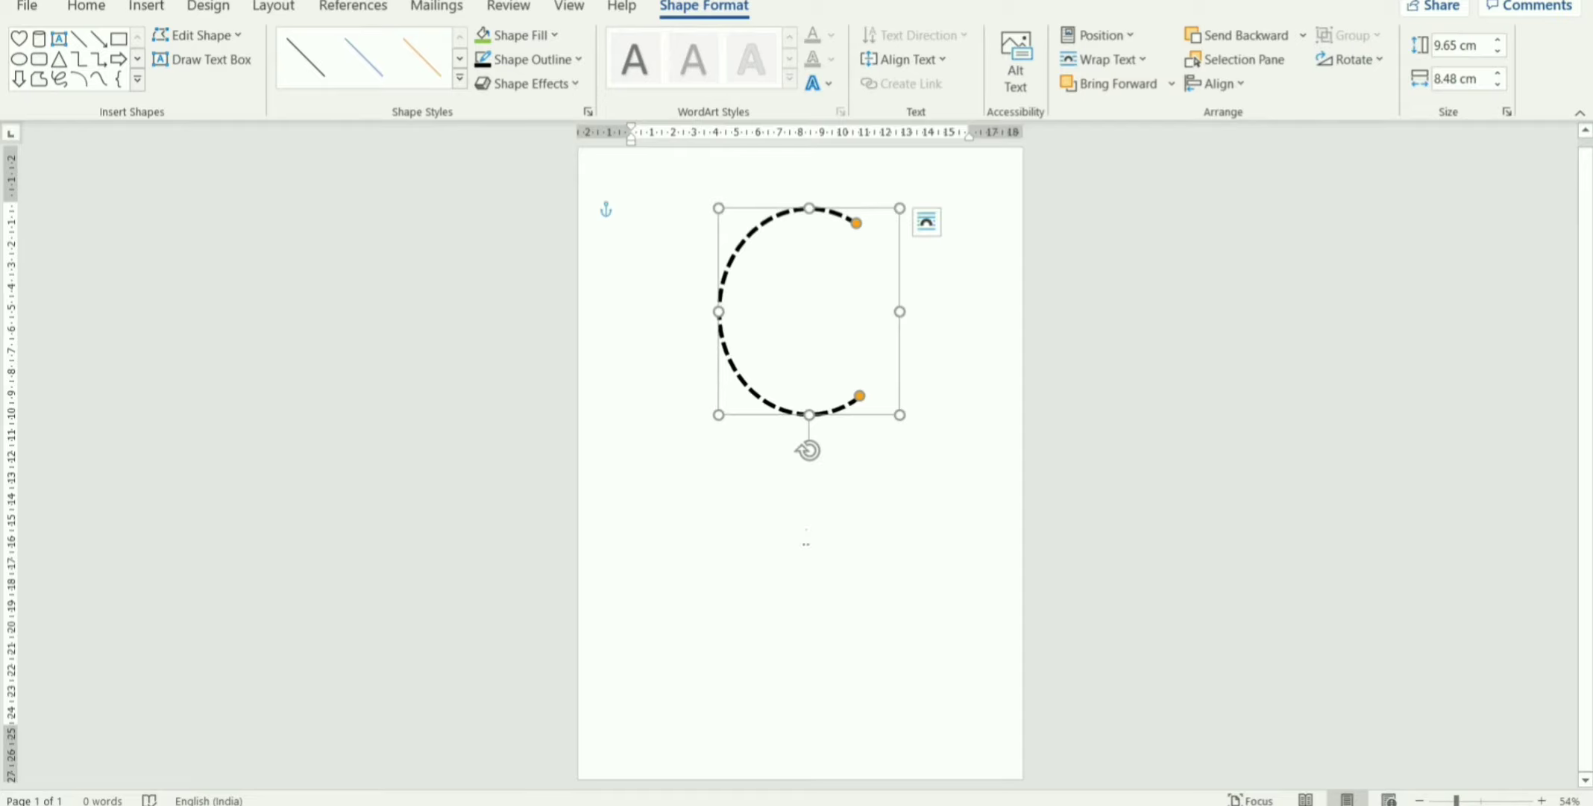
{"action": "left_click_drag", "start_coordinate": [810, 453], "coordinate": [810, 237]}
{"action": "left_click", "coordinate": [608, 208]}
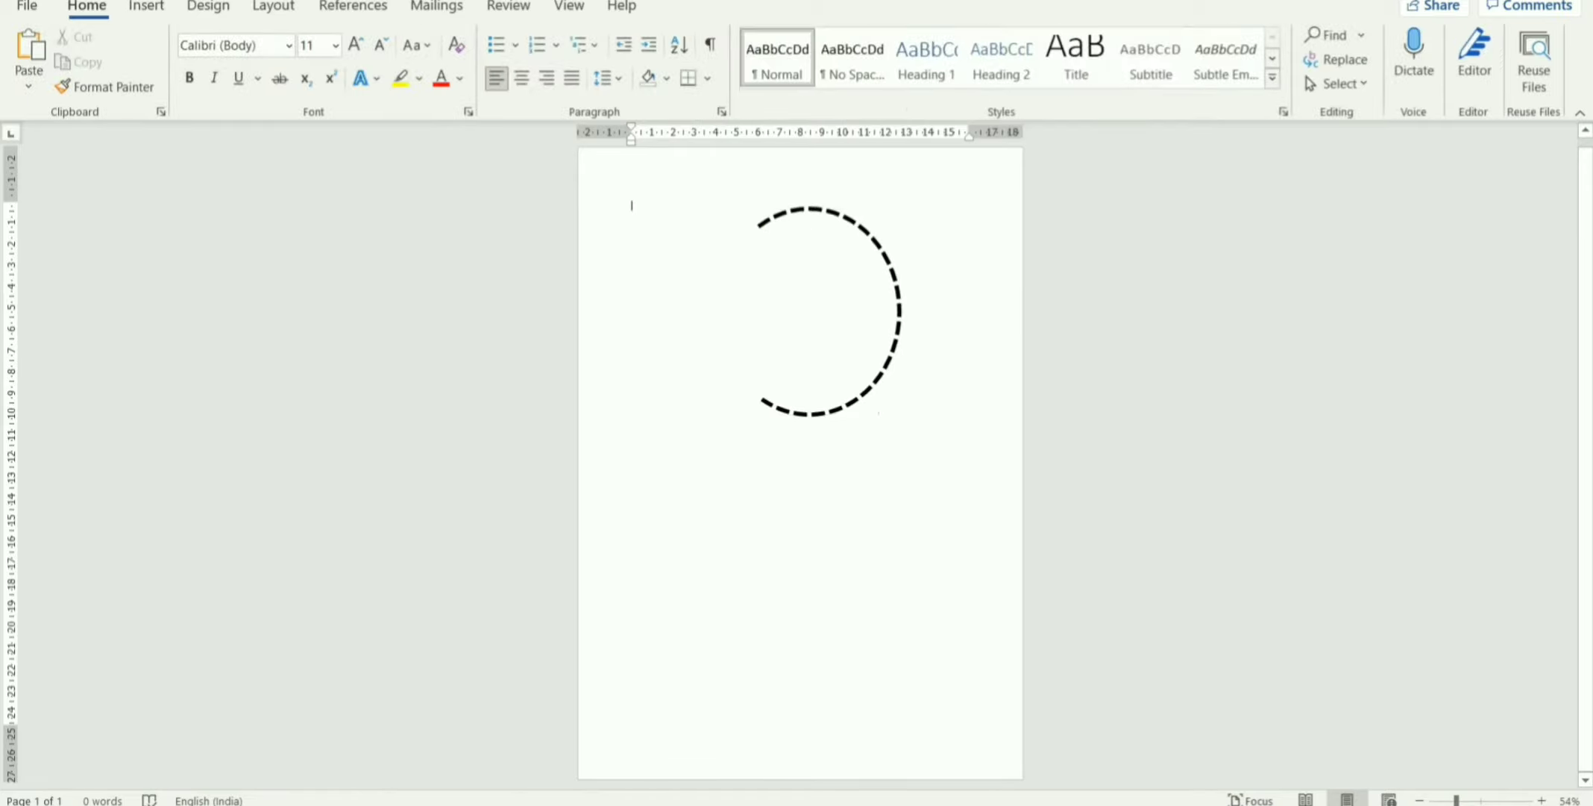
Duplicate the dashed arc twice and place the copies side by side in the lower half of the page
{"action": "left_click", "coordinate": [876, 411]}
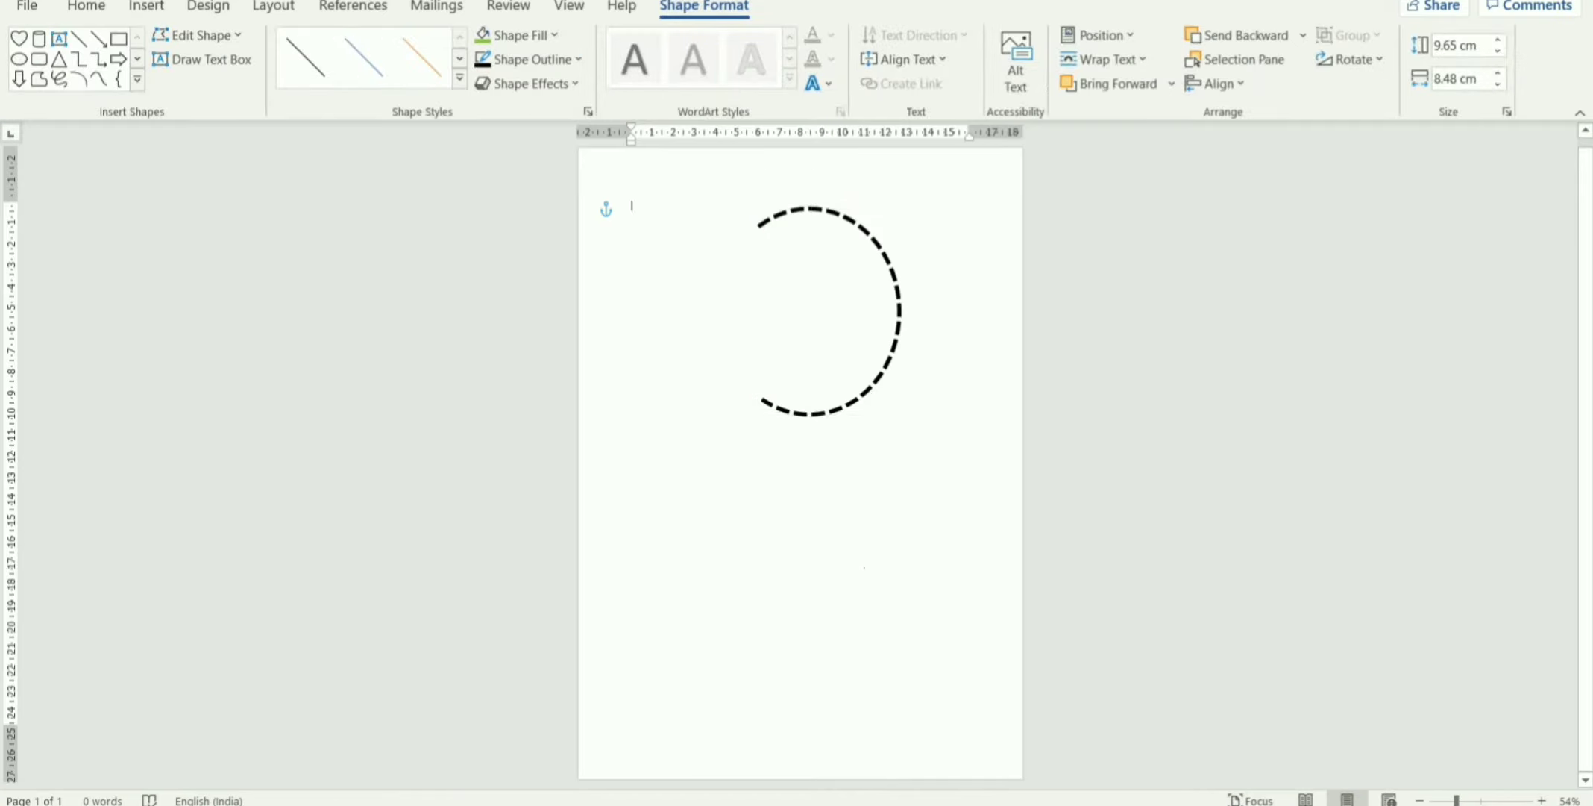
{"action": "key", "text": "ctrl+v"}
{"action": "left_click_drag", "start_coordinate": [758, 413], "coordinate": [753, 679]}
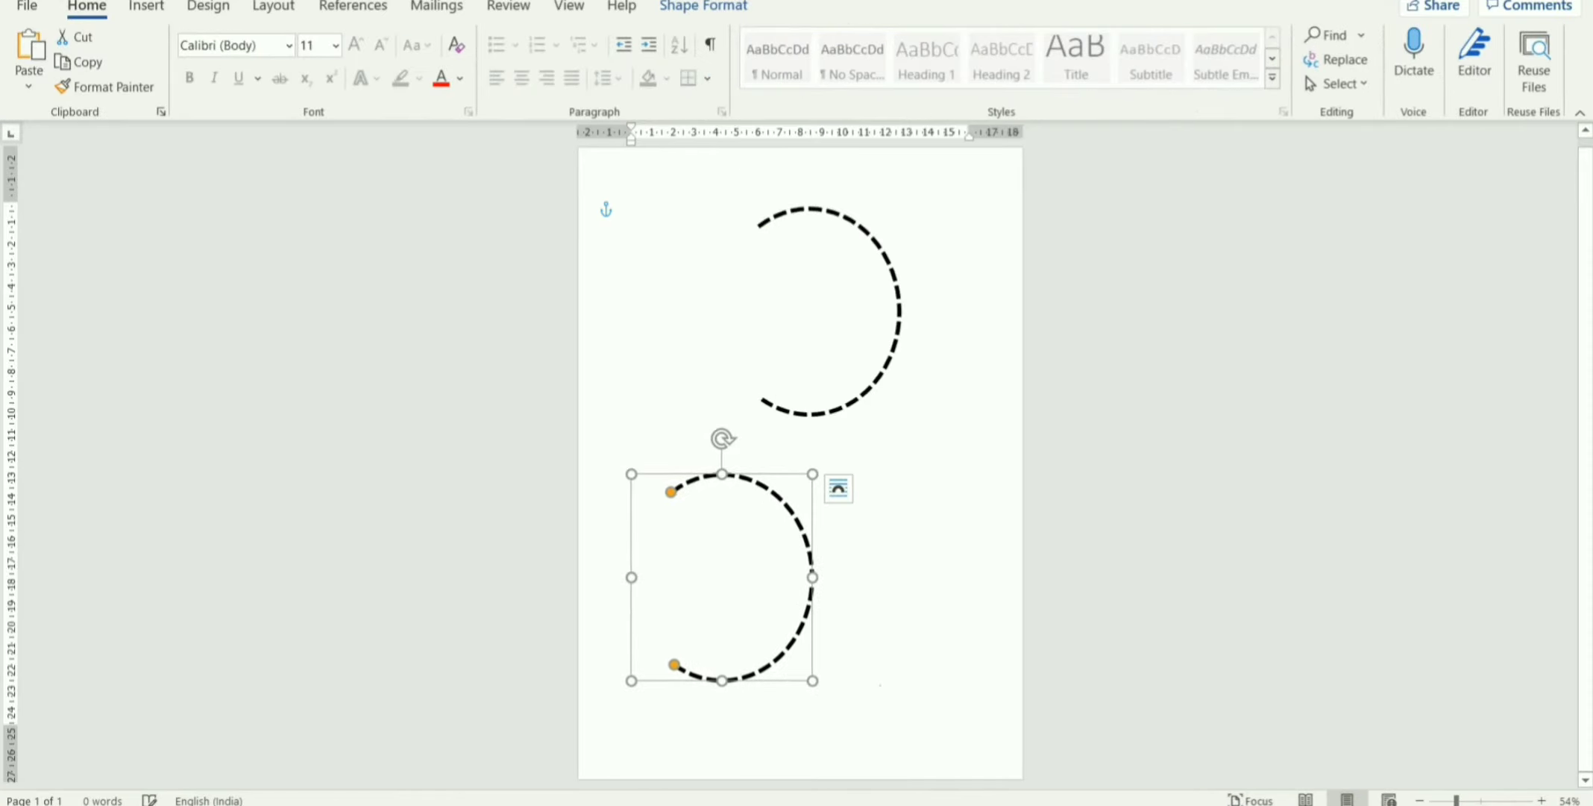
{"action": "key", "text": "Escape"}
{"action": "key", "text": "ctrl+v"}
{"action": "left_click_drag", "start_coordinate": [738, 420], "coordinate": [921, 681]}
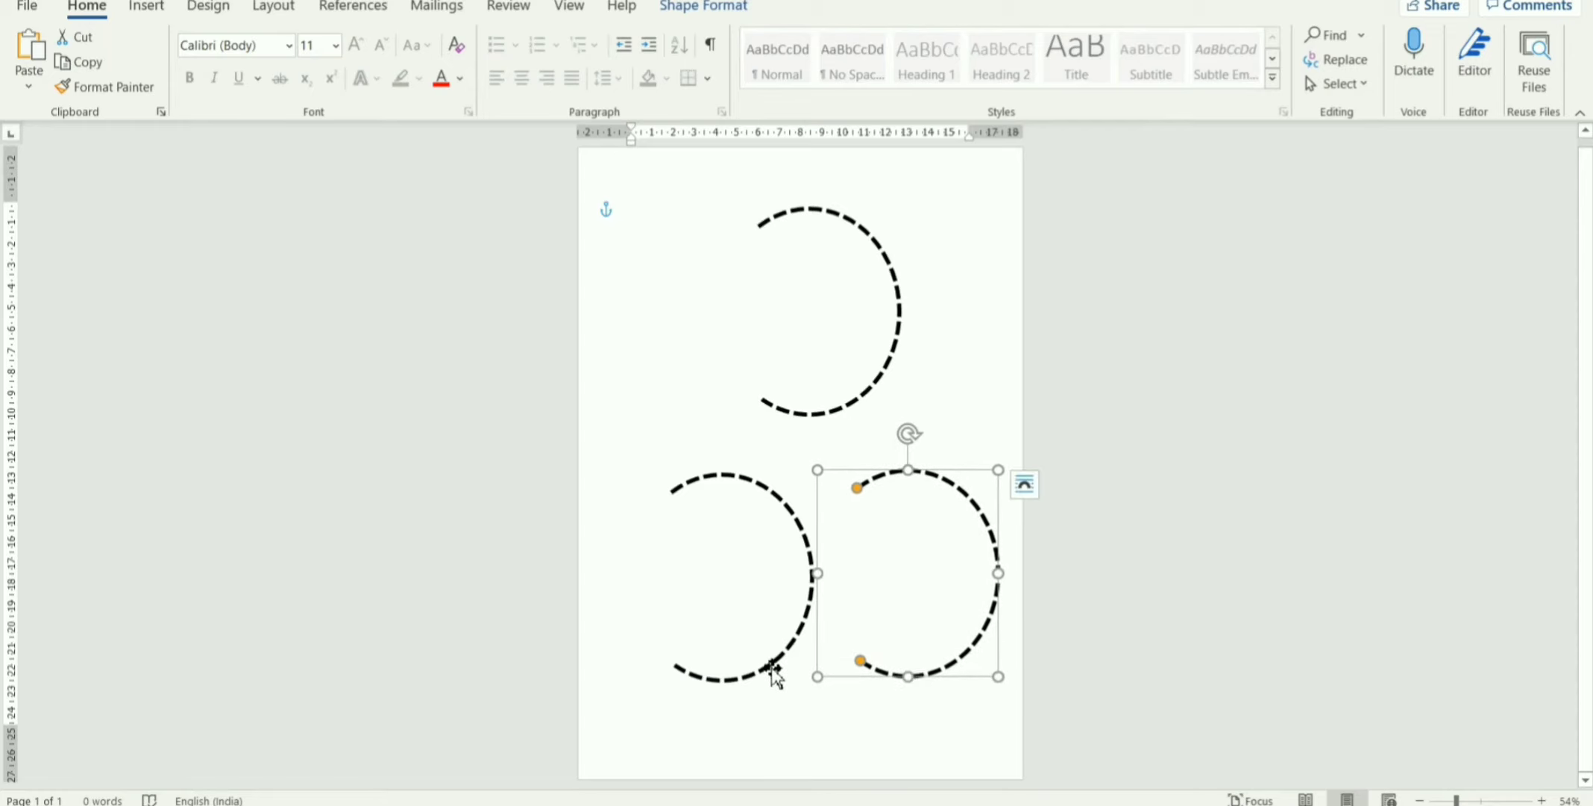
{"action": "left_click_drag", "start_coordinate": [776, 671], "coordinate": [727, 684]}
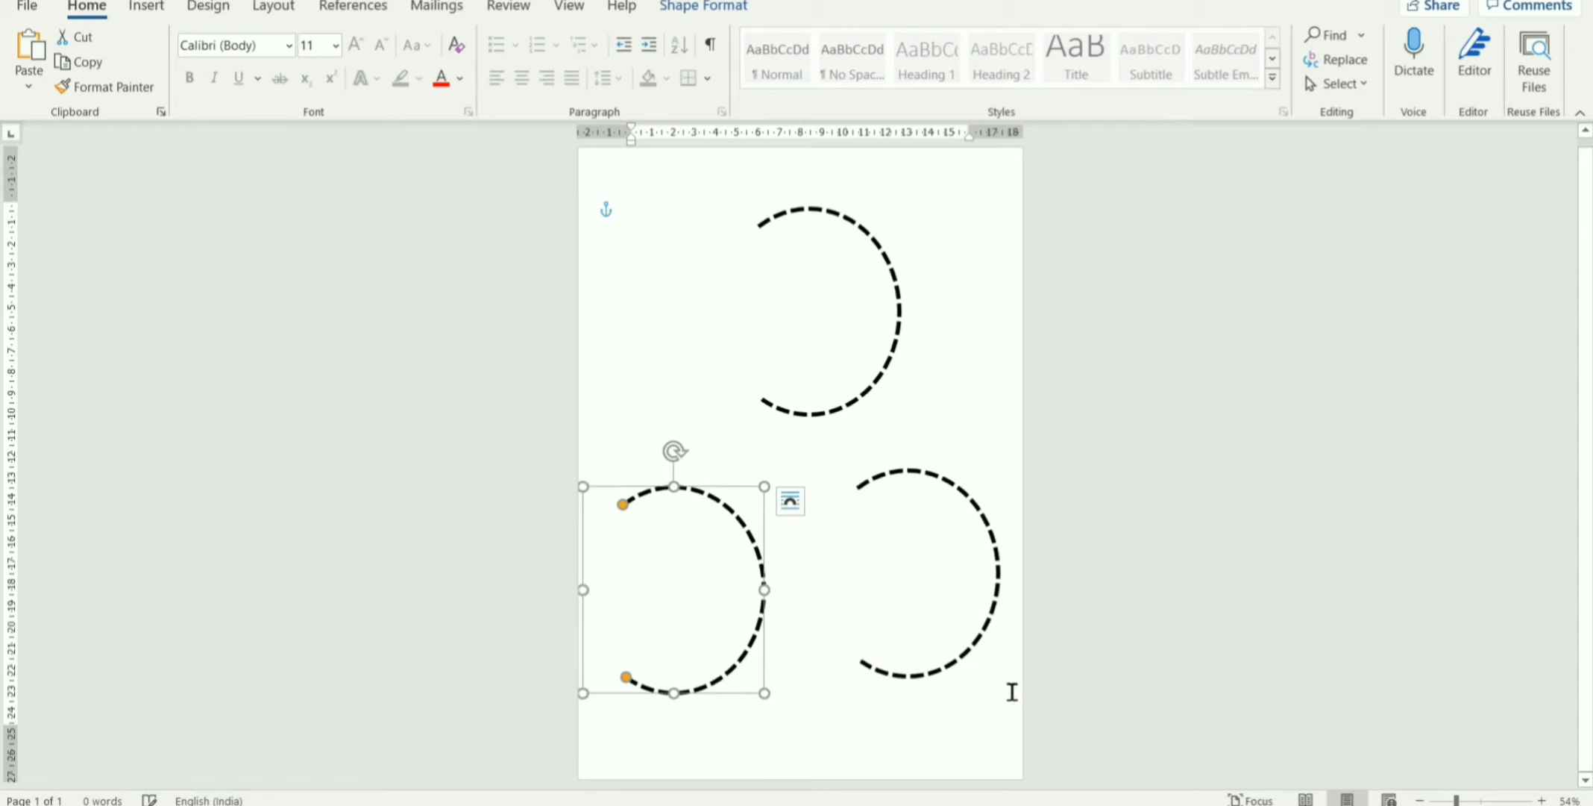
Delete all three dashed arcs to clear the page
{"action": "left_click", "coordinate": [950, 664]}
{"action": "key", "text": "Delete"}
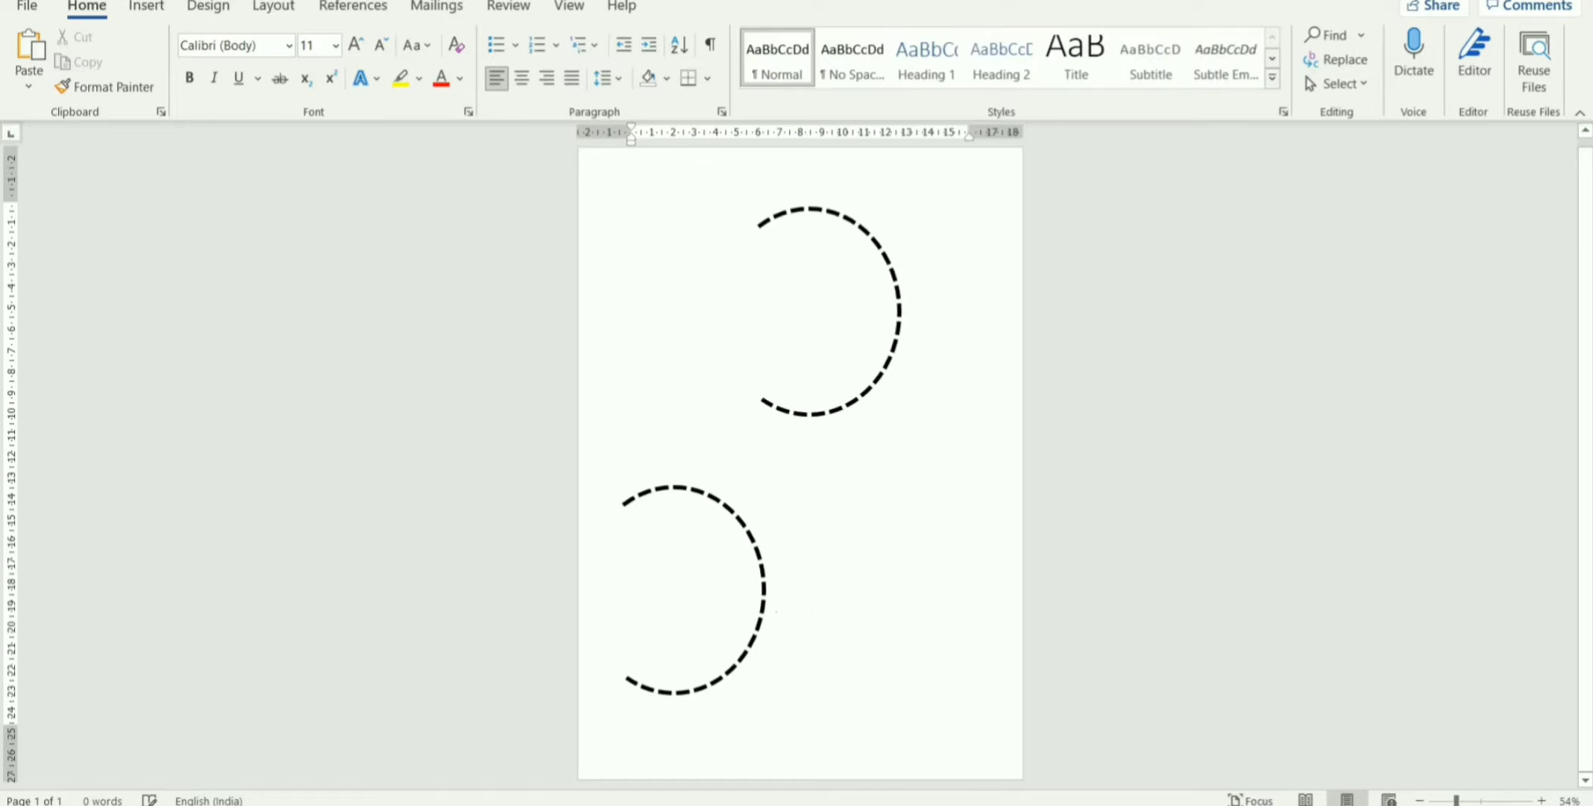
{"action": "left_click", "coordinate": [758, 621]}
{"action": "key", "text": "Delete"}
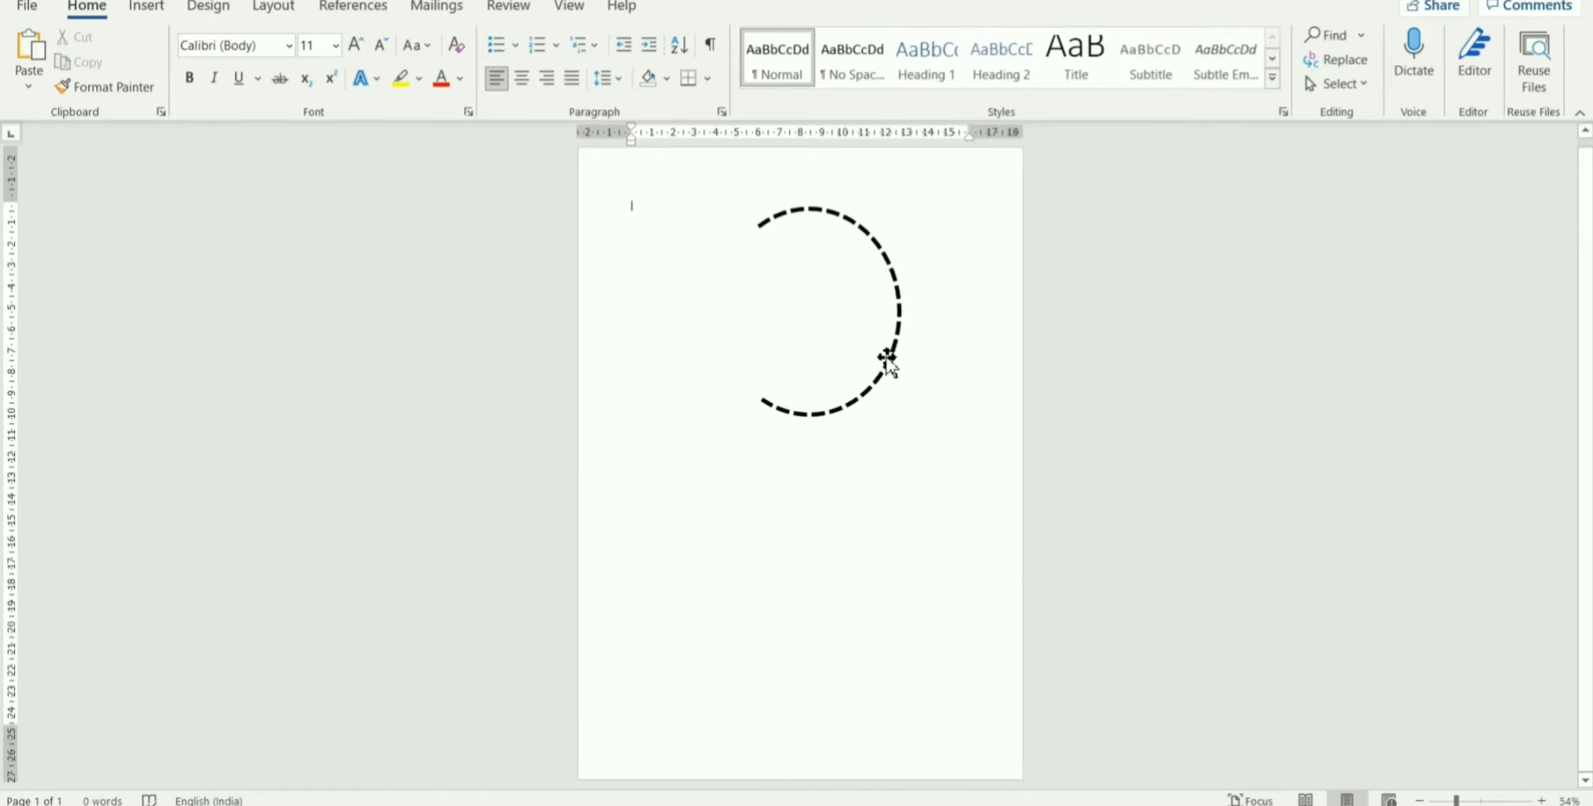
{"action": "left_click", "coordinate": [888, 358]}
{"action": "key", "text": "Delete"}
Draw an oval about 11.8 cm high and 10.7 cm wide in the upper middle of the page and remove its fill
{"action": "left_click", "coordinate": [161, 10]}
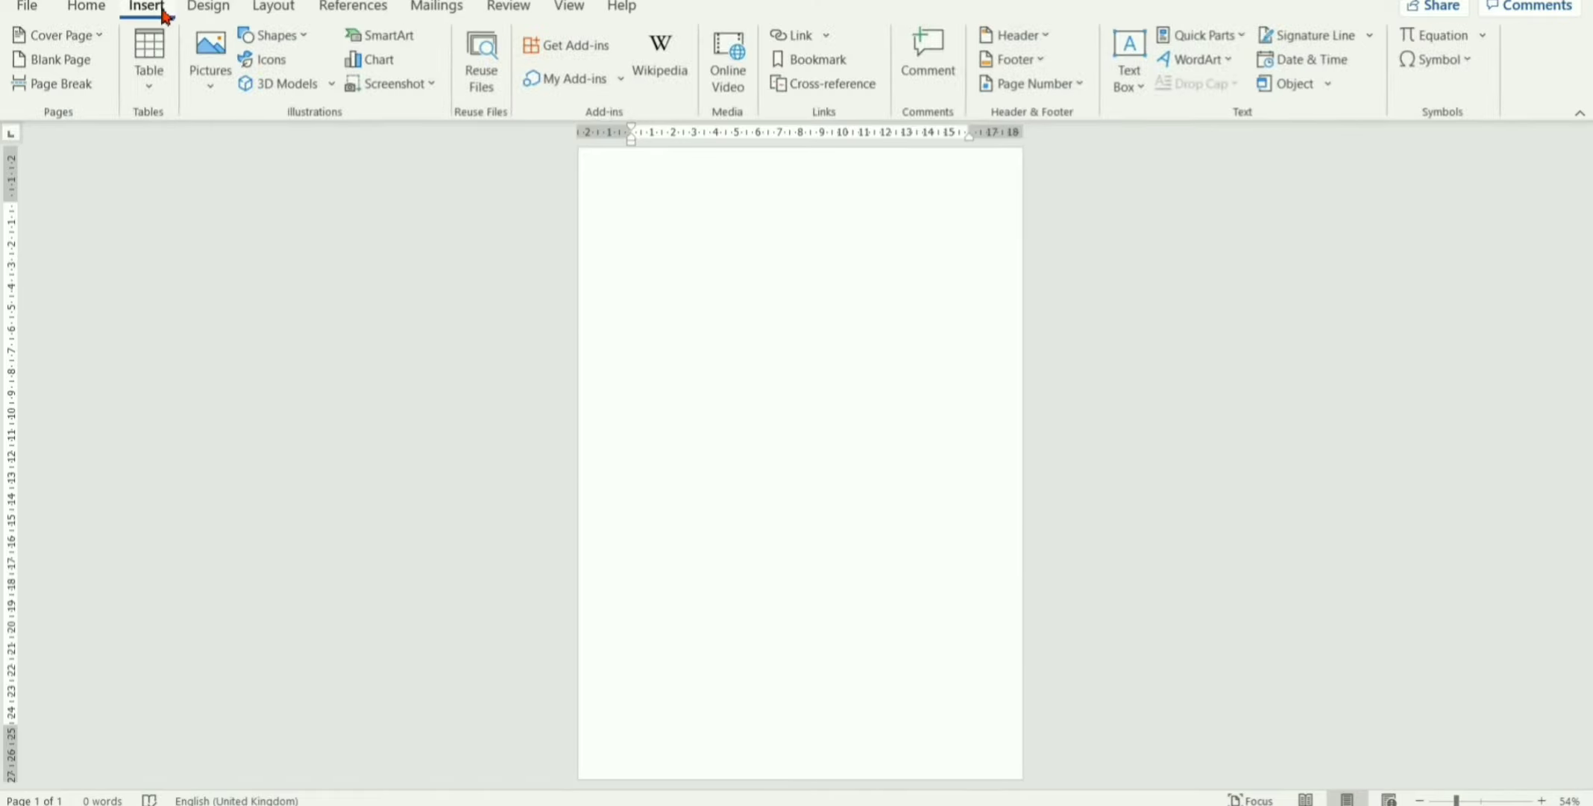
{"action": "left_click", "coordinate": [272, 35]}
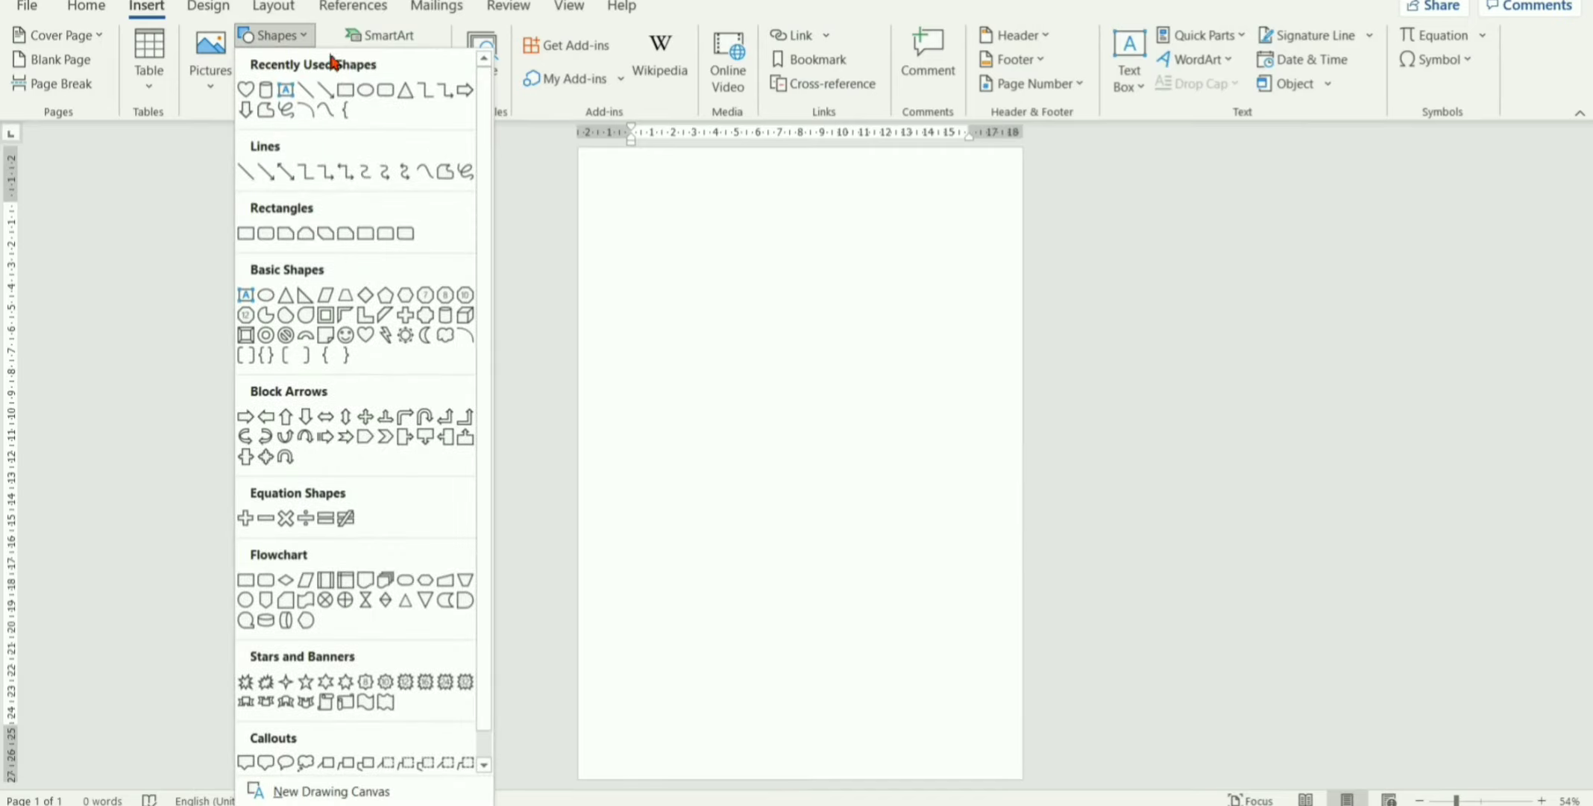
{"action": "left_click", "coordinate": [365, 90]}
{"action": "left_click_drag", "start_coordinate": [686, 229], "coordinate": [914, 480]}
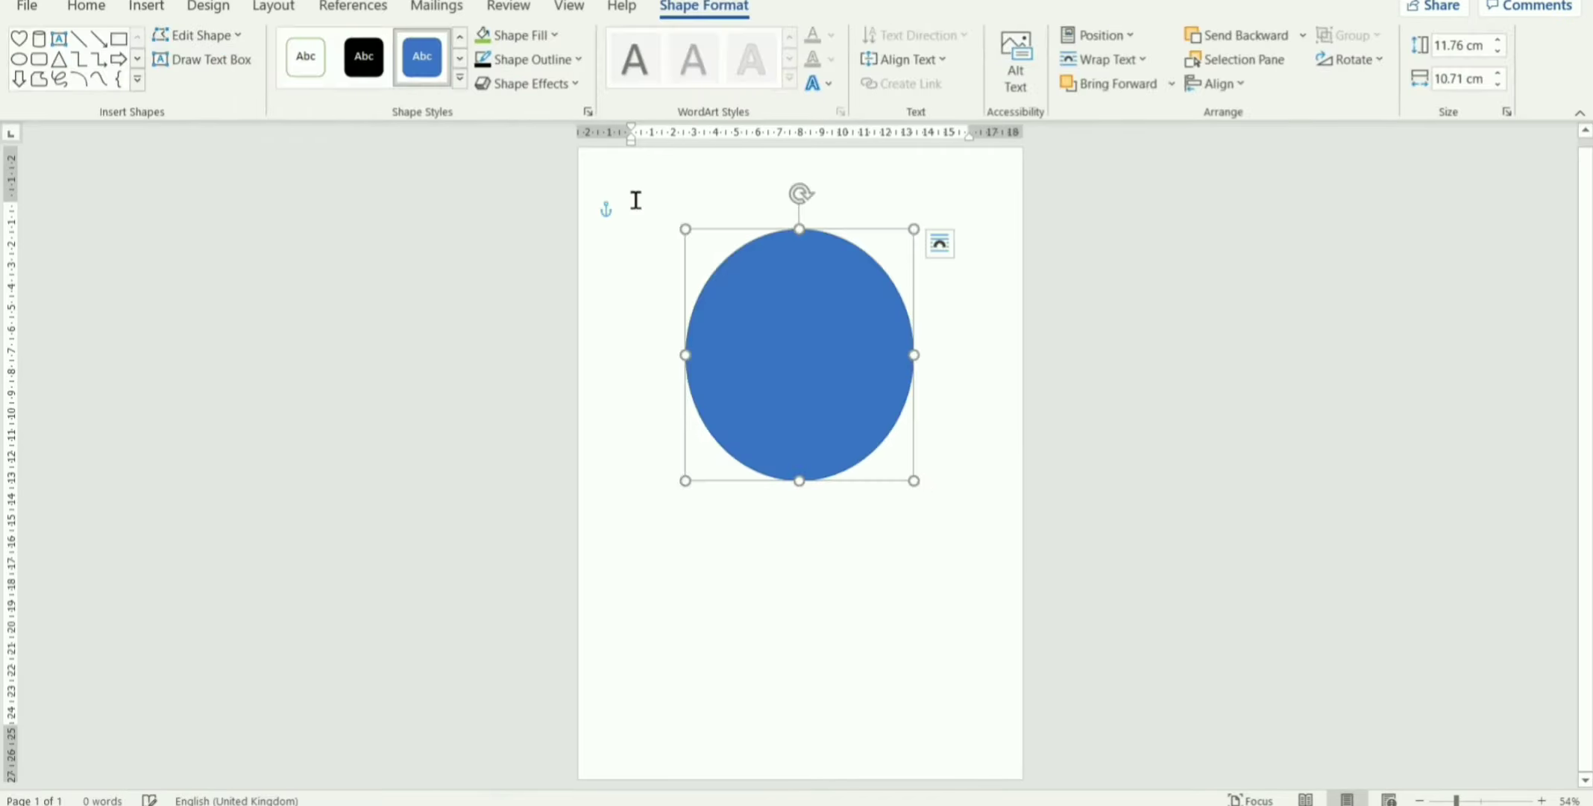
{"action": "left_click", "coordinate": [517, 41]}
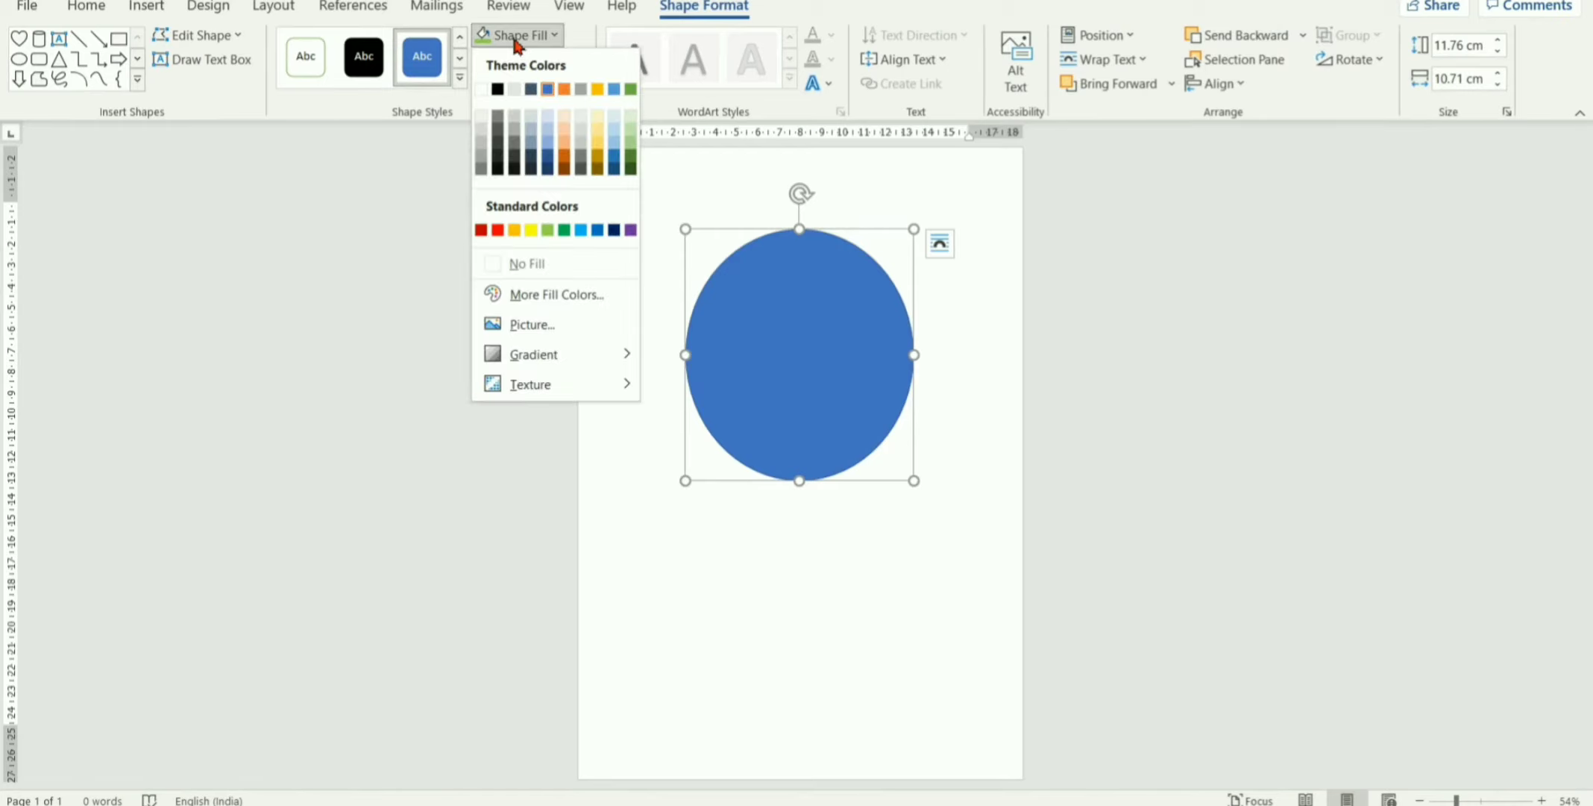
{"action": "left_click", "coordinate": [550, 266]}
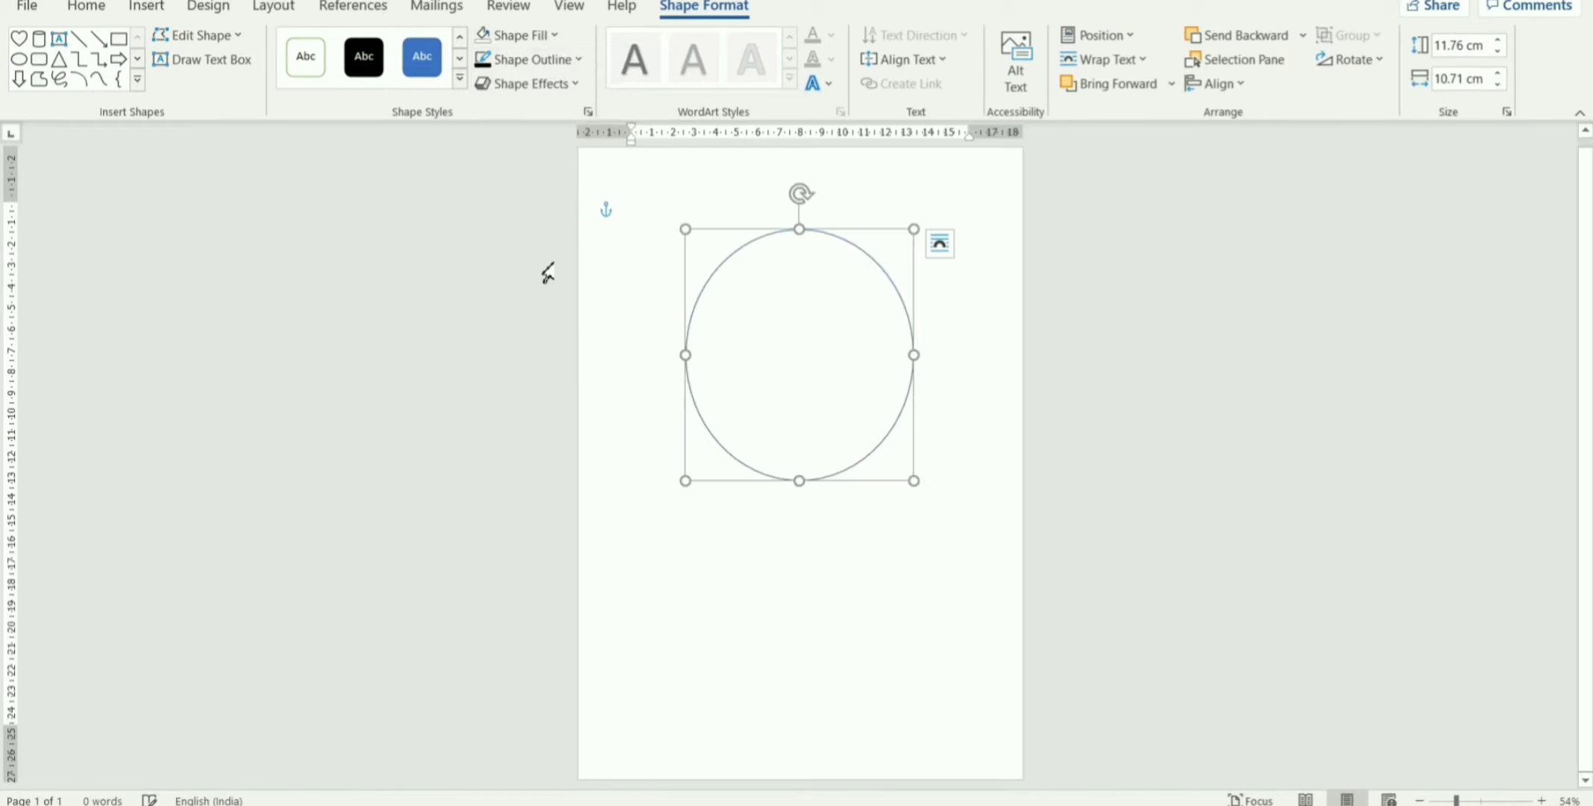
Format the oval's outline as a black dashed line with a 6 pt weight
{"action": "left_click", "coordinate": [515, 62]}
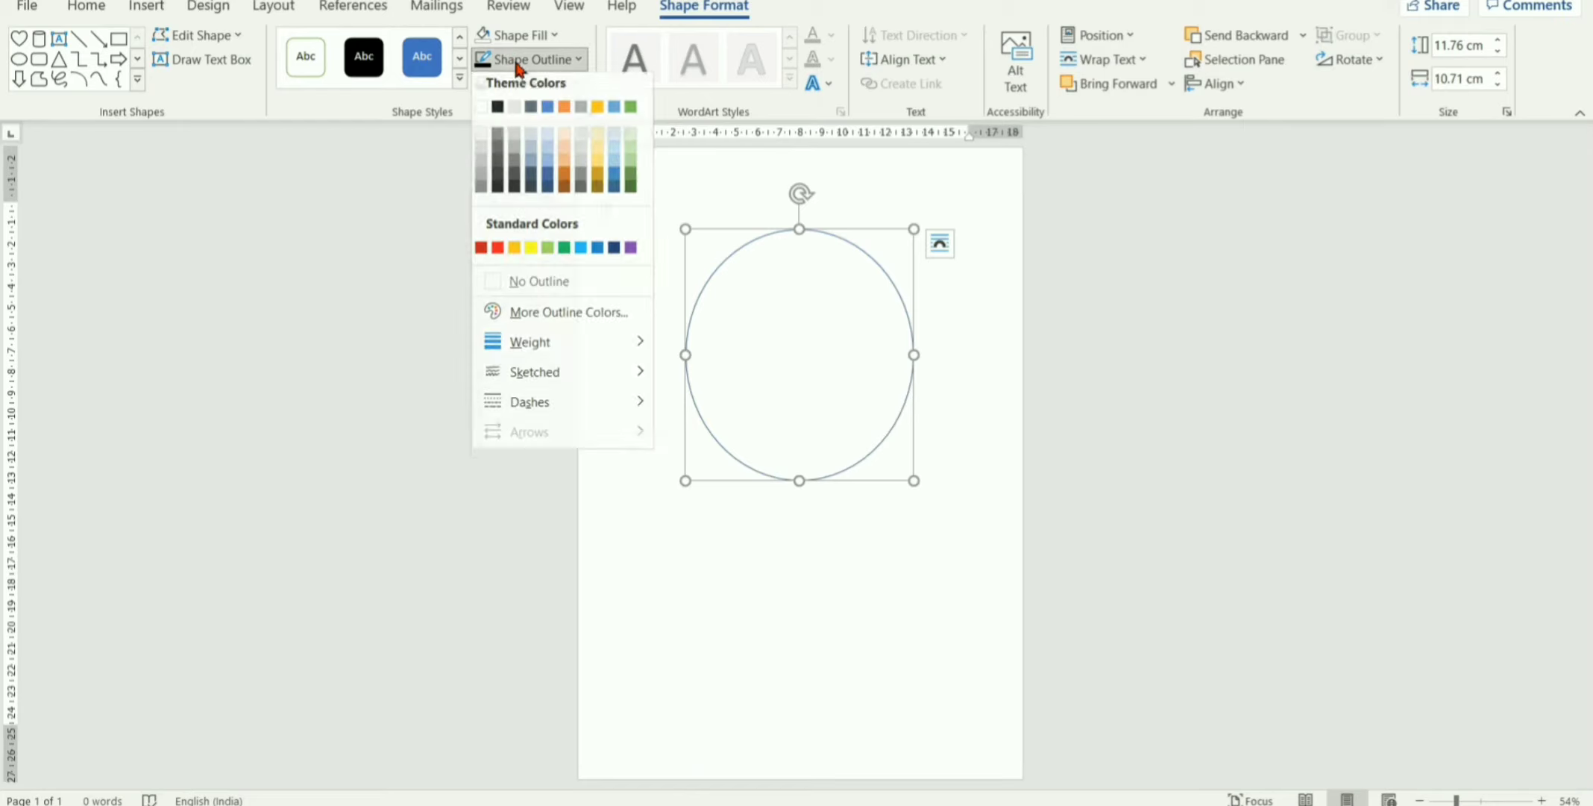
{"action": "left_click", "coordinate": [497, 114]}
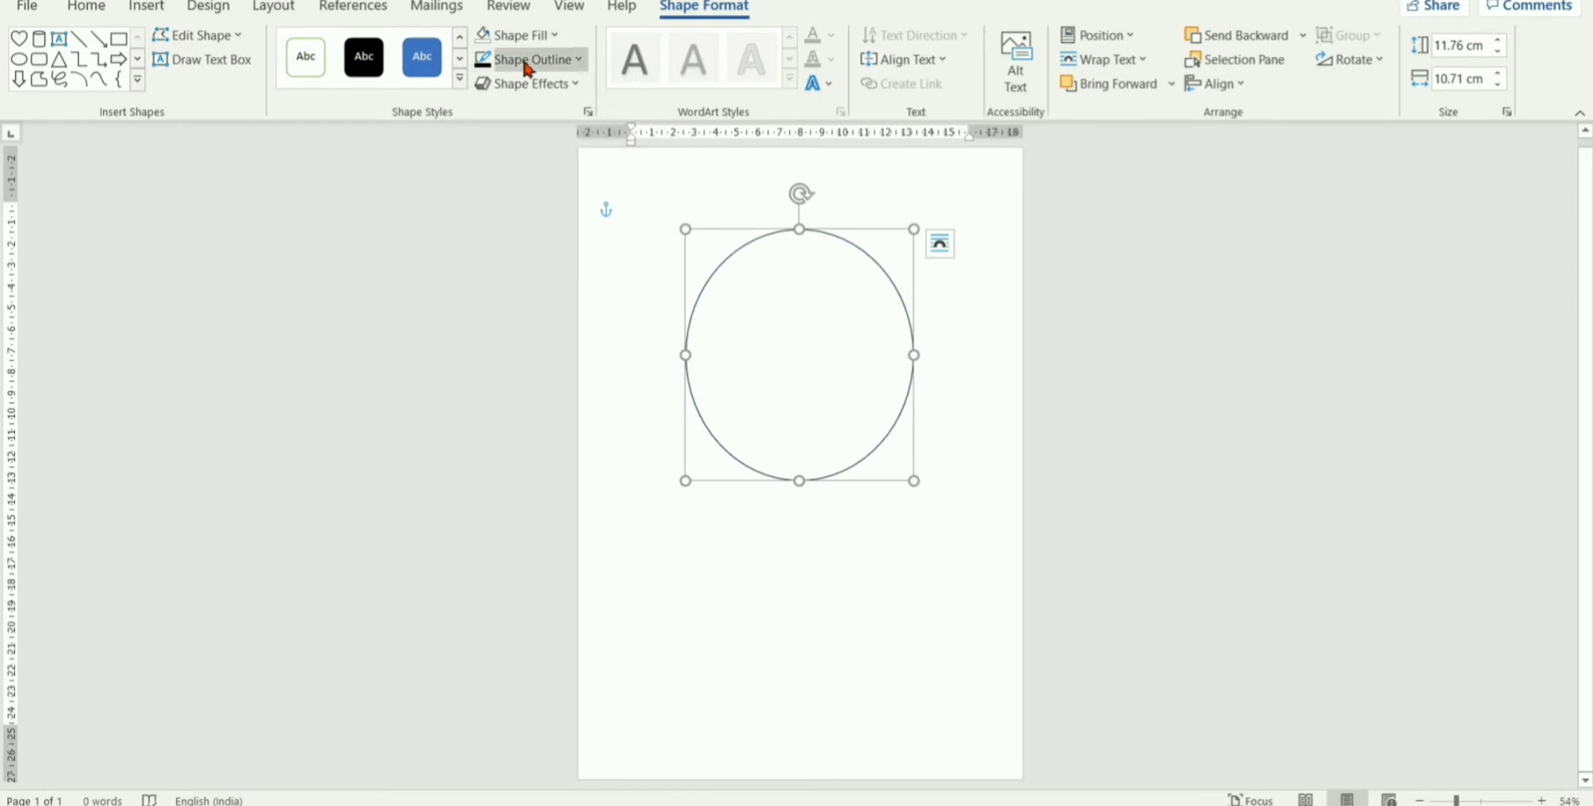
{"action": "left_click", "coordinate": [524, 63]}
{"action": "mouse_move", "coordinate": [540, 356]}
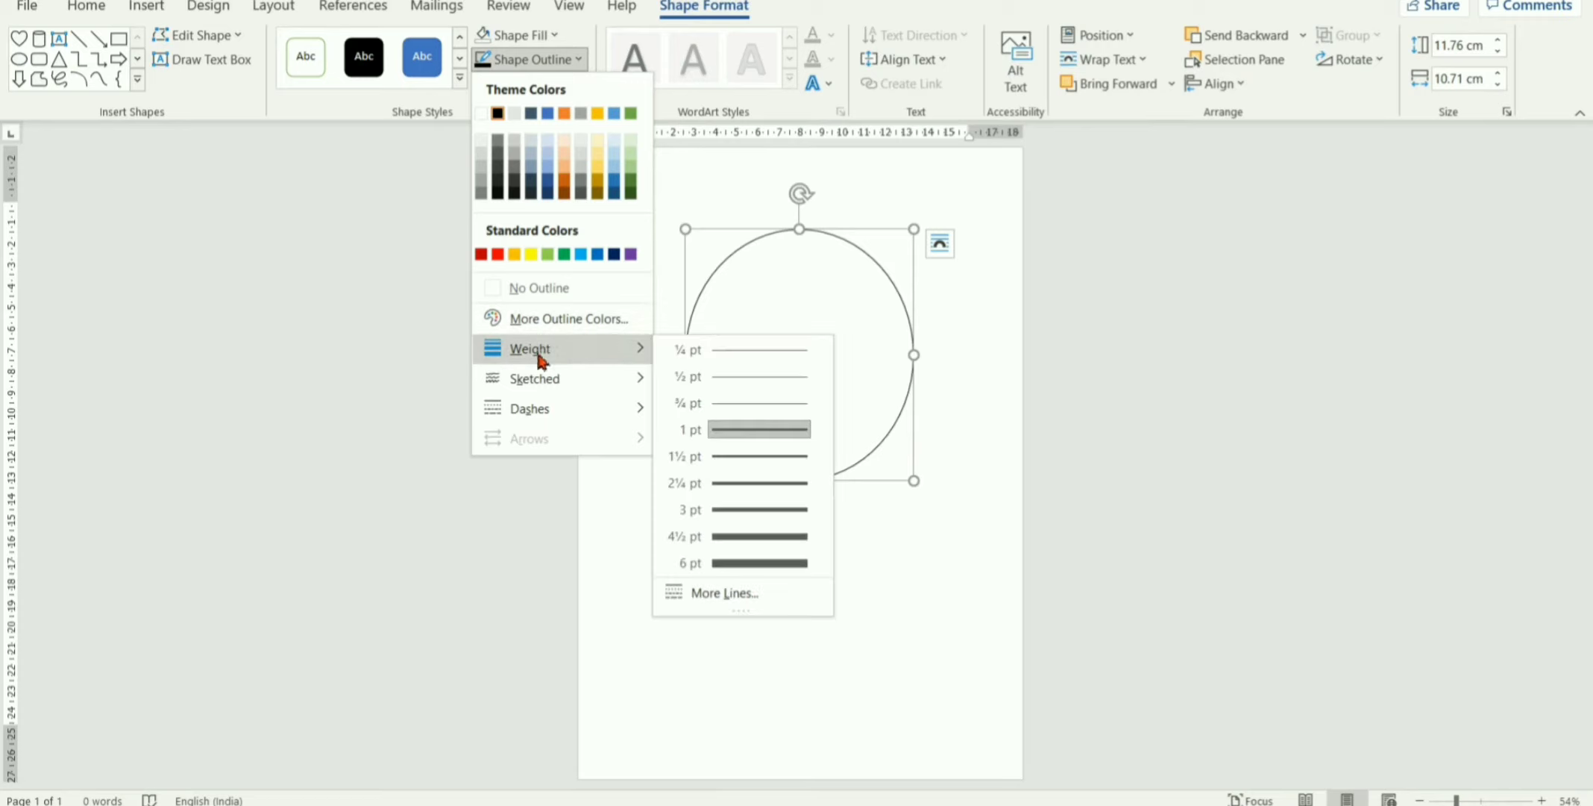
{"action": "left_click", "coordinate": [744, 563]}
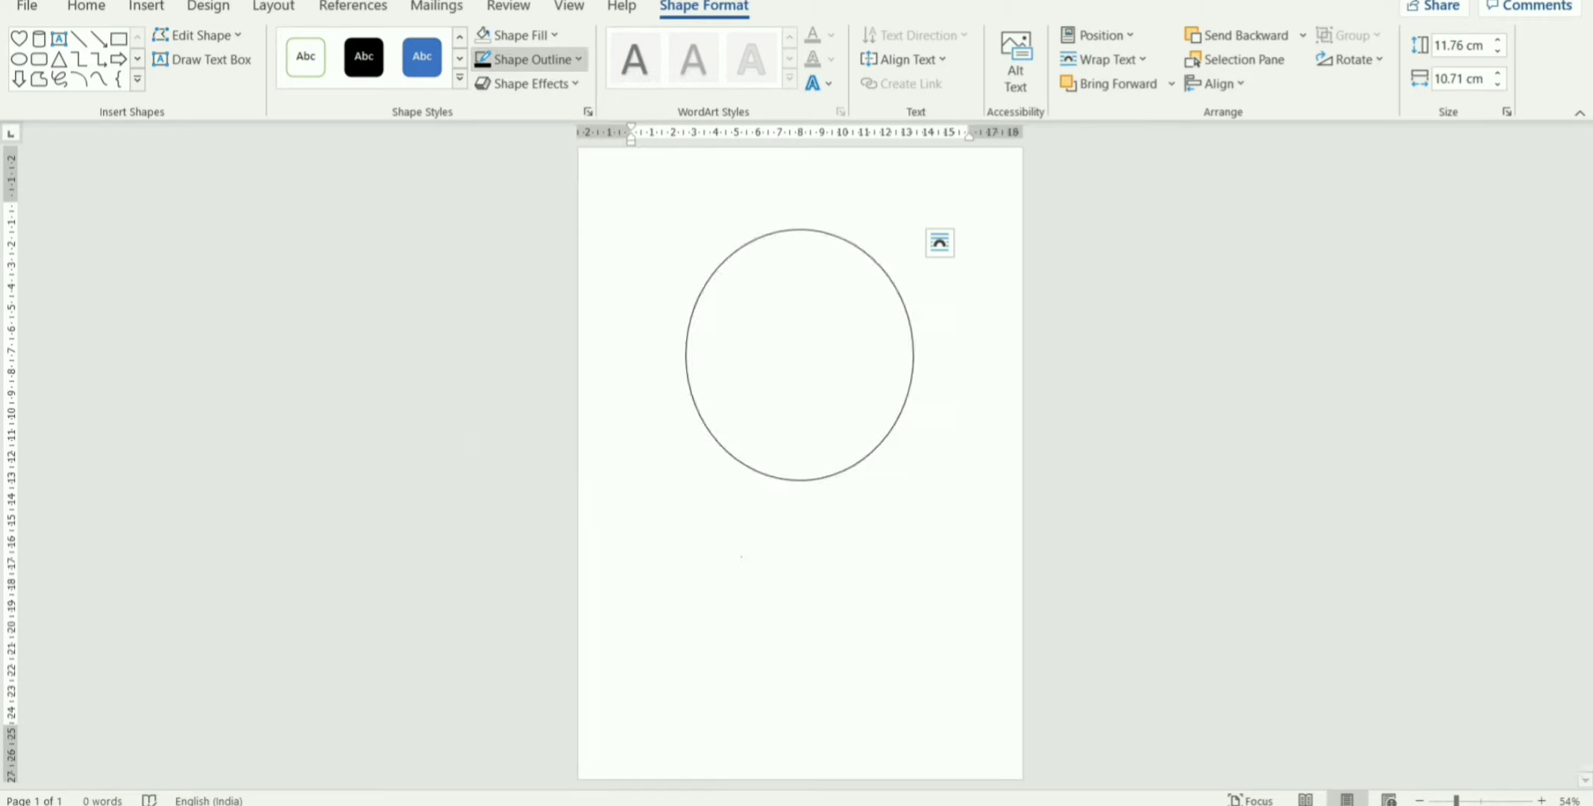
{"action": "left_click", "coordinate": [520, 66]}
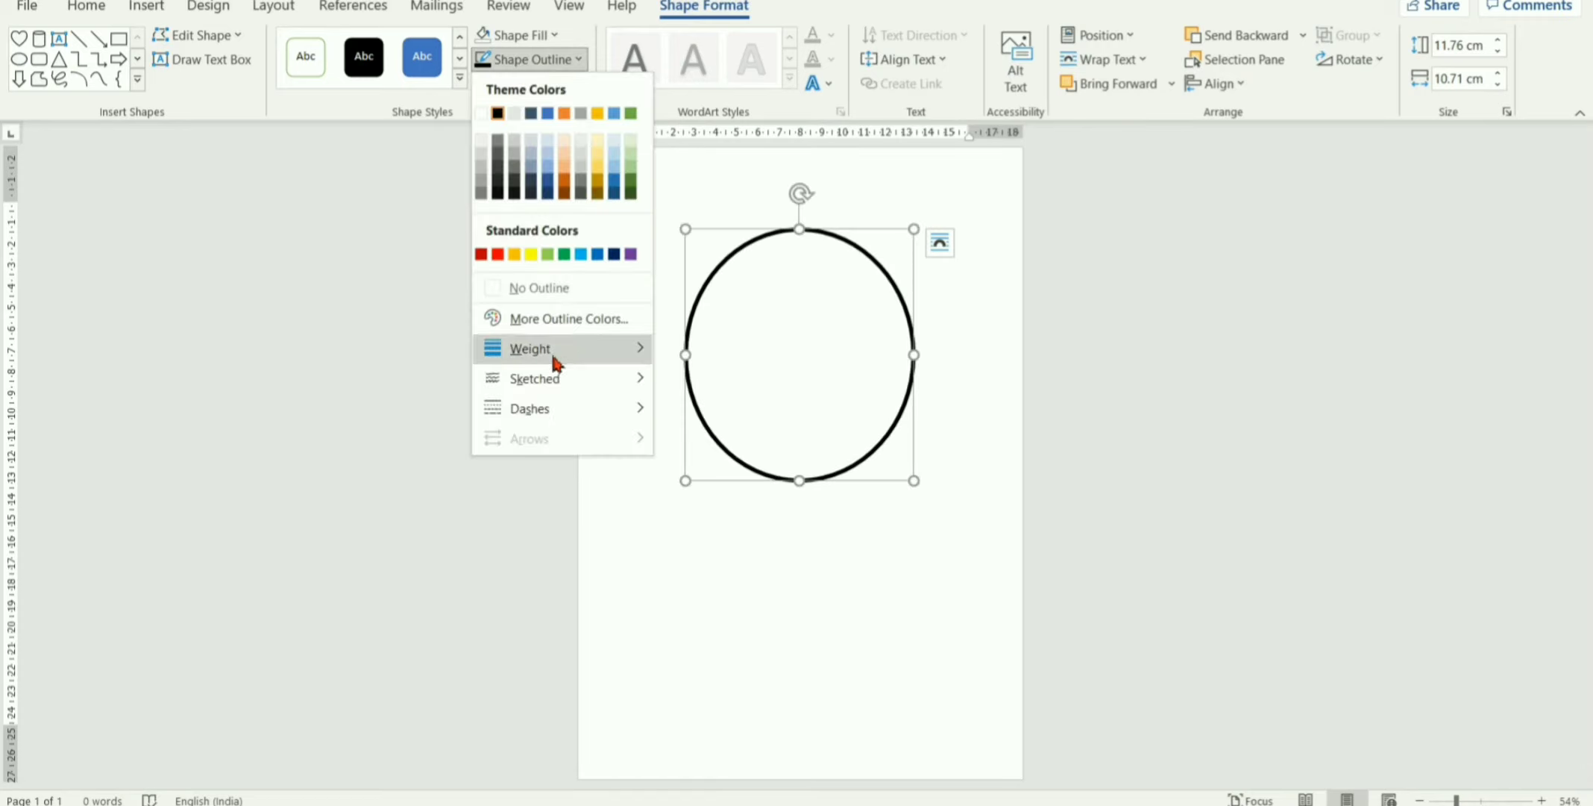
{"action": "mouse_move", "coordinate": [544, 412]}
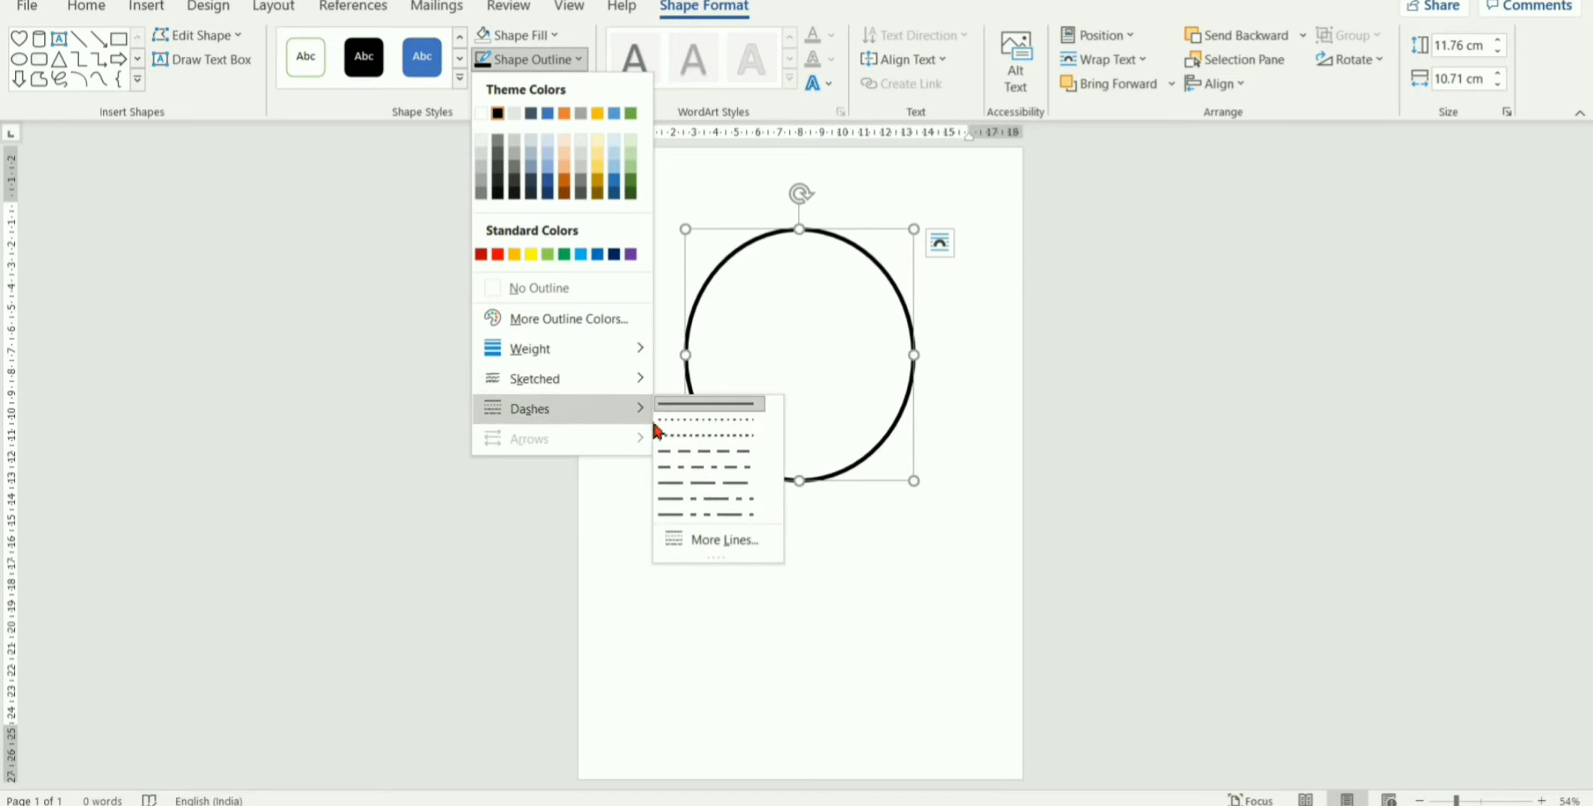
{"action": "left_click", "coordinate": [685, 451]}
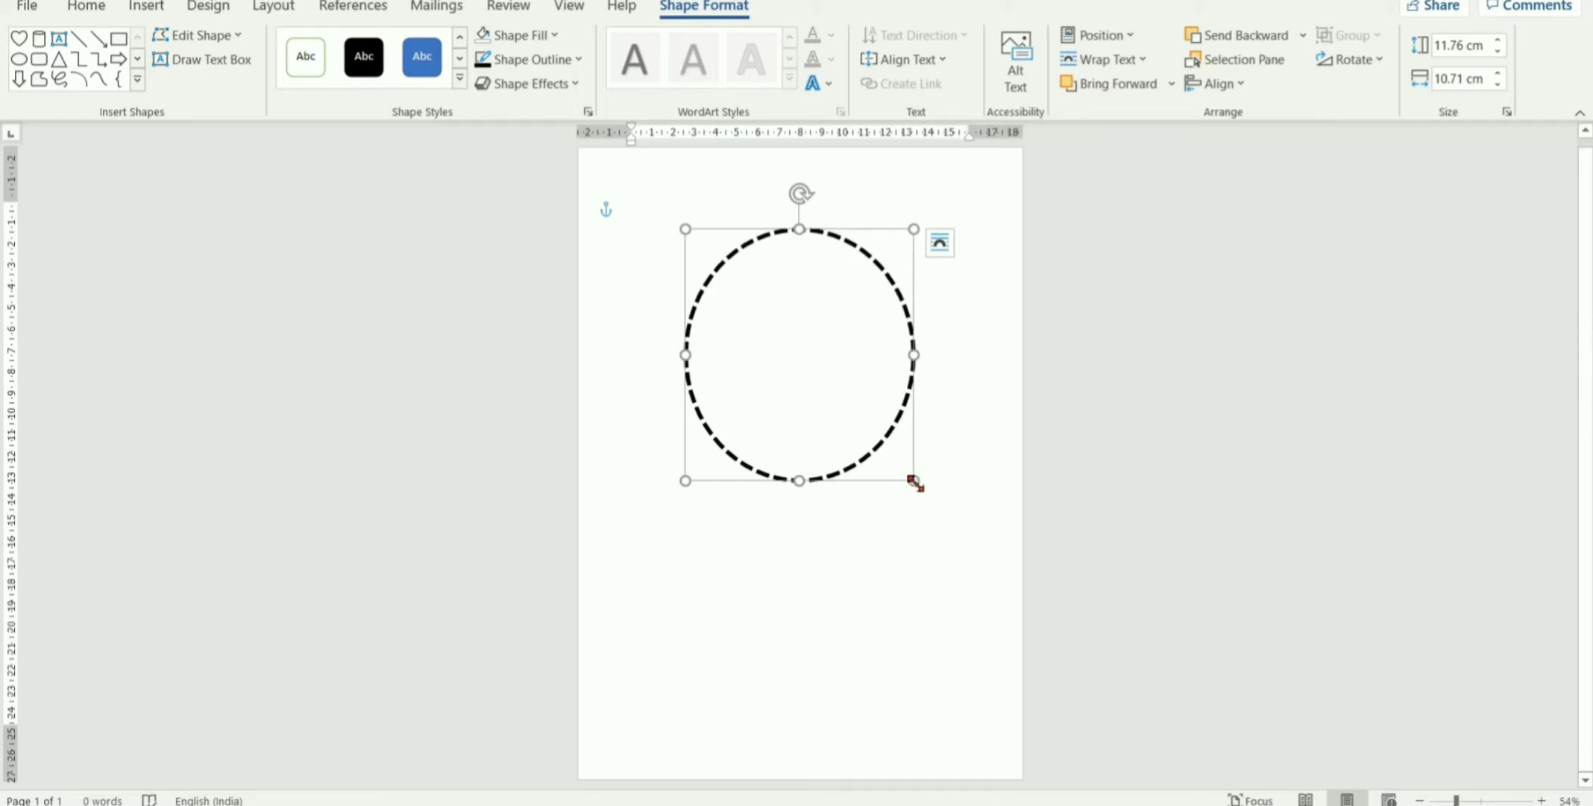
Shrink the dashed oval to a circle about 5.3 cm across and place a copy to its lower right
{"action": "left_click_drag", "start_coordinate": [915, 479], "coordinate": [799, 341]}
{"action": "left_click", "coordinate": [784, 345]}
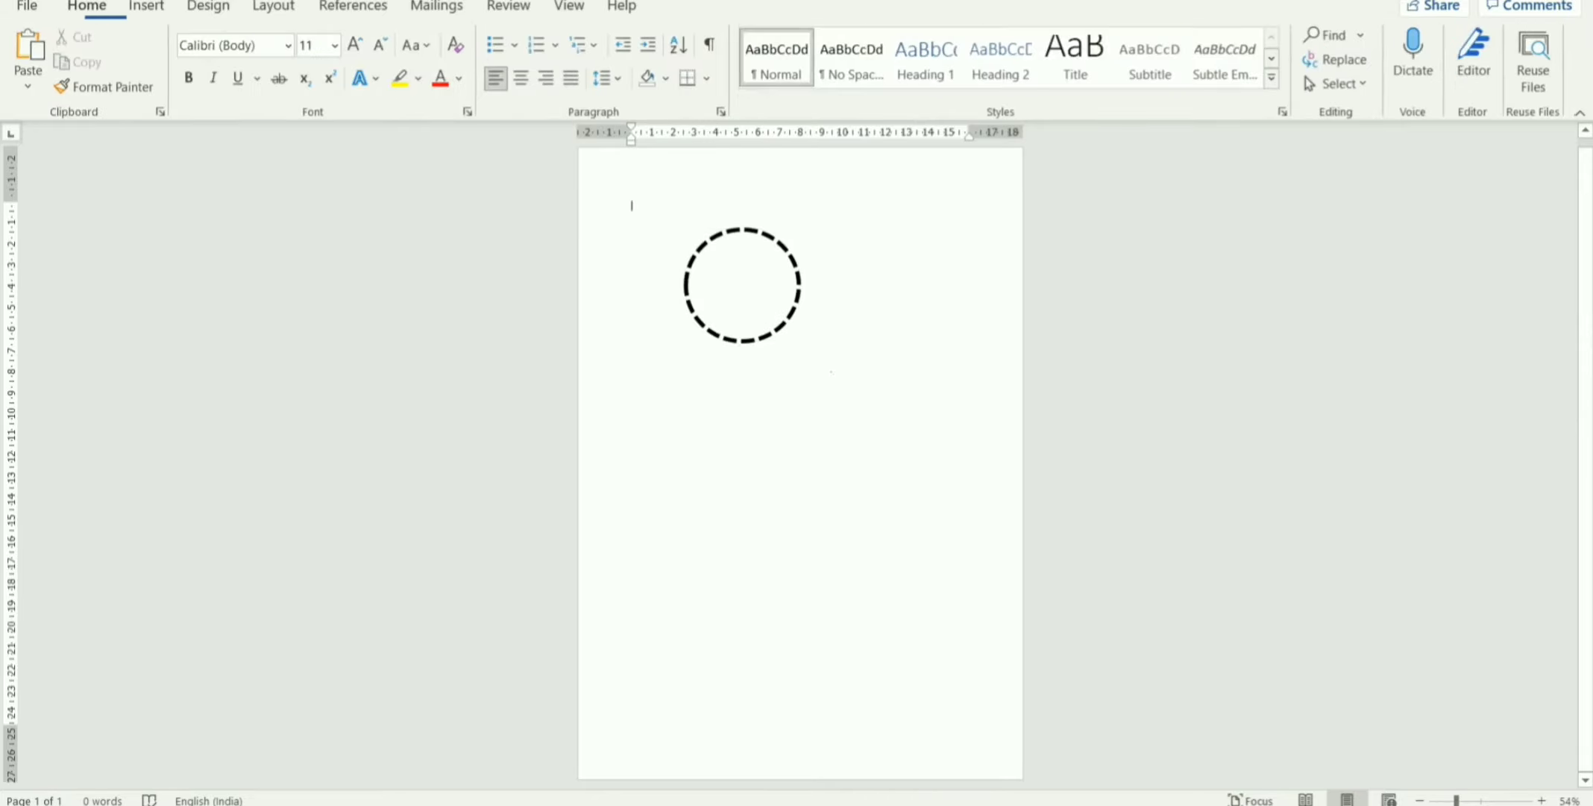
{"action": "left_click", "coordinate": [776, 340]}
{"action": "key", "text": "ctrl+c"}
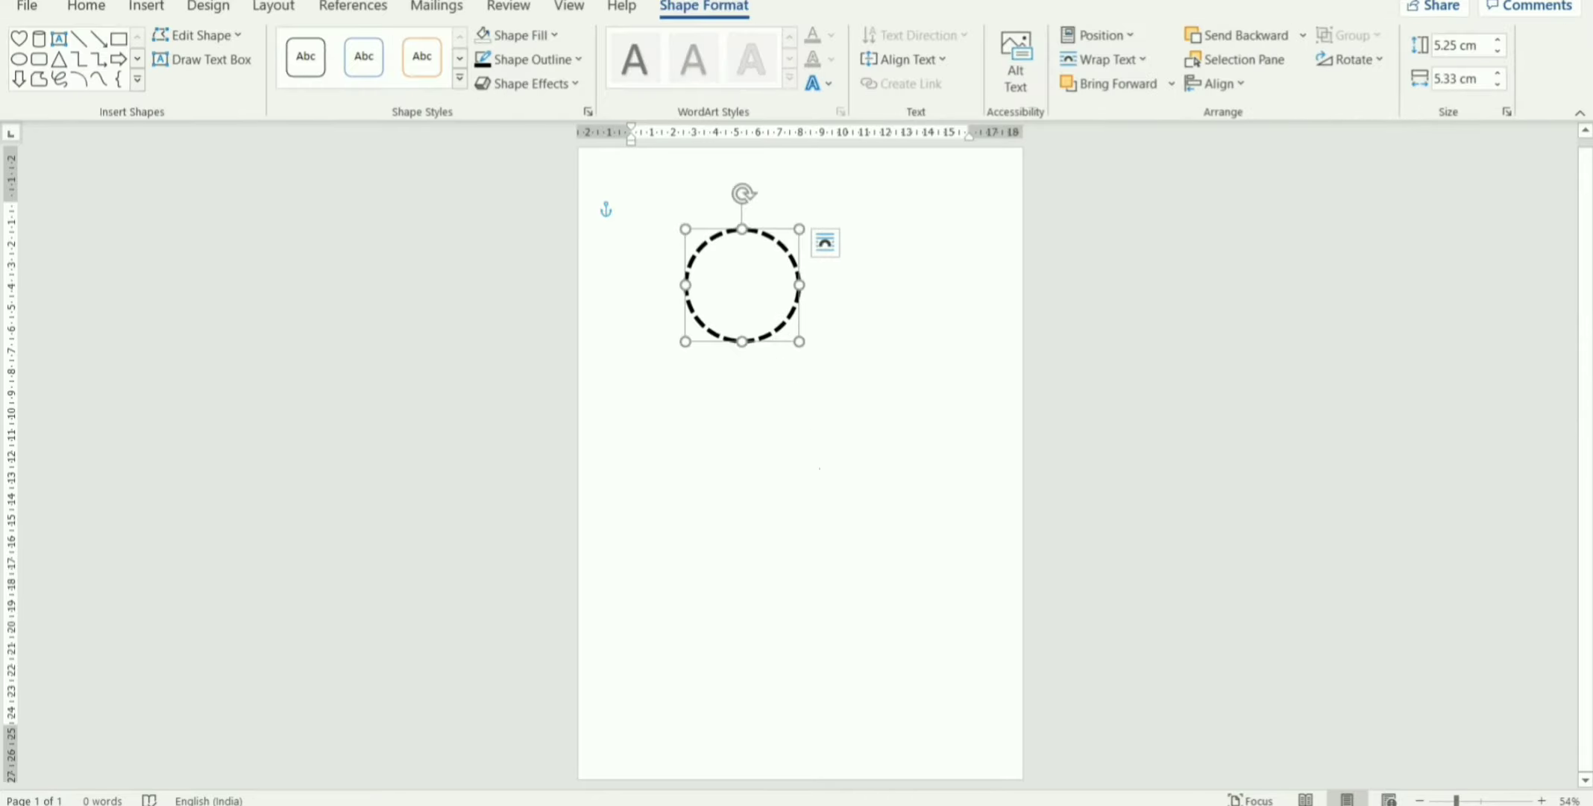
{"action": "left_click", "coordinate": [822, 475]}
{"action": "key", "text": "ctrl+v"}
{"action": "left_click_drag", "start_coordinate": [660, 314], "coordinate": [856, 444]}
Paste two more dashed circles and place them at the middle left and lower right of the page
{"action": "key", "text": "ctrl+v"}
{"action": "left_click_drag", "start_coordinate": [670, 319], "coordinate": [676, 566]}
{"action": "left_click", "coordinate": [895, 674]}
{"action": "key", "text": "ctrl+v"}
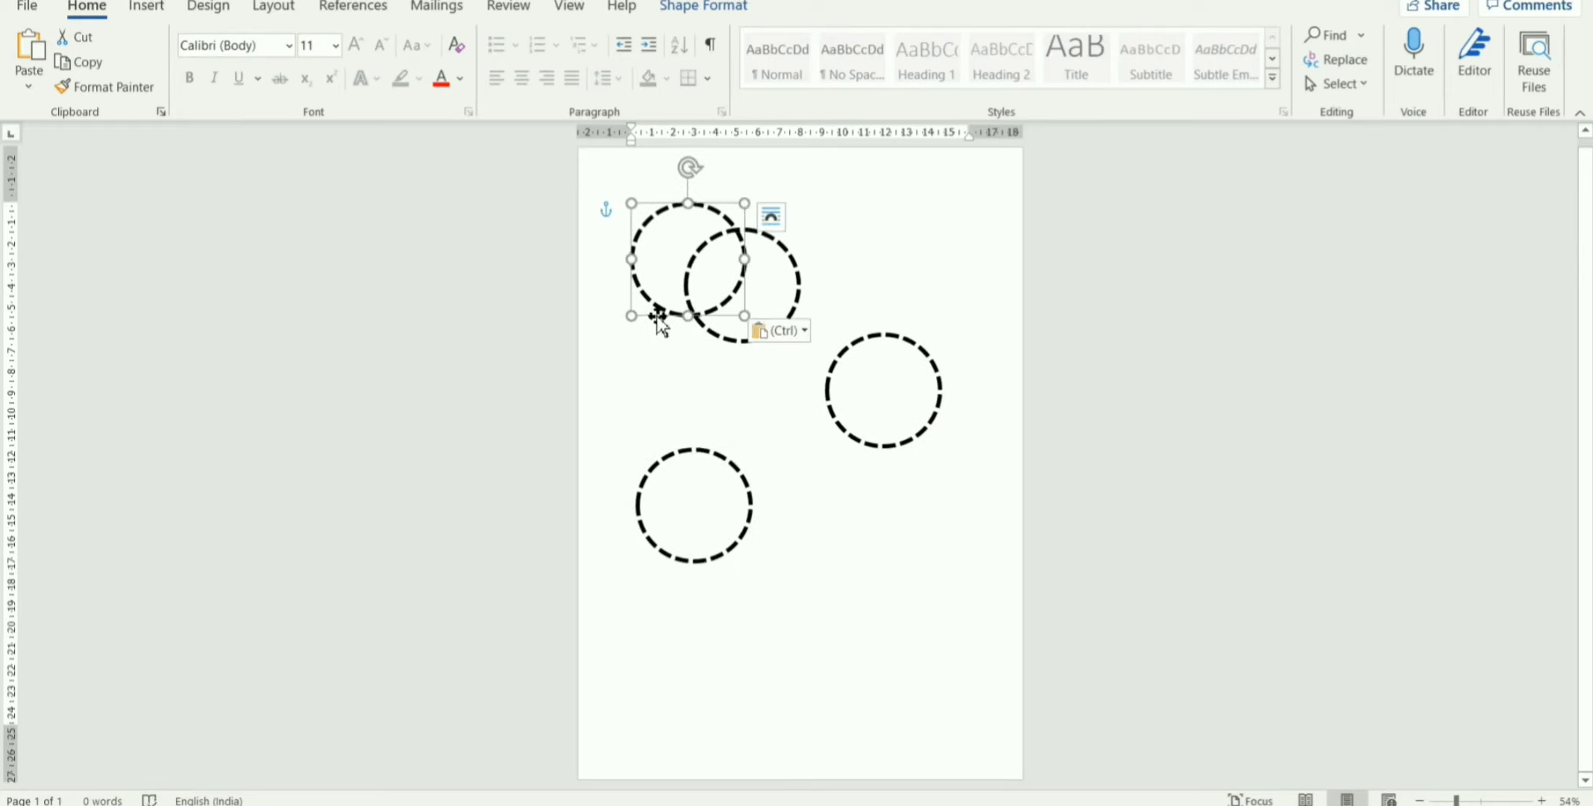
{"action": "left_click_drag", "start_coordinate": [657, 313], "coordinate": [865, 619]}
{"action": "left_click", "coordinate": [891, 625]}
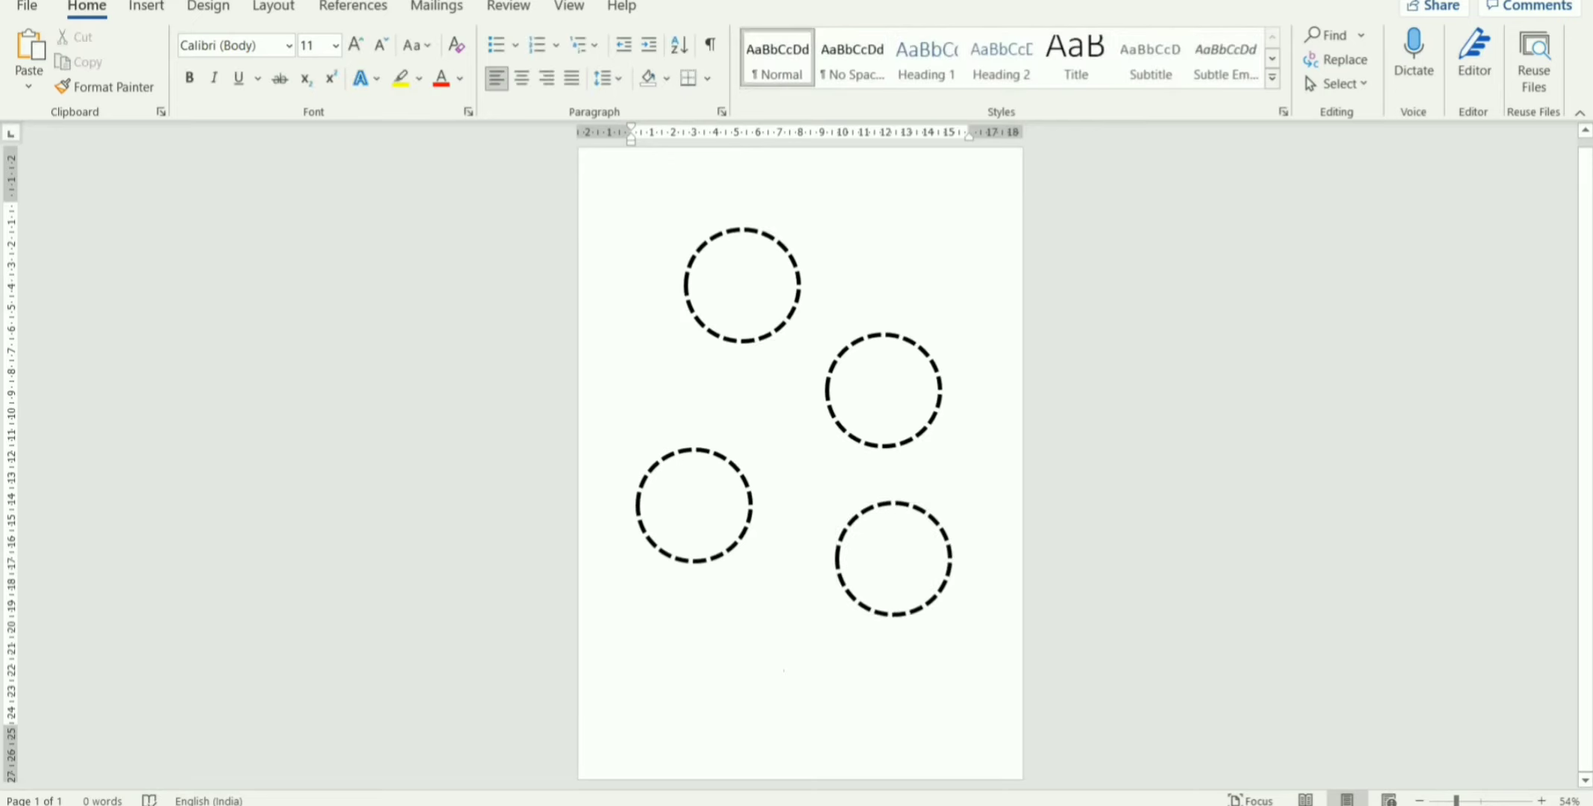
Delete all four dashed circles to clear the page
{"action": "left_click", "coordinate": [917, 618]}
{"action": "key", "text": "Delete"}
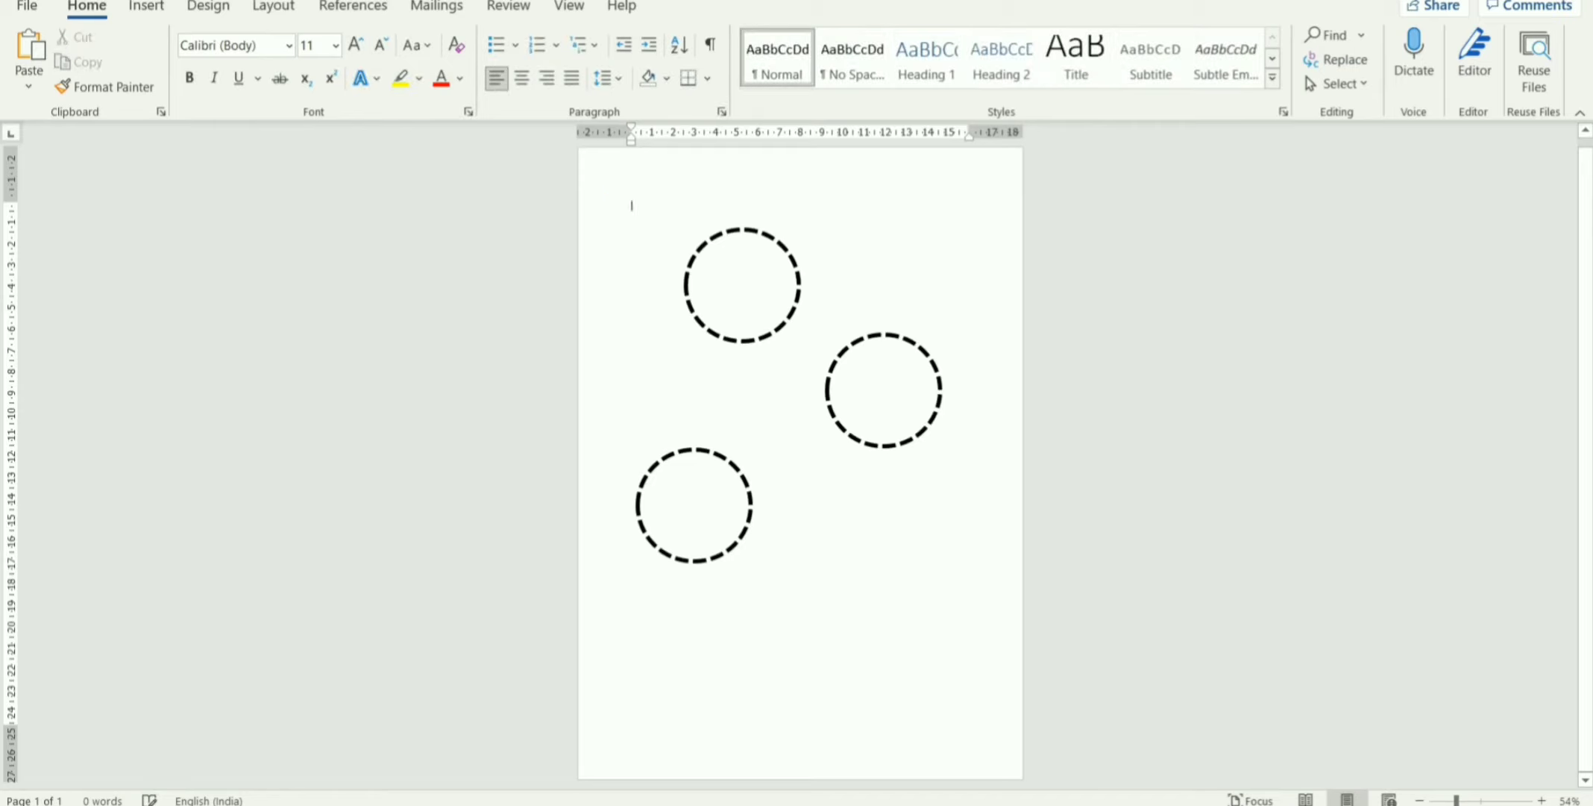
{"action": "left_click", "coordinate": [925, 436]}
{"action": "key", "text": "Delete"}
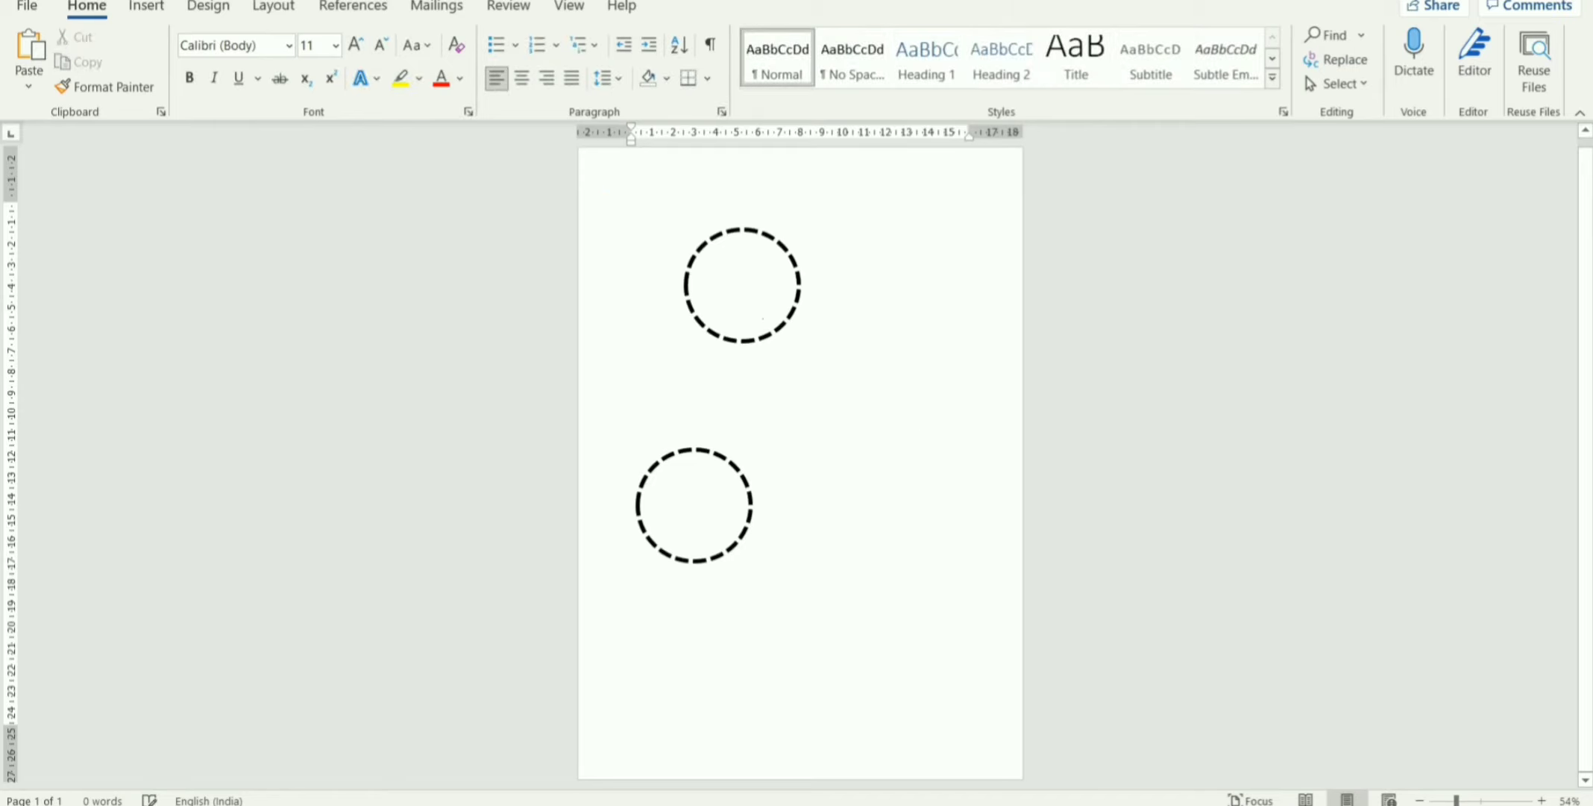
{"action": "left_click", "coordinate": [781, 339]}
{"action": "key", "text": "Delete"}
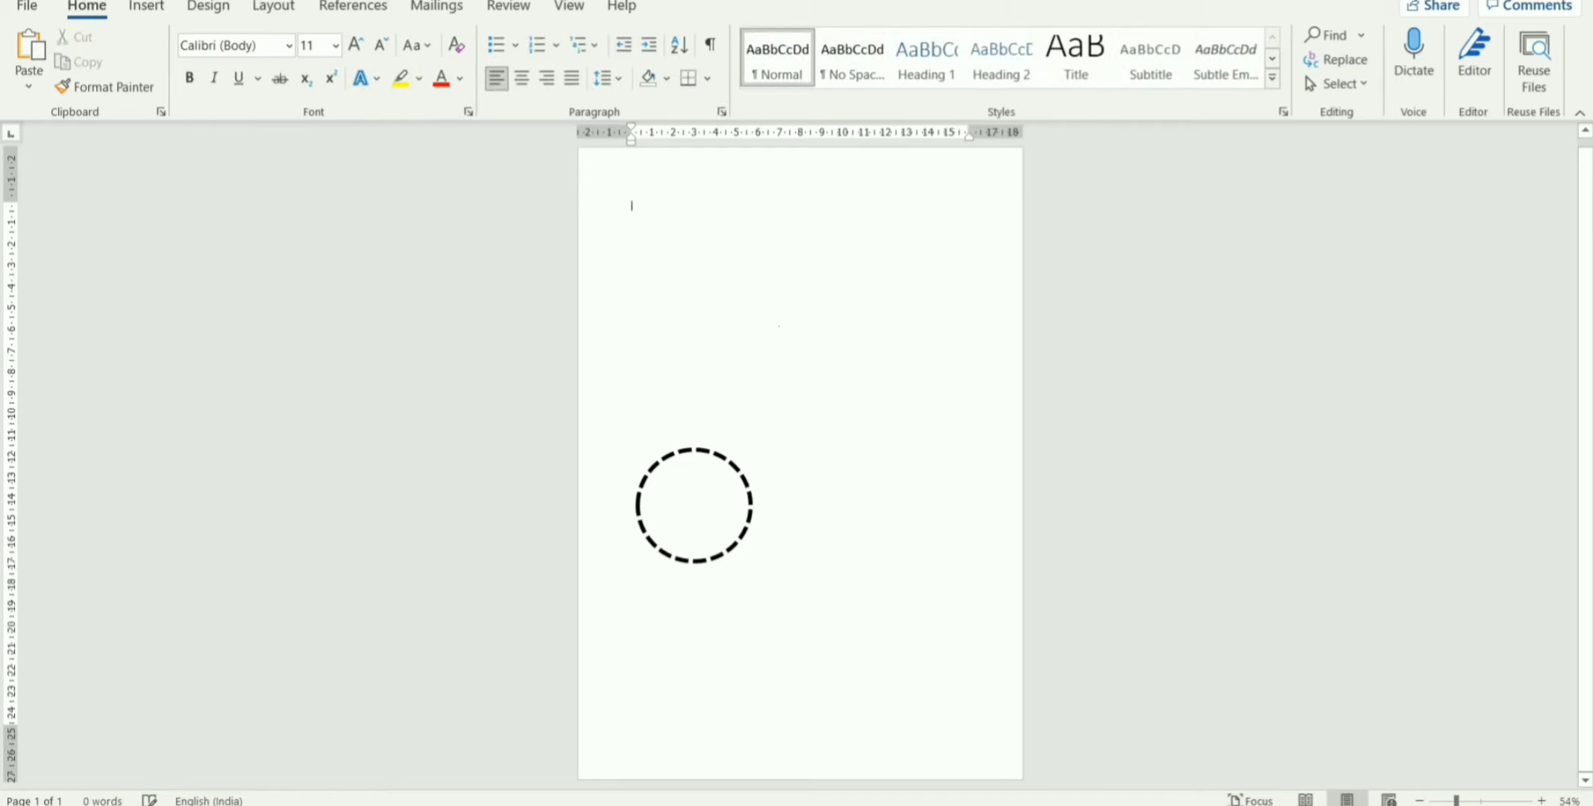
{"action": "left_click", "coordinate": [751, 505]}
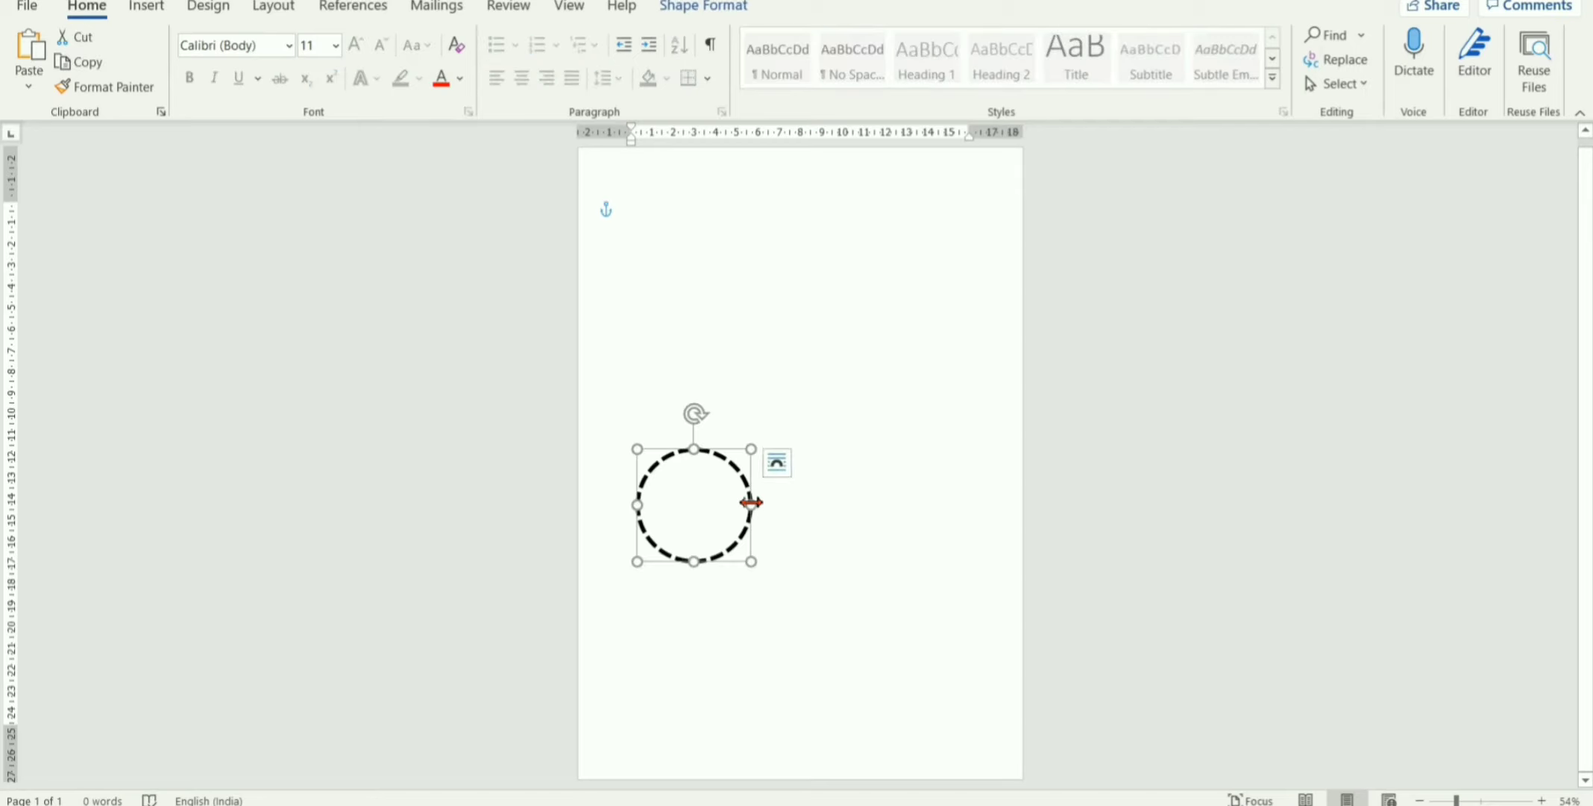
{"action": "key", "text": "Delete"}
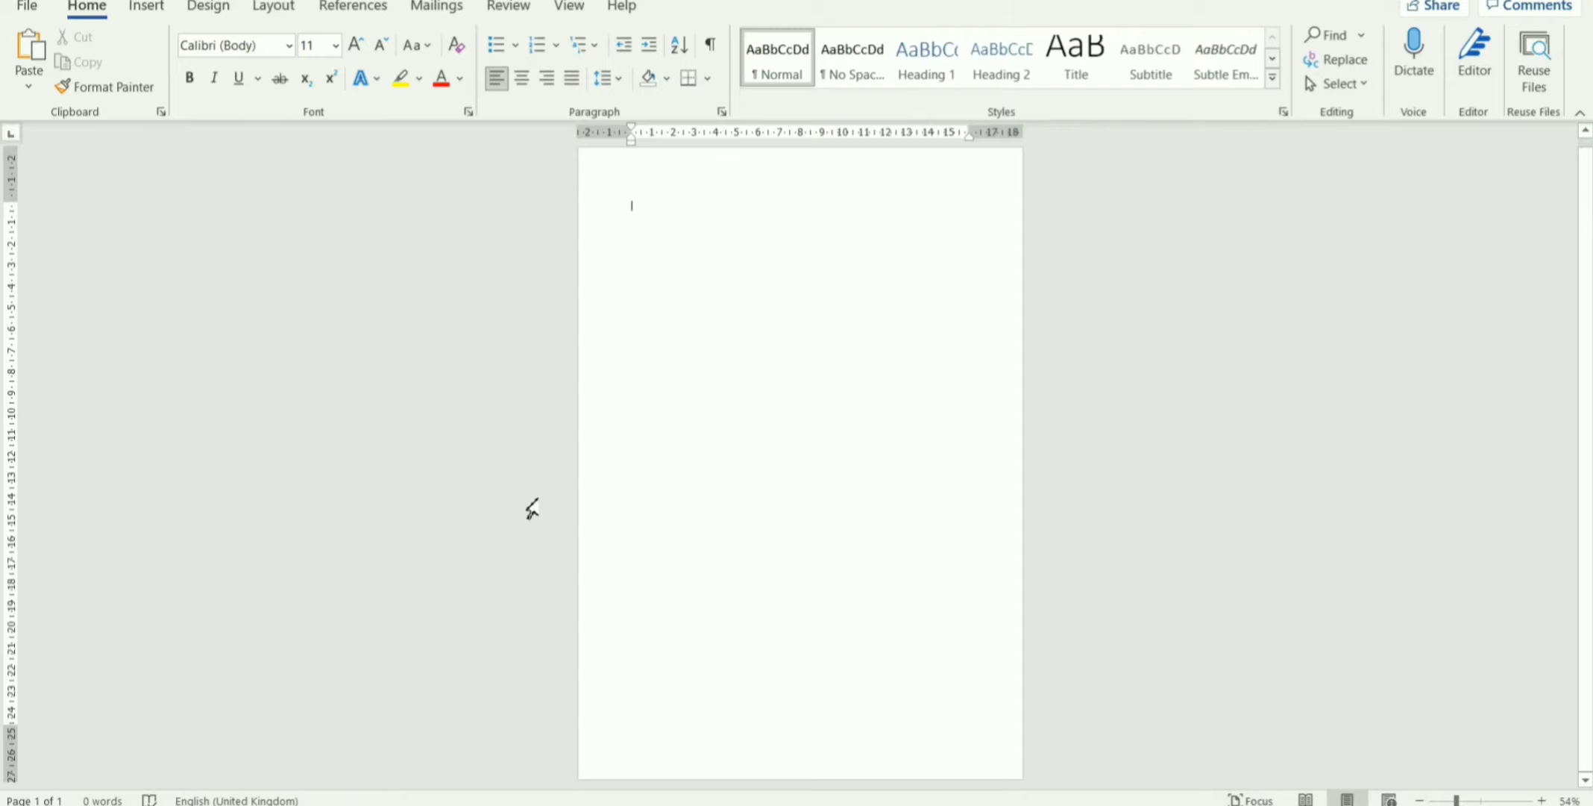
Draw a horizontal straight line about 21 cm long across the full page width near the top of the page
{"action": "left_click", "coordinate": [147, 9]}
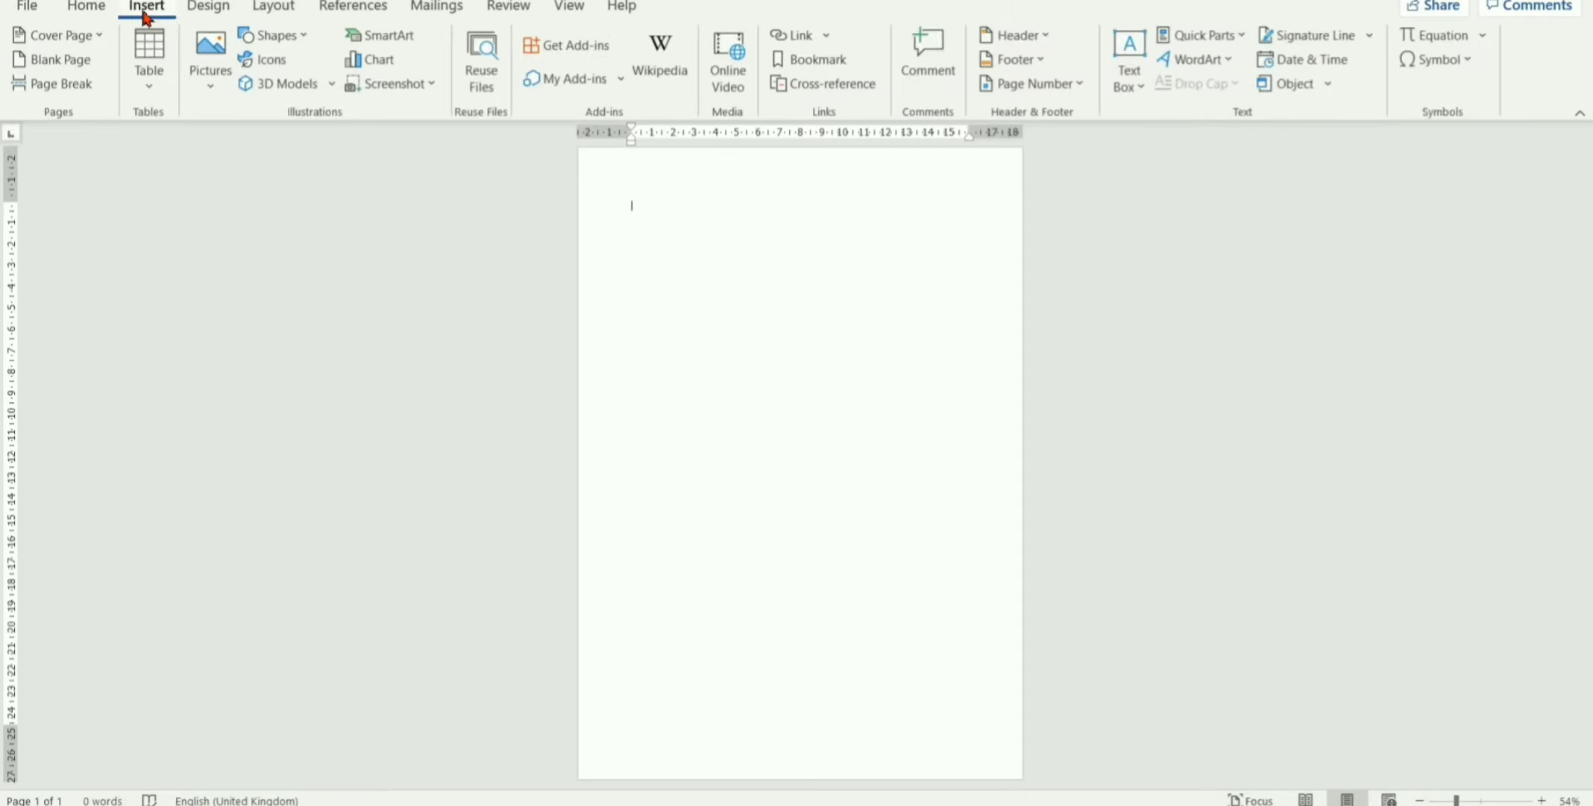
{"action": "left_click", "coordinate": [278, 37]}
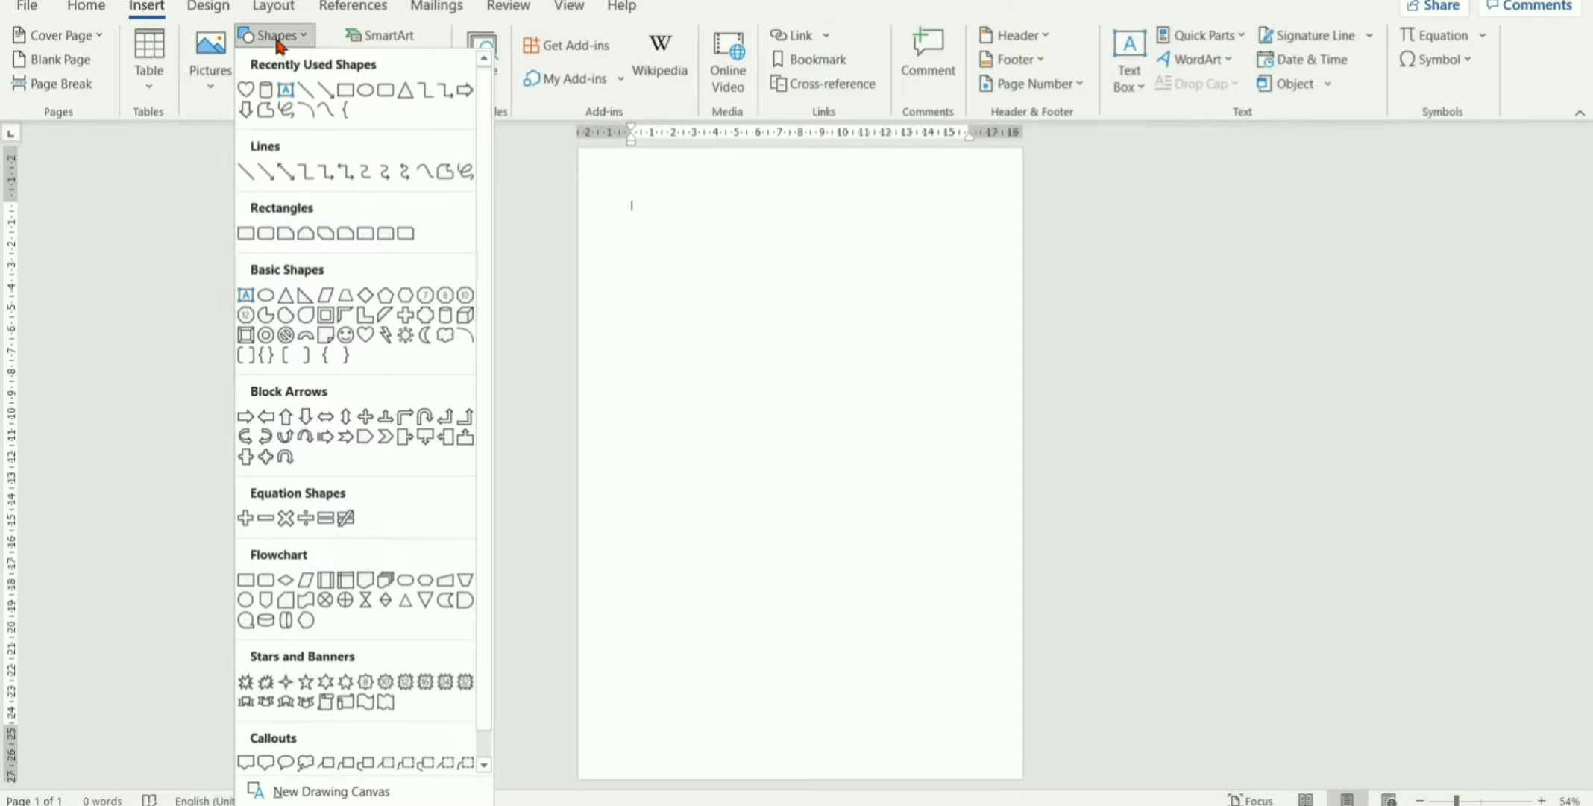
{"action": "left_click", "coordinate": [307, 91]}
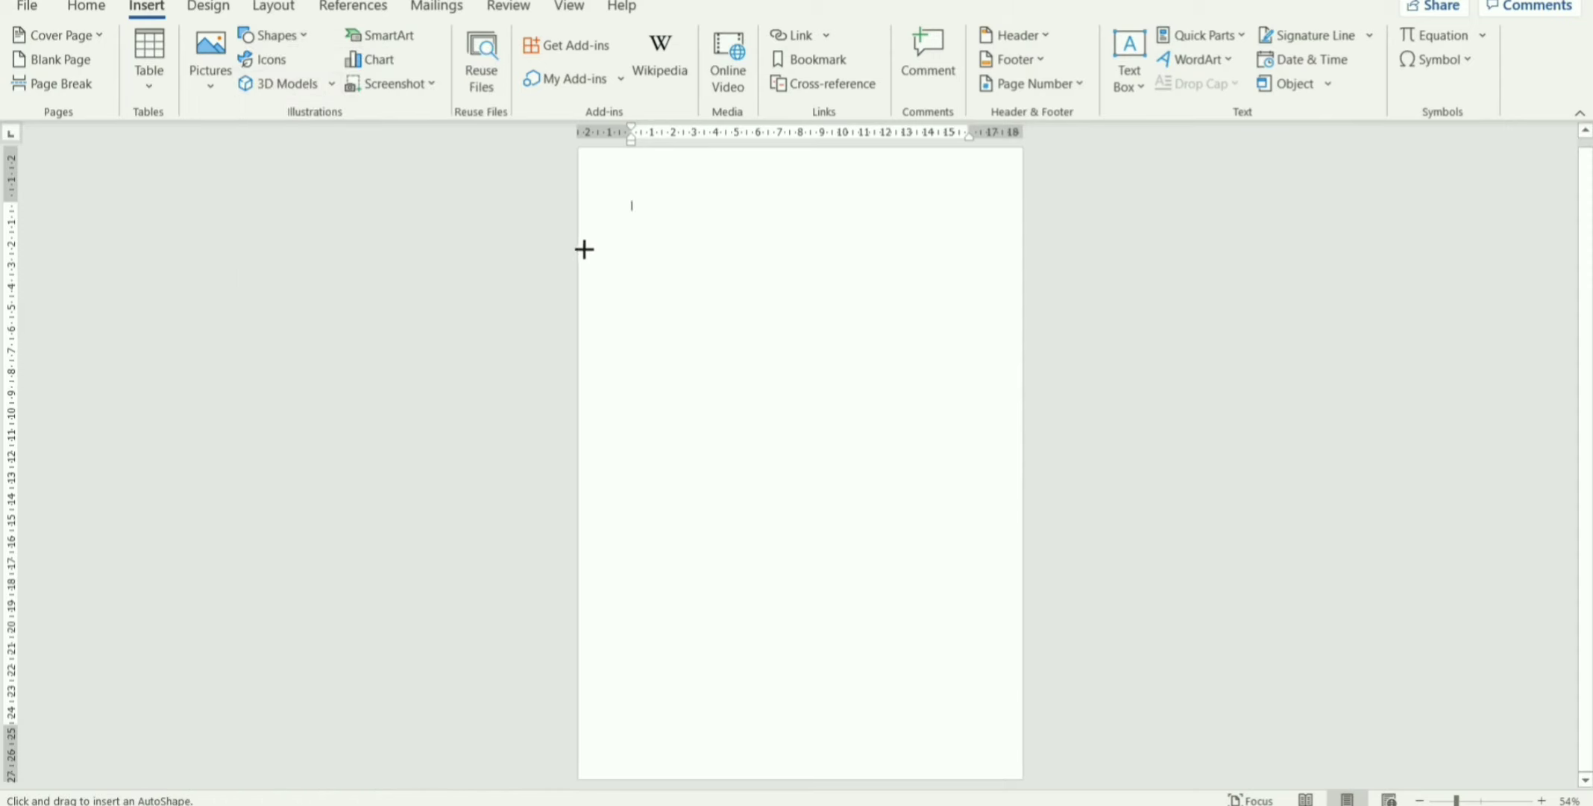
{"action": "left_click_drag", "start_coordinate": [584, 249], "coordinate": [1028, 248]}
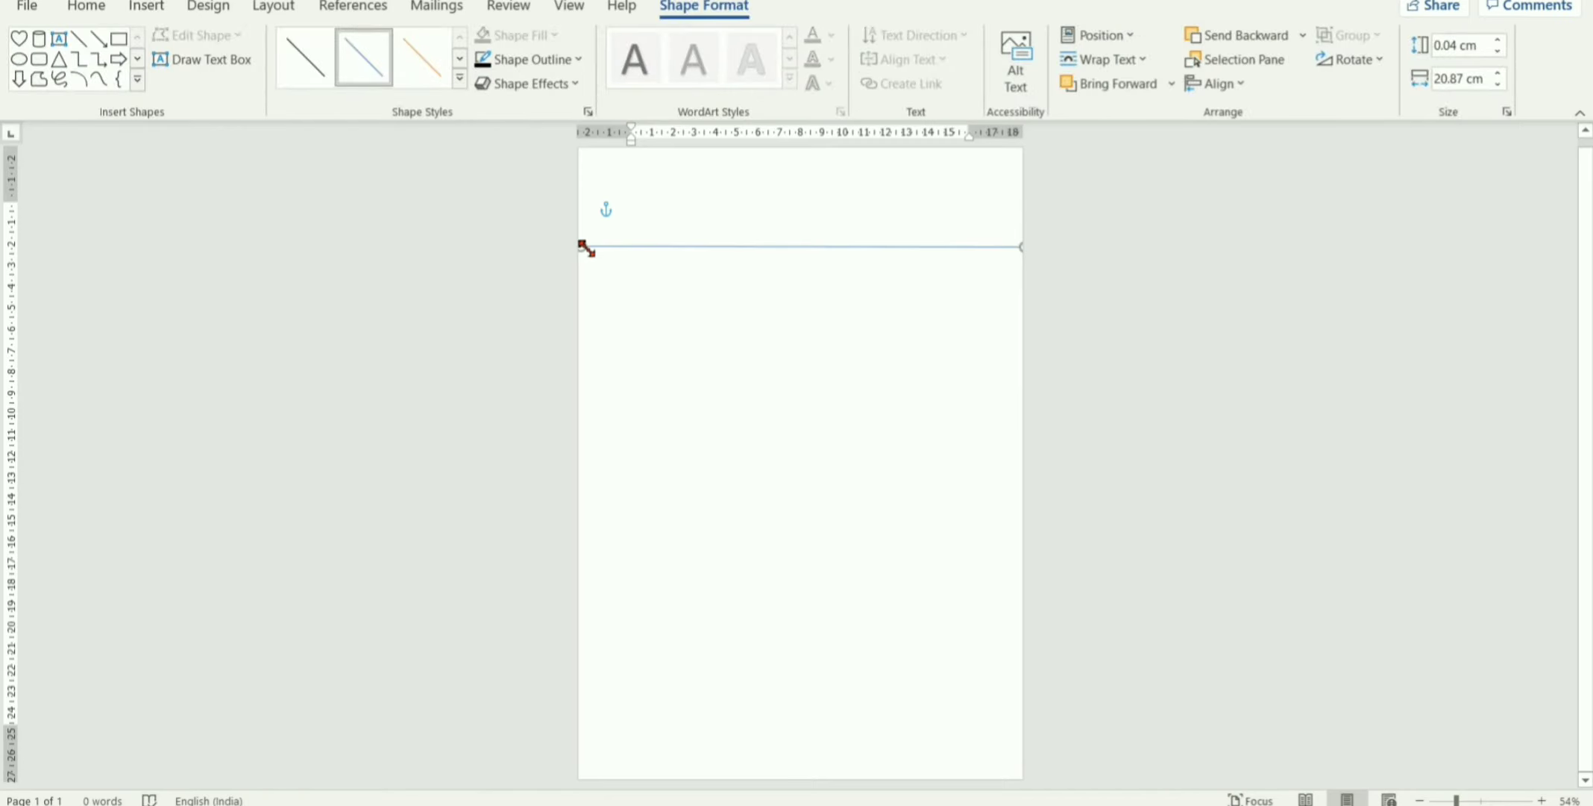
{"action": "left_click_drag", "start_coordinate": [587, 249], "coordinate": [580, 247]}
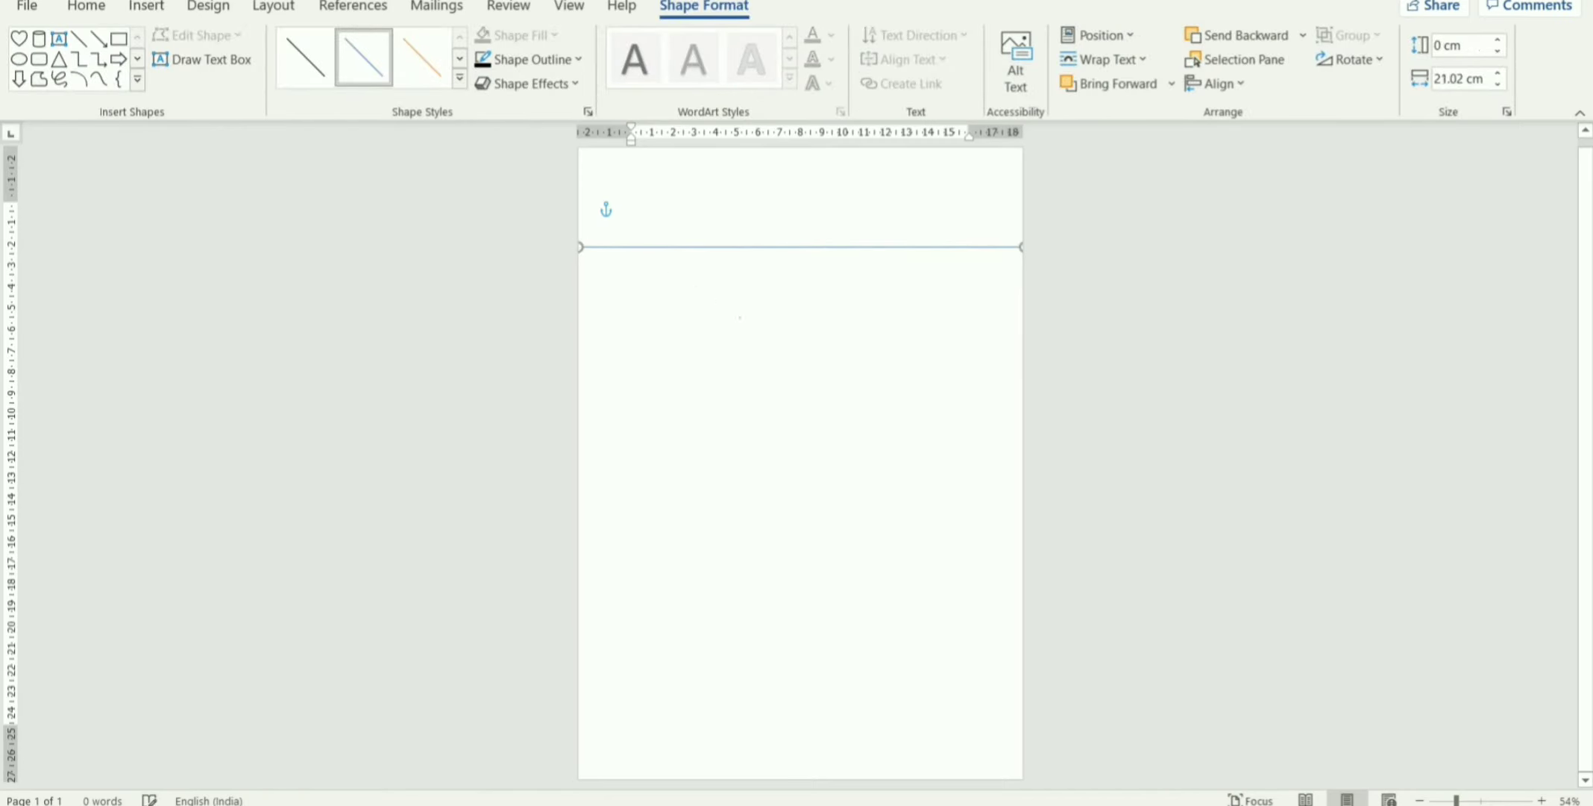
Format the horizontal line with a 6 pt weight and a red outline
{"action": "left_click", "coordinate": [541, 64]}
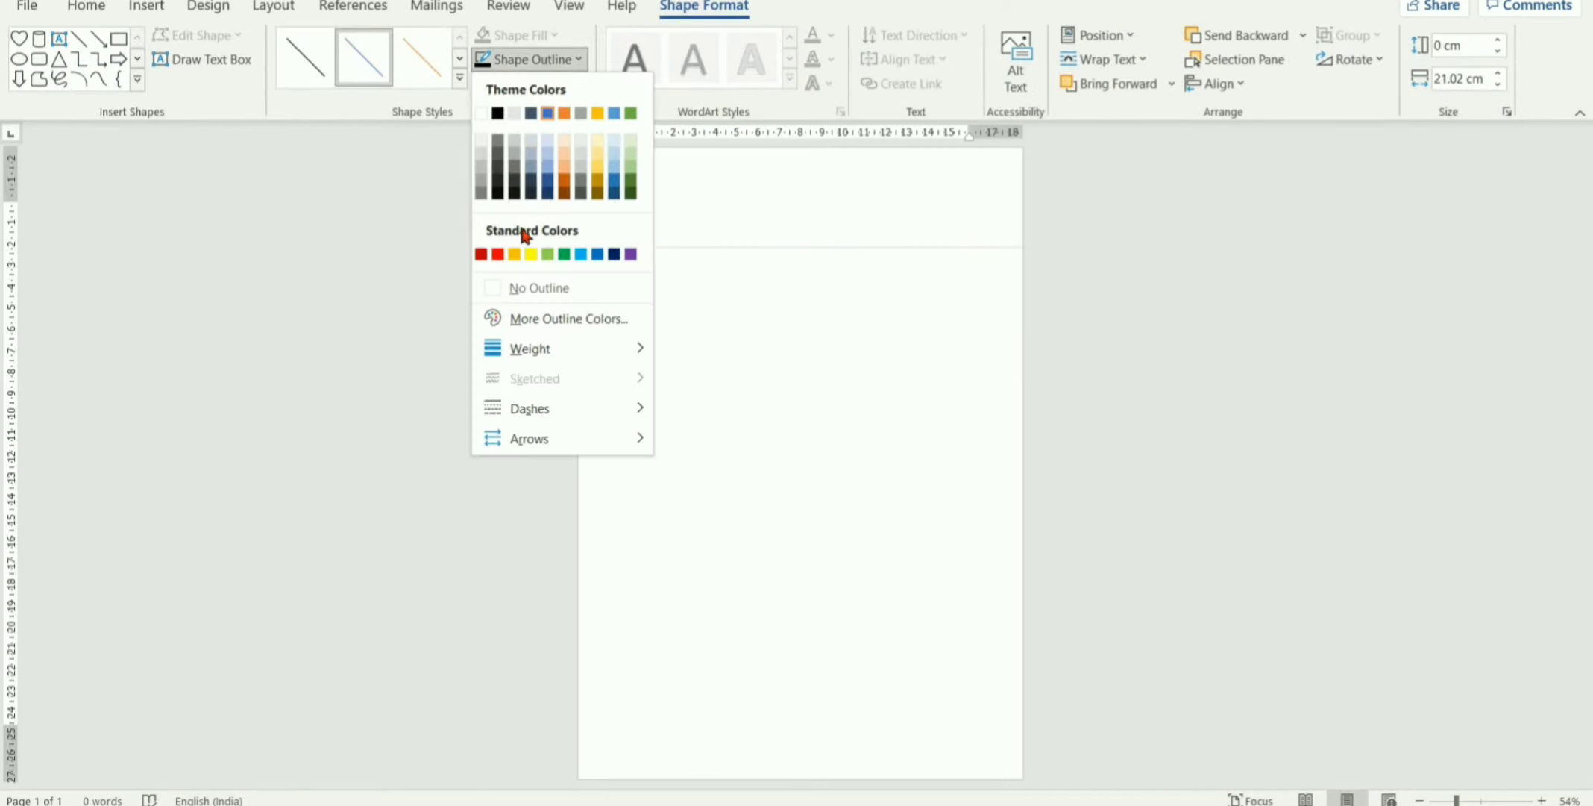
{"action": "mouse_move", "coordinate": [551, 357]}
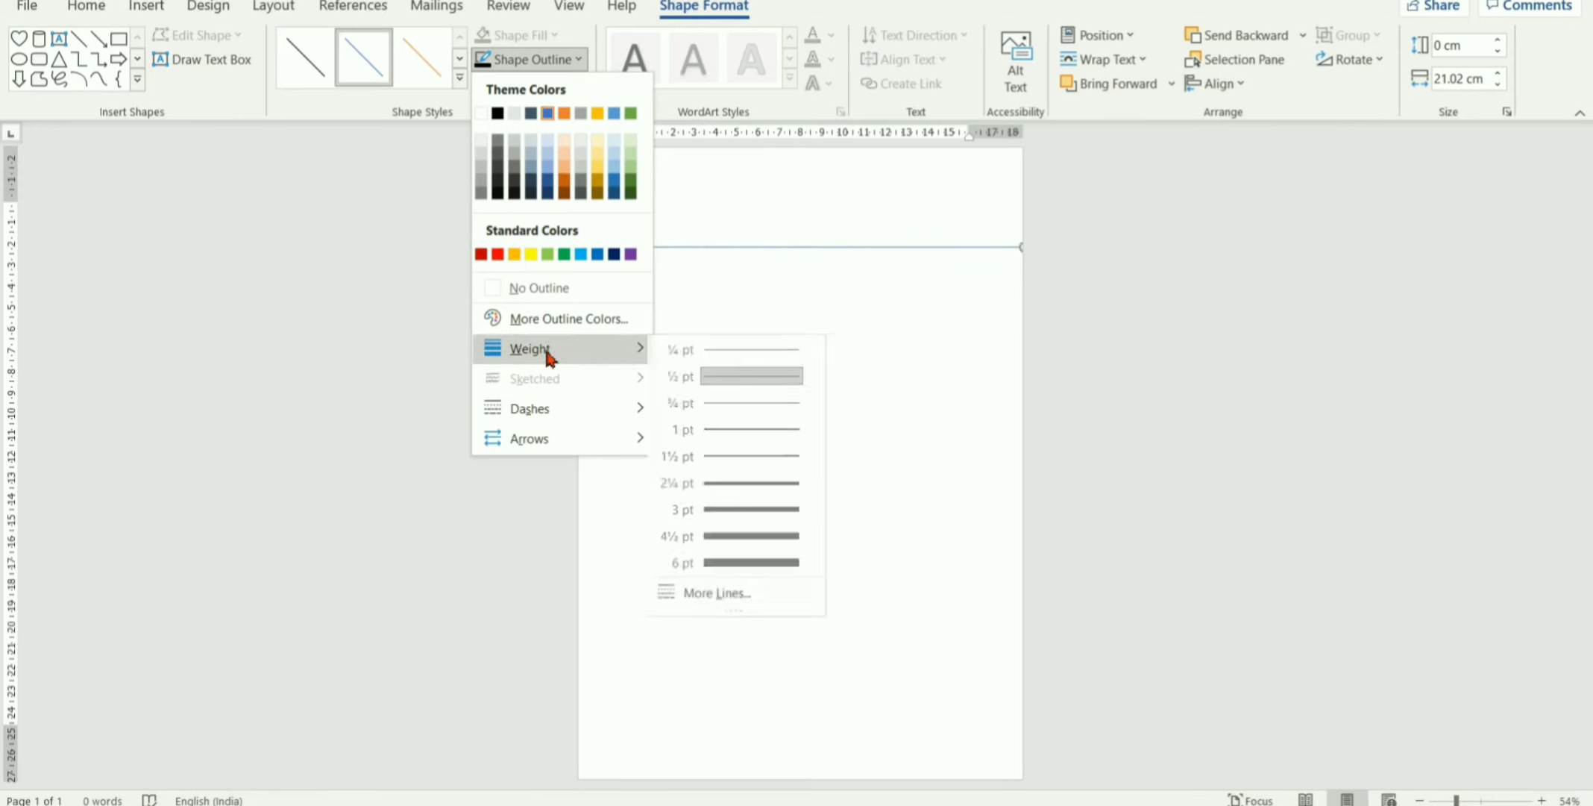
{"action": "left_click", "coordinate": [742, 567]}
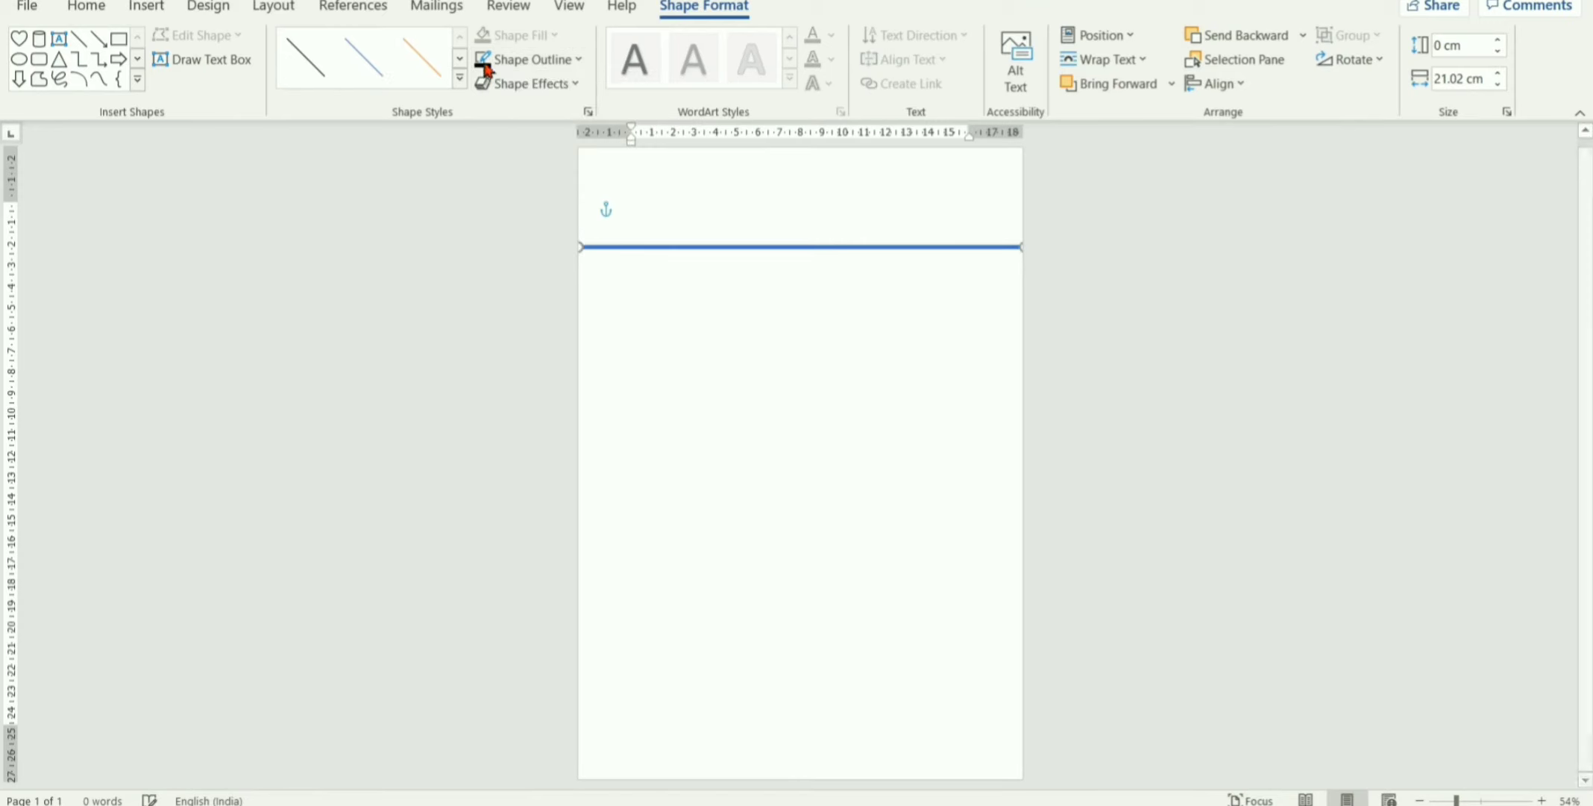
{"action": "left_click", "coordinate": [518, 65]}
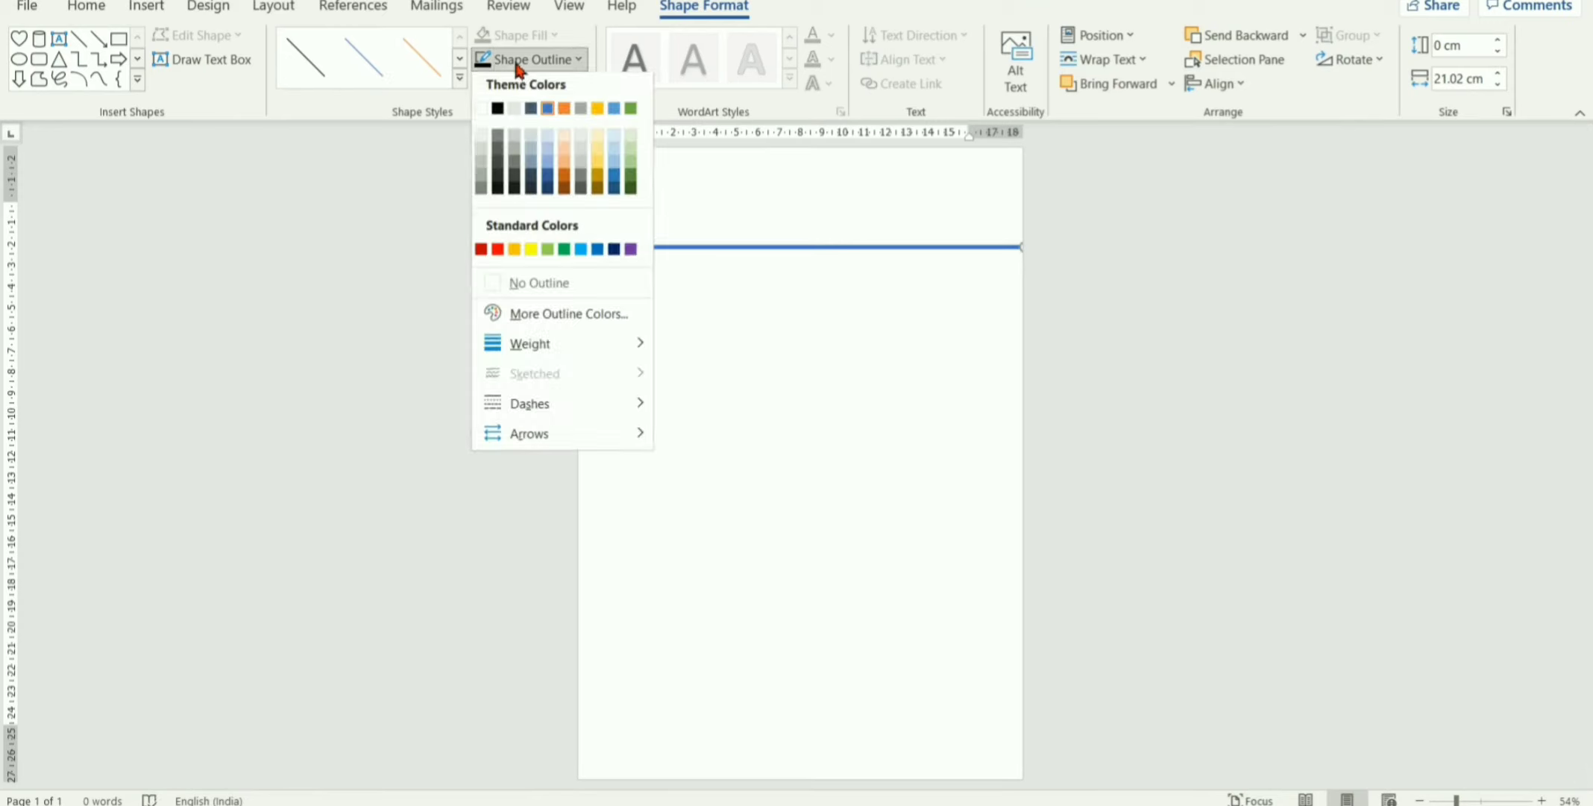
{"action": "left_click", "coordinate": [498, 254]}
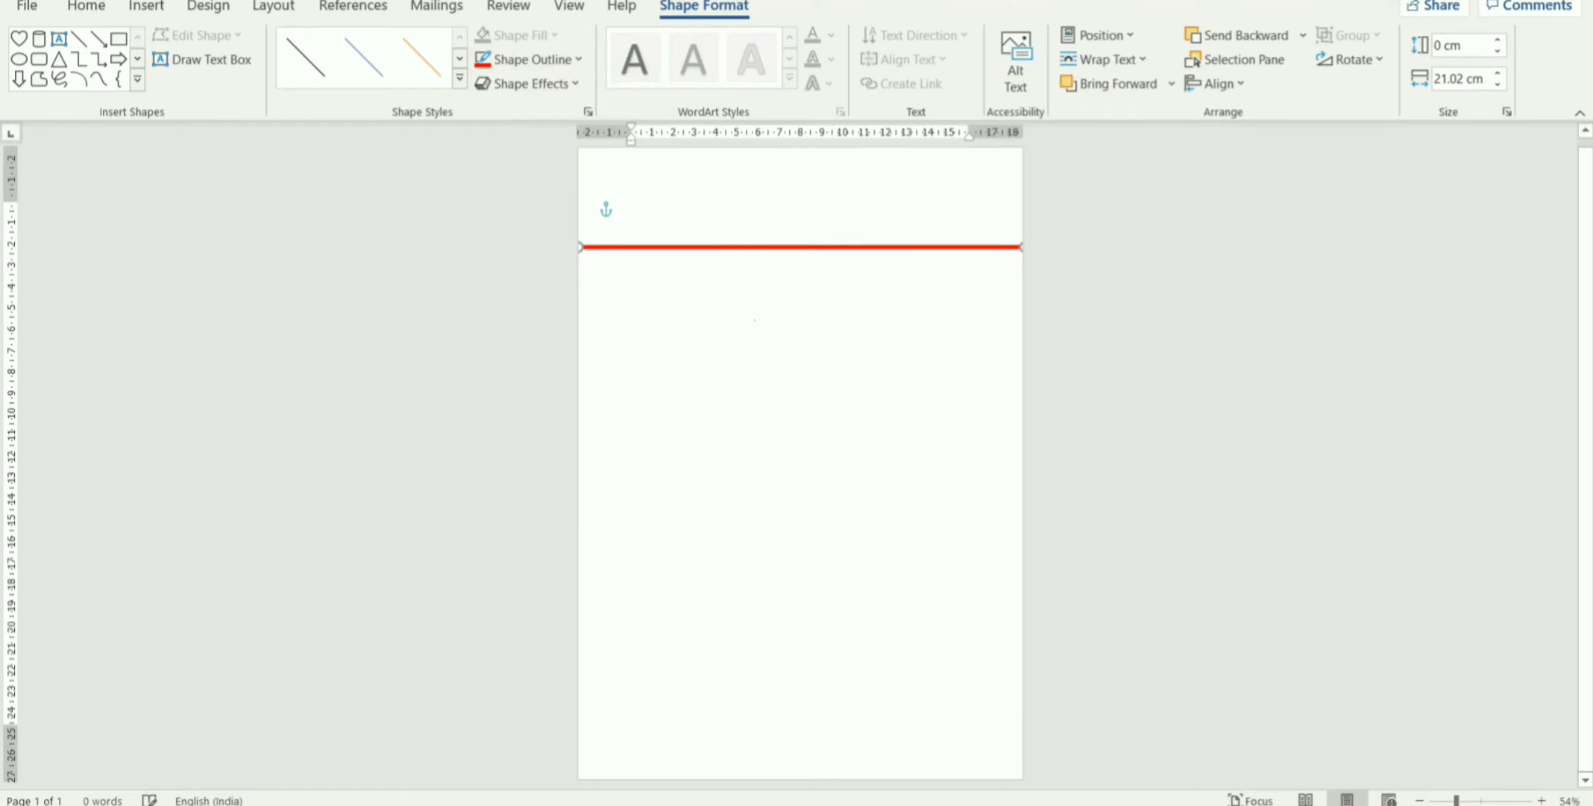
{"action": "left_click", "coordinate": [755, 320]}
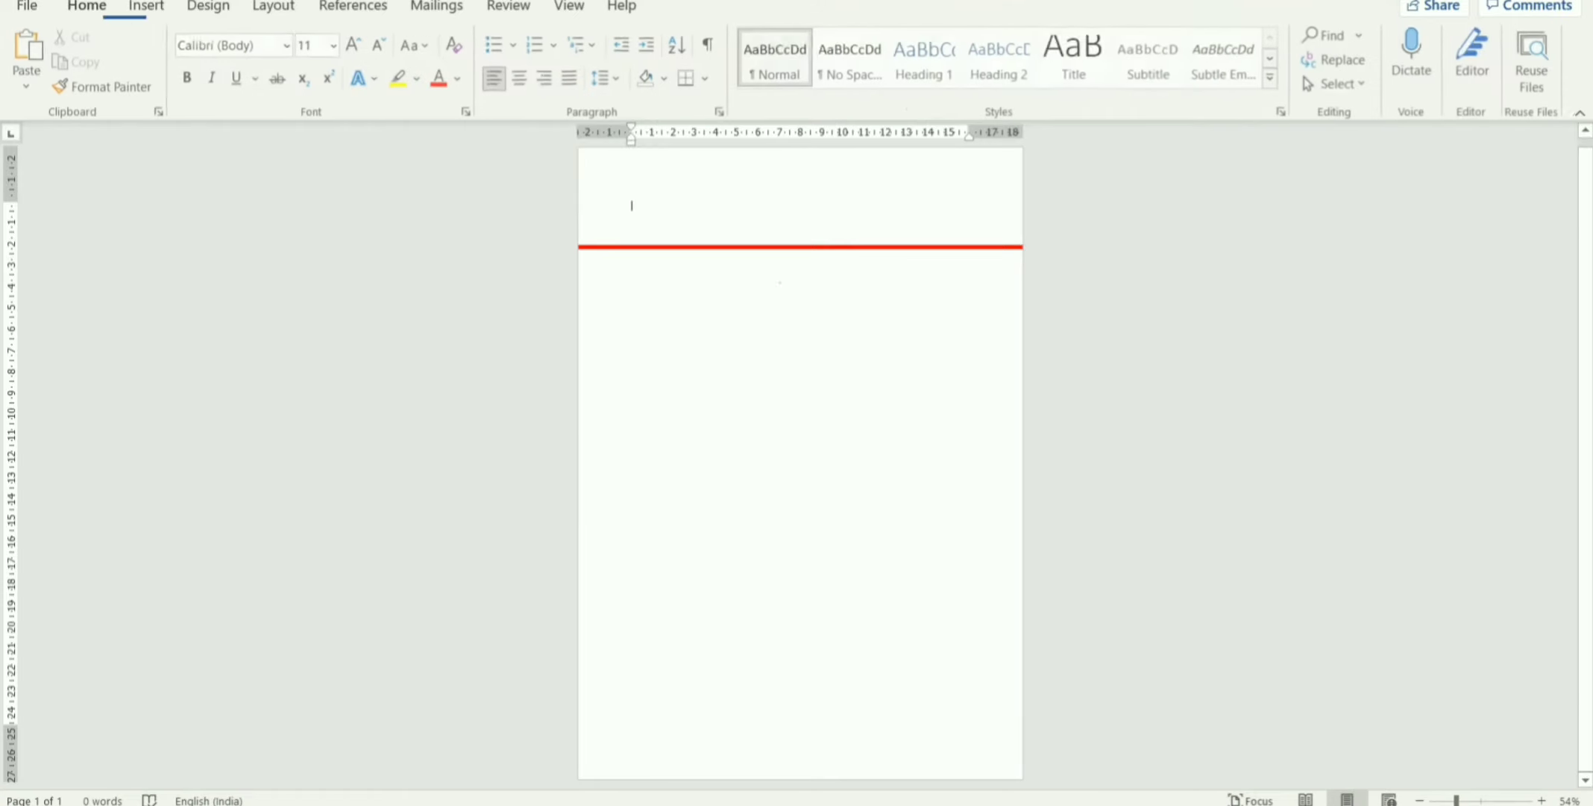
Duplicate the red line and place the two full-width lines above and below the middle of the page, leaving room for more between them
{"action": "left_click", "coordinate": [822, 248]}
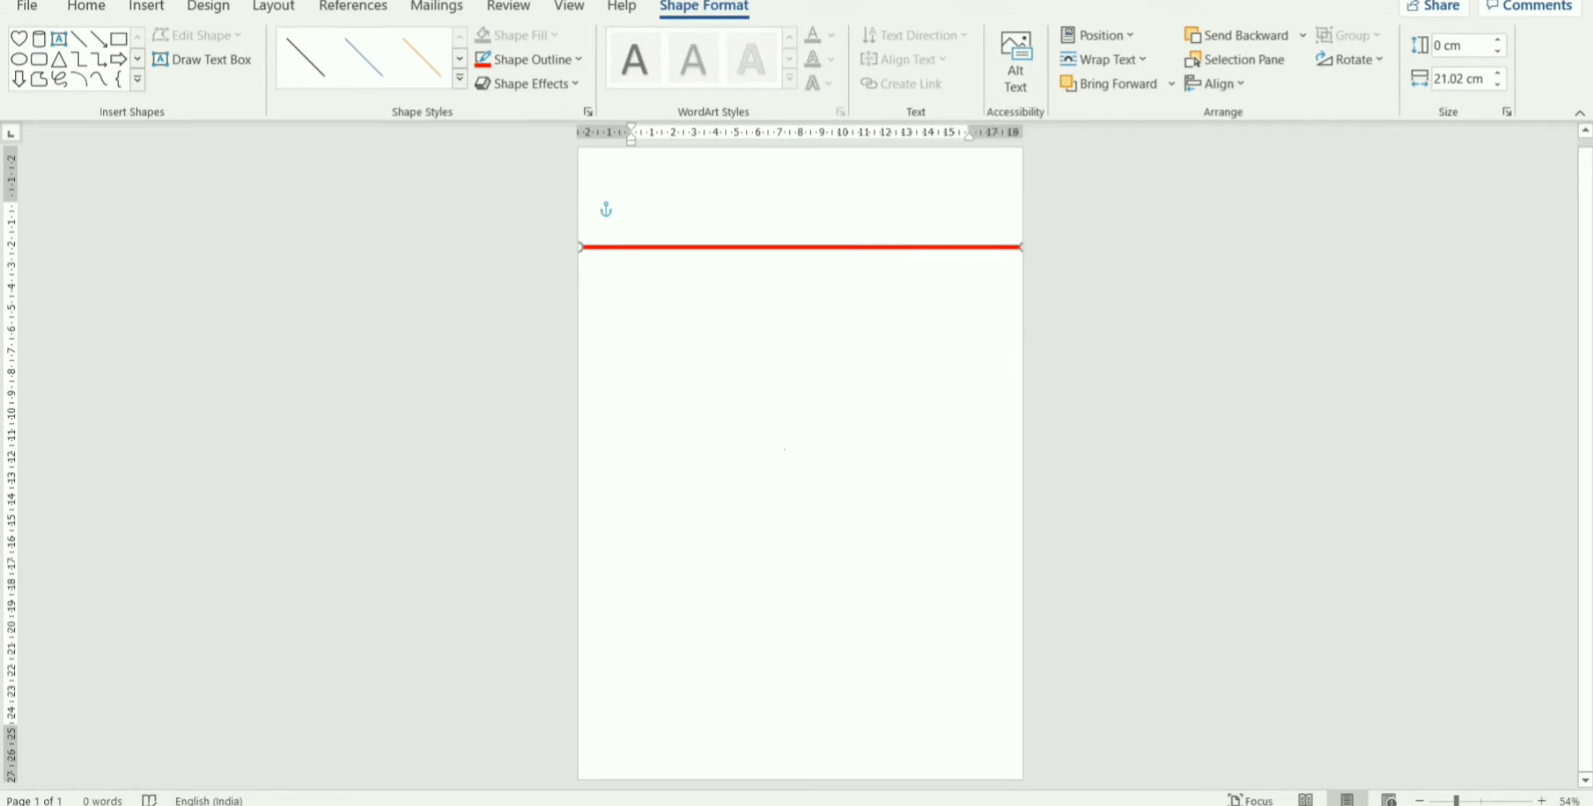
{"action": "key", "text": "ctrl+v"}
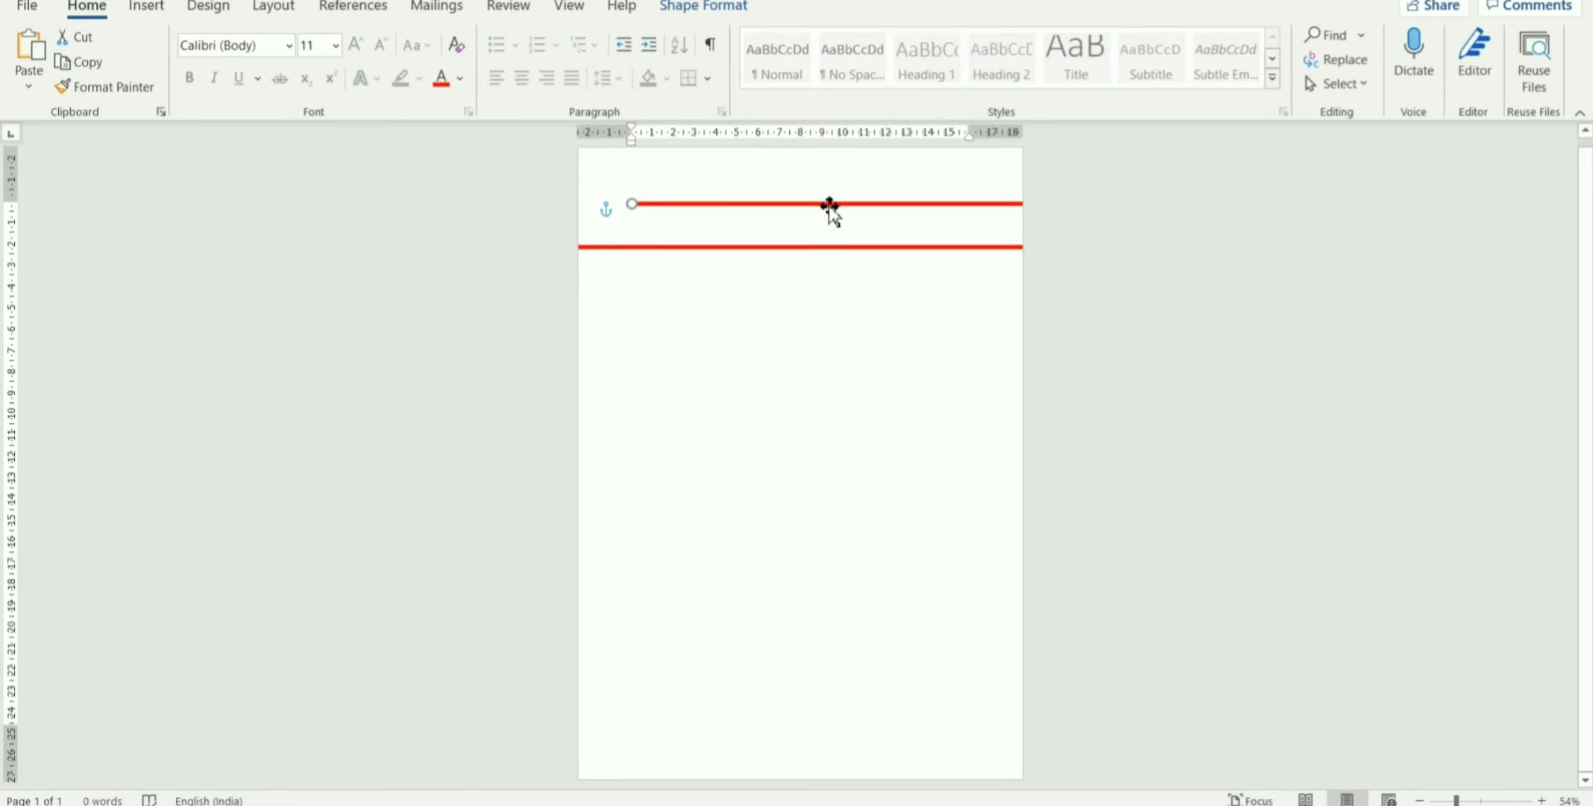
{"action": "left_click_drag", "start_coordinate": [829, 203], "coordinate": [765, 482]}
{"action": "left_click_drag", "start_coordinate": [818, 251], "coordinate": [815, 349]}
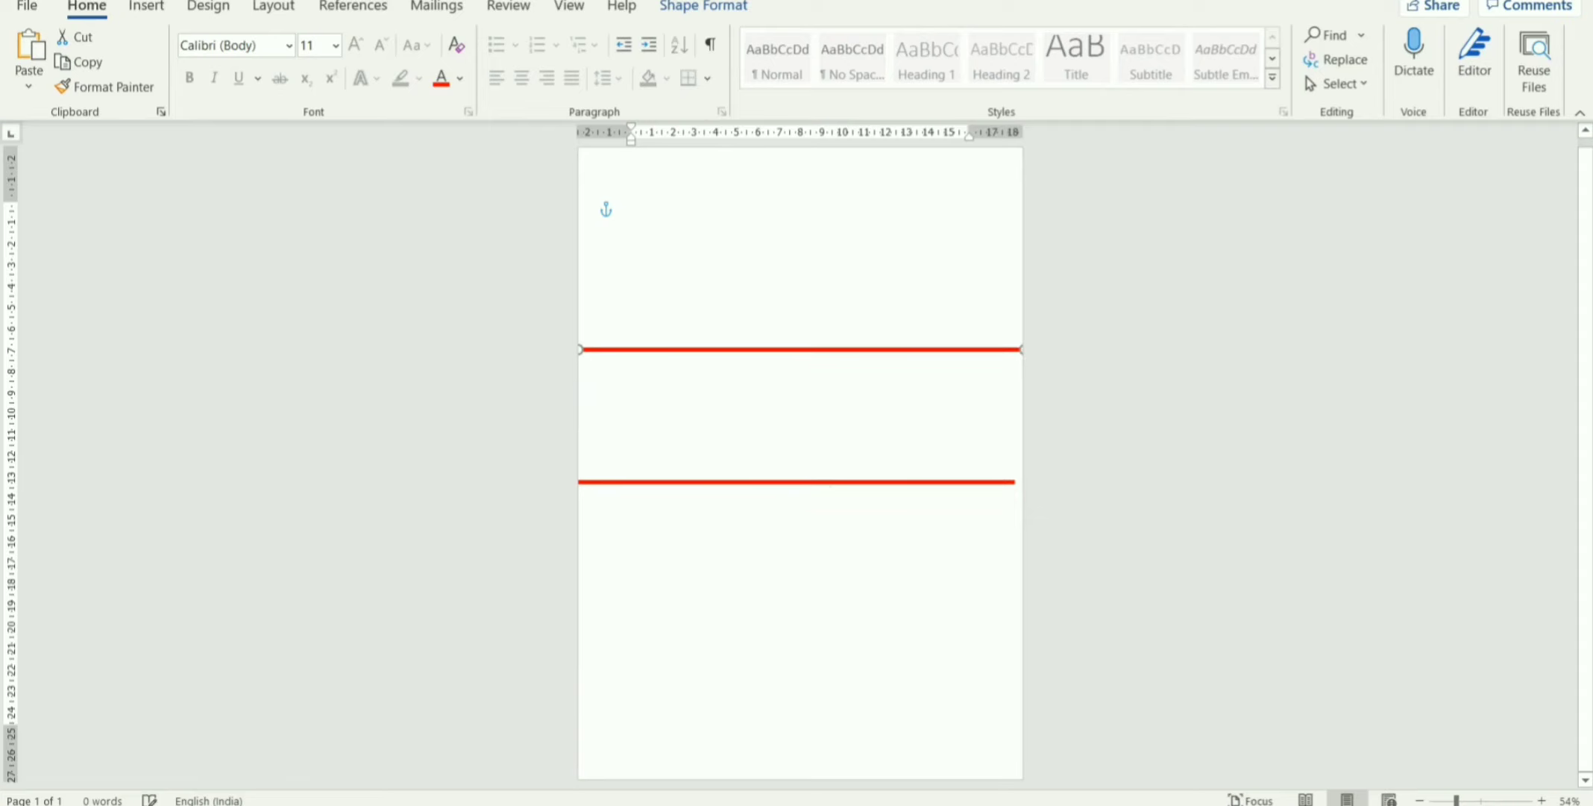
{"action": "left_click_drag", "start_coordinate": [839, 483], "coordinate": [861, 546]}
{"action": "left_click", "coordinate": [860, 619]}
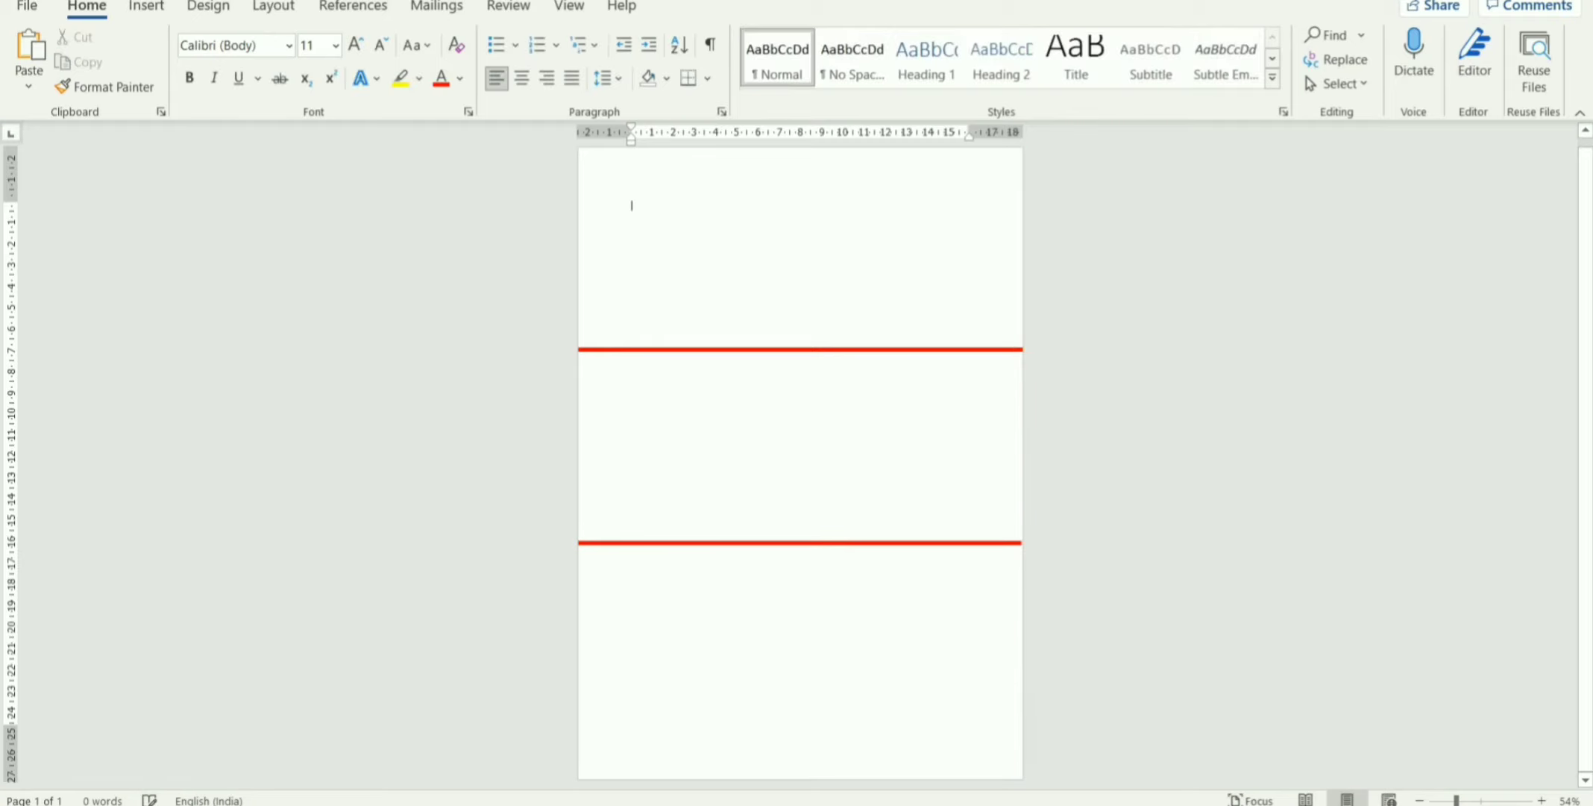
Paste two more red lines and space them evenly between the upper and lower lines
{"action": "left_click", "coordinate": [857, 544]}
{"action": "key", "text": "ctrl+v"}
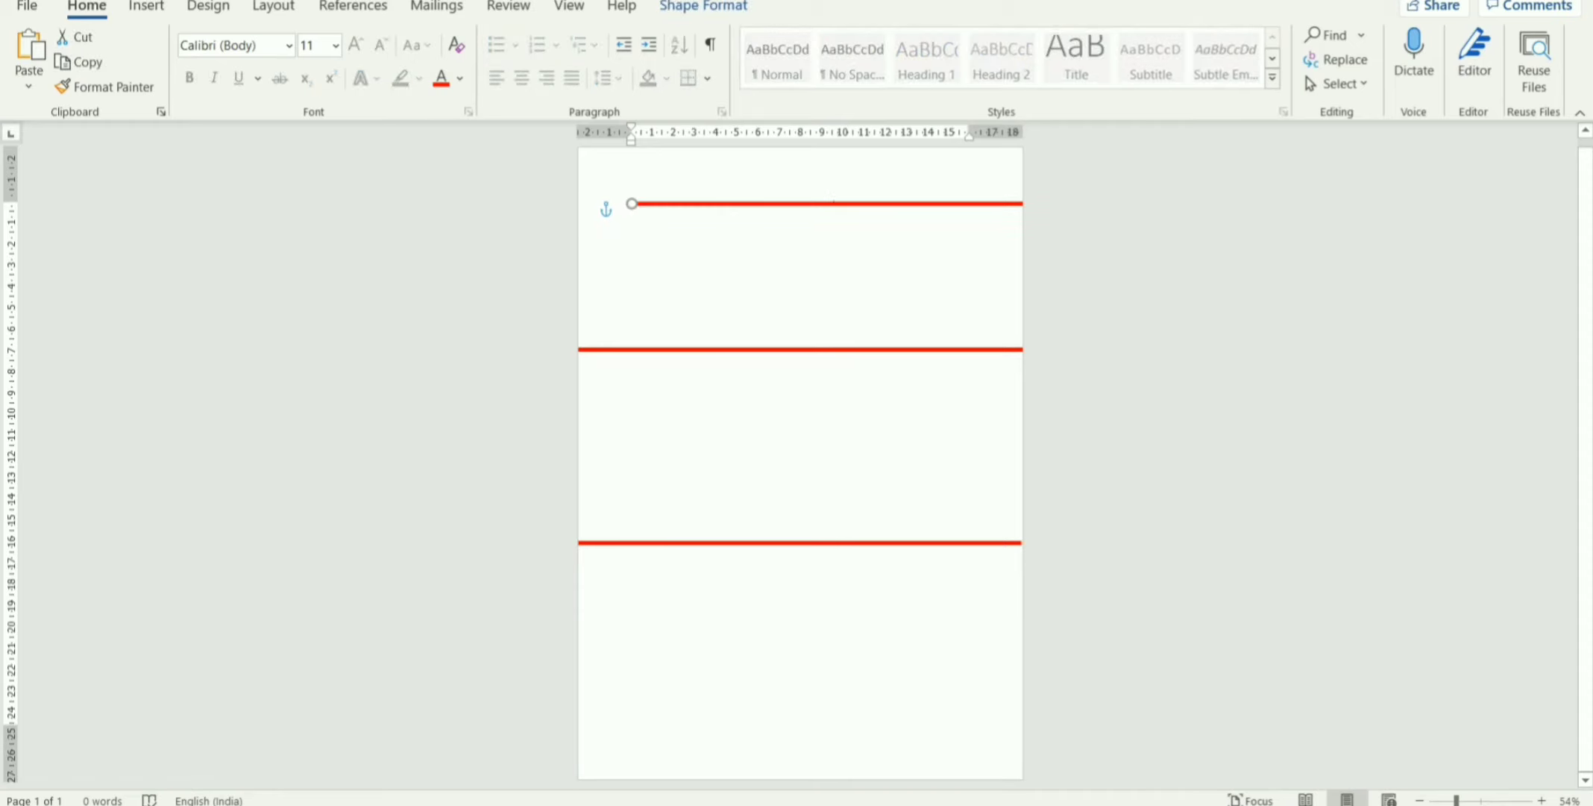
{"action": "left_click_drag", "start_coordinate": [848, 203], "coordinate": [793, 423]}
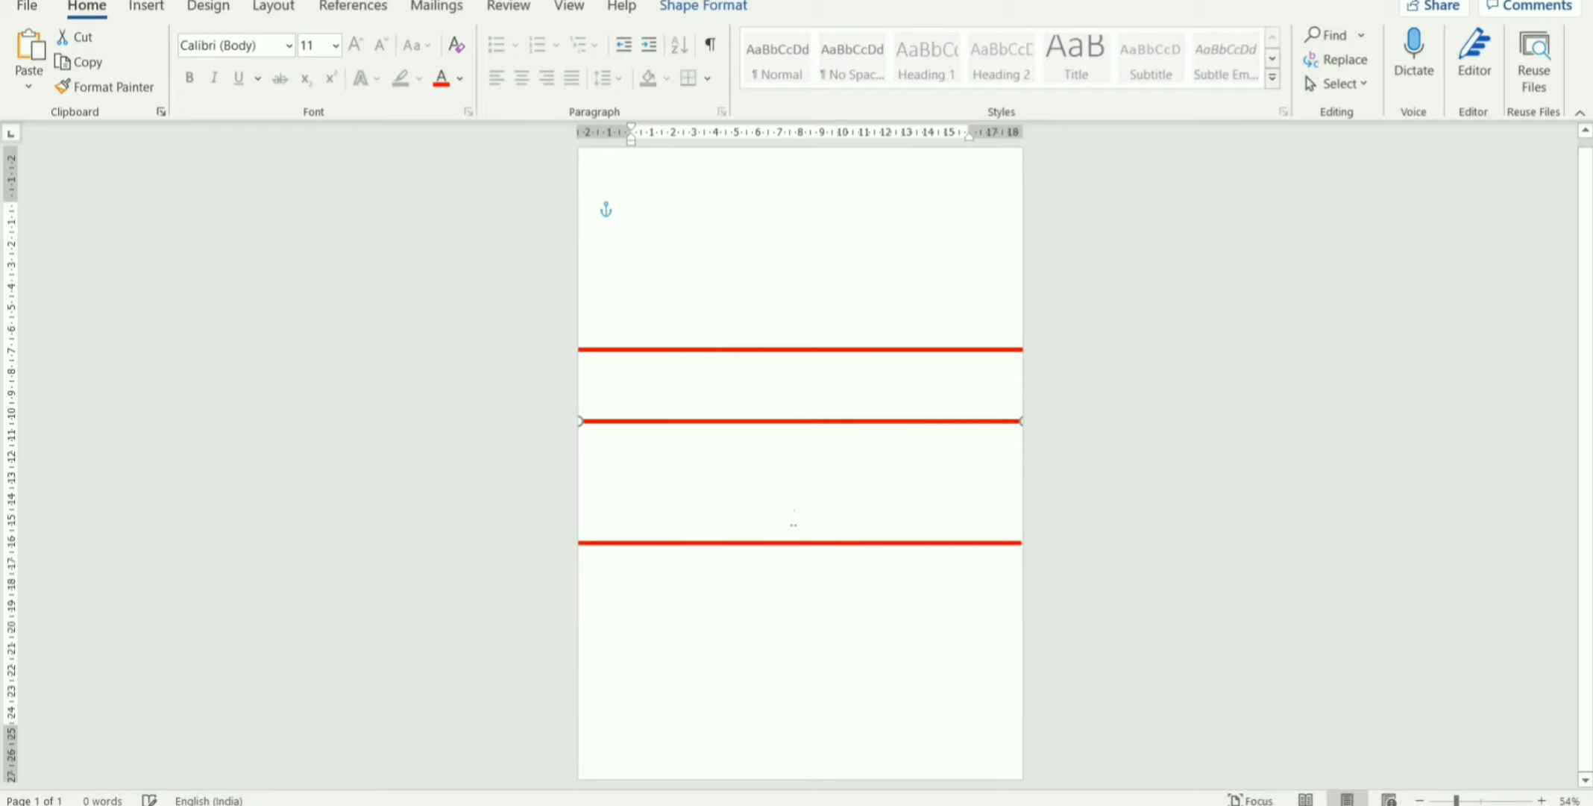
{"action": "left_click", "coordinate": [632, 205]}
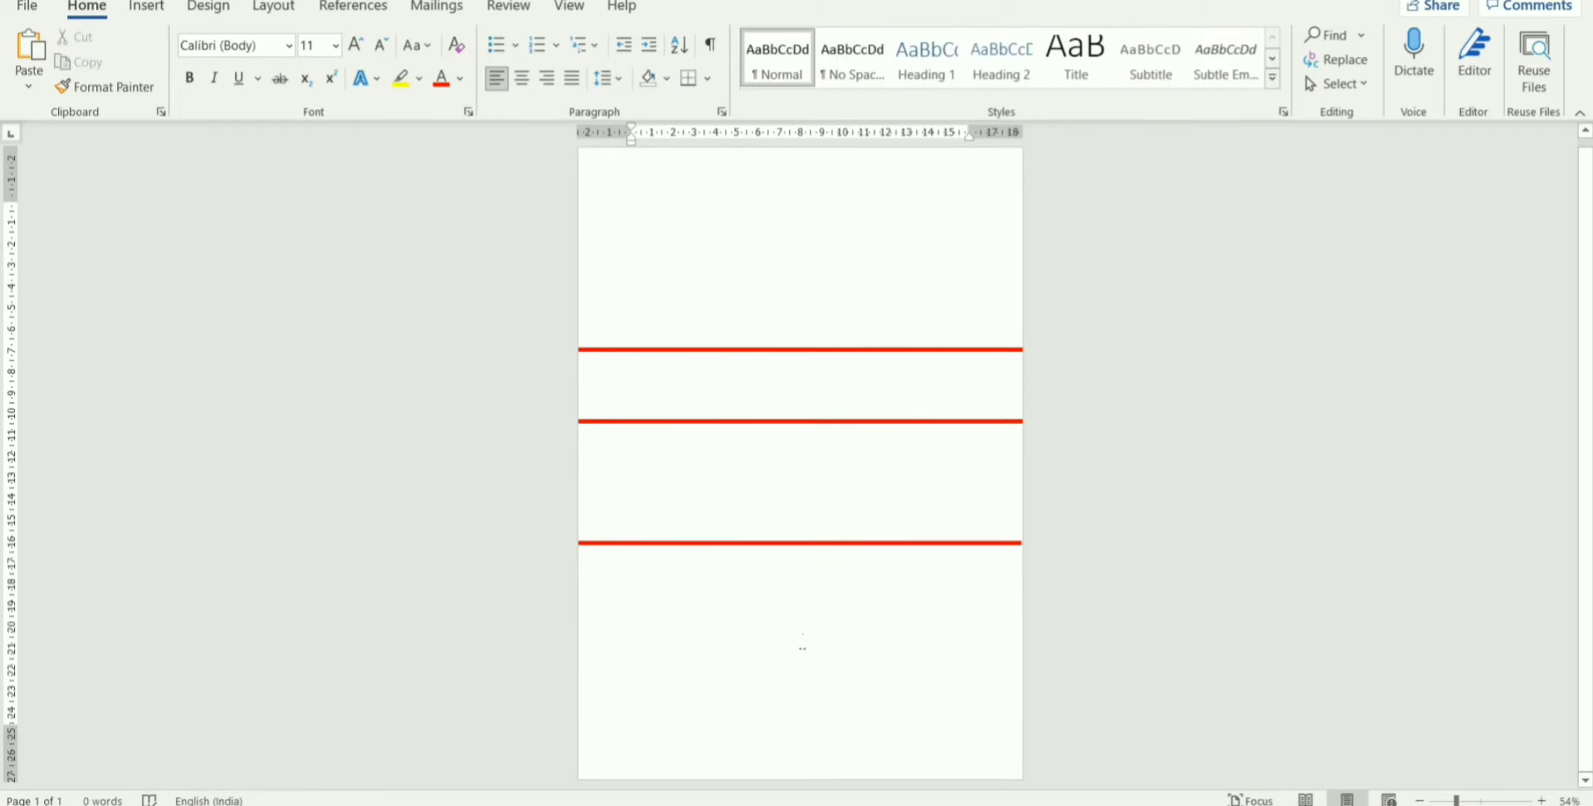
{"action": "key", "text": "ctrl+v"}
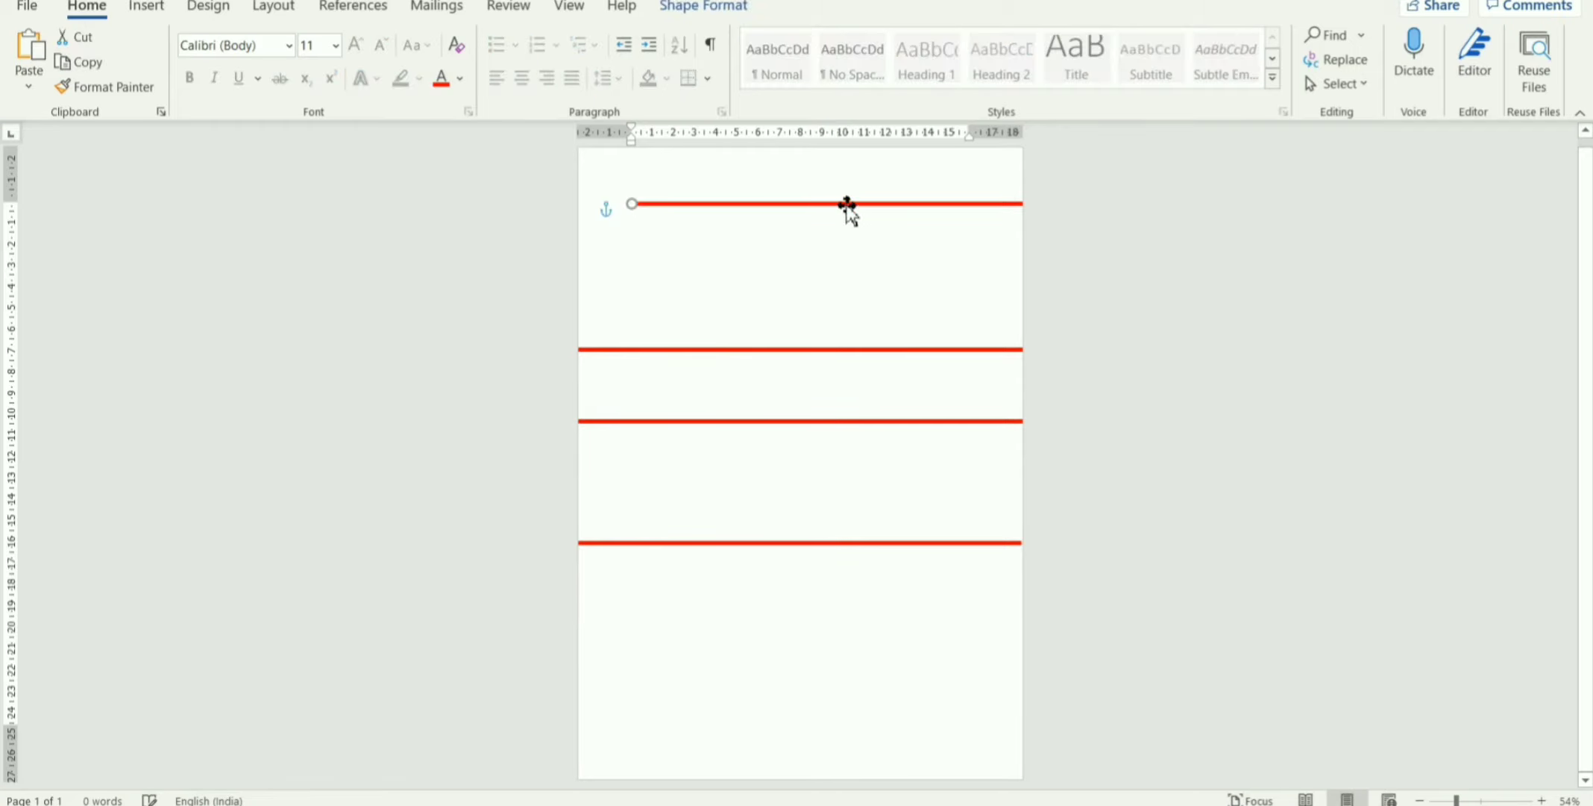
{"action": "left_click_drag", "start_coordinate": [847, 205], "coordinate": [787, 483]}
{"action": "left_click", "coordinate": [821, 422]}
{"action": "left_click_drag", "start_coordinate": [820, 423], "coordinate": [819, 415]}
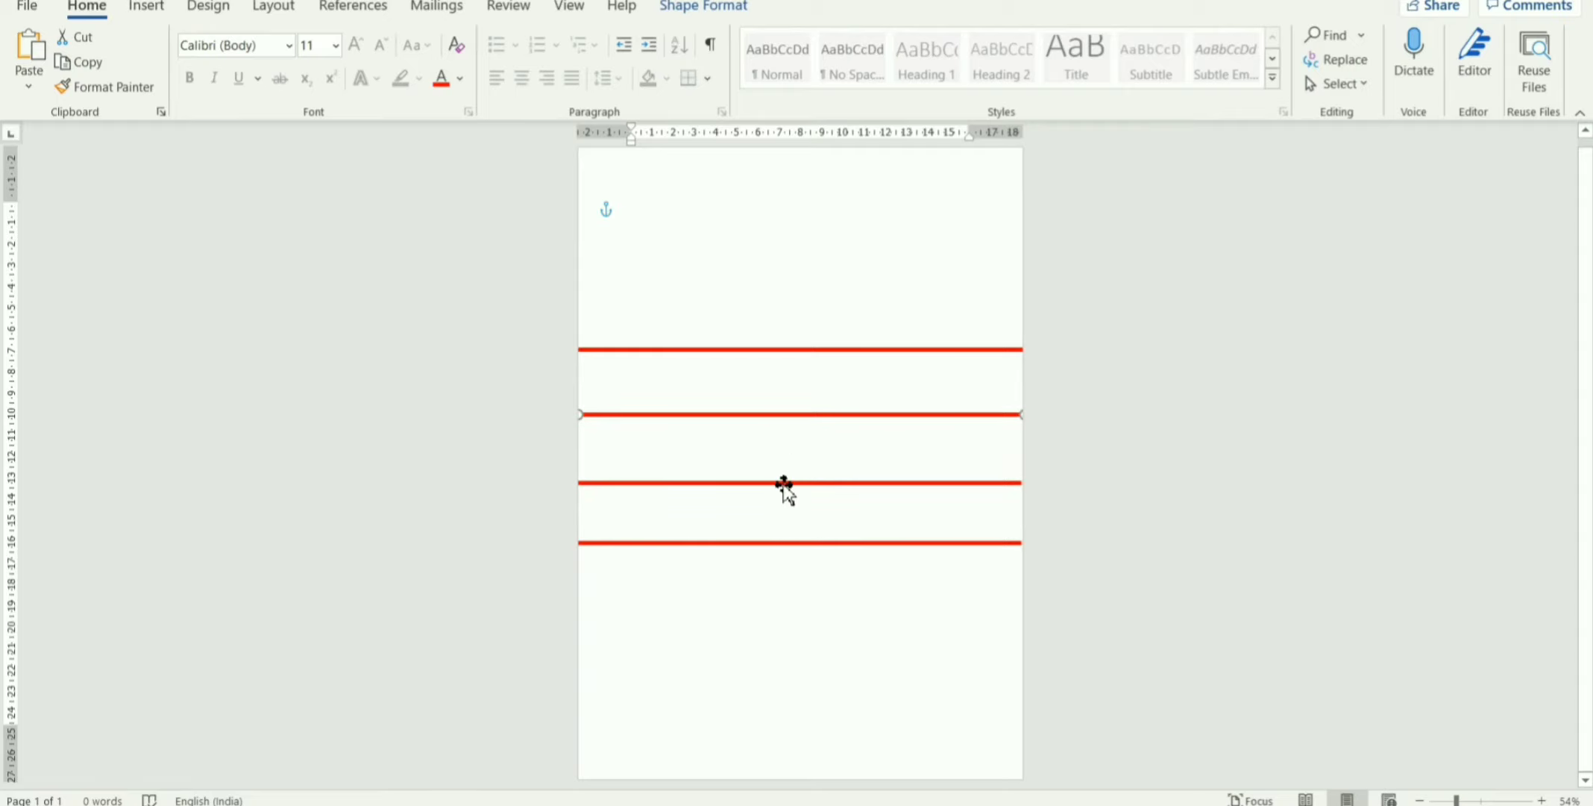
{"action": "left_click_drag", "start_coordinate": [784, 483], "coordinate": [784, 480]}
Change the outline colour of the two middle lines to blue
{"action": "left_click", "coordinate": [806, 415]}
{"action": "left_click", "coordinate": [704, 6]}
{"action": "left_click", "coordinate": [552, 60]}
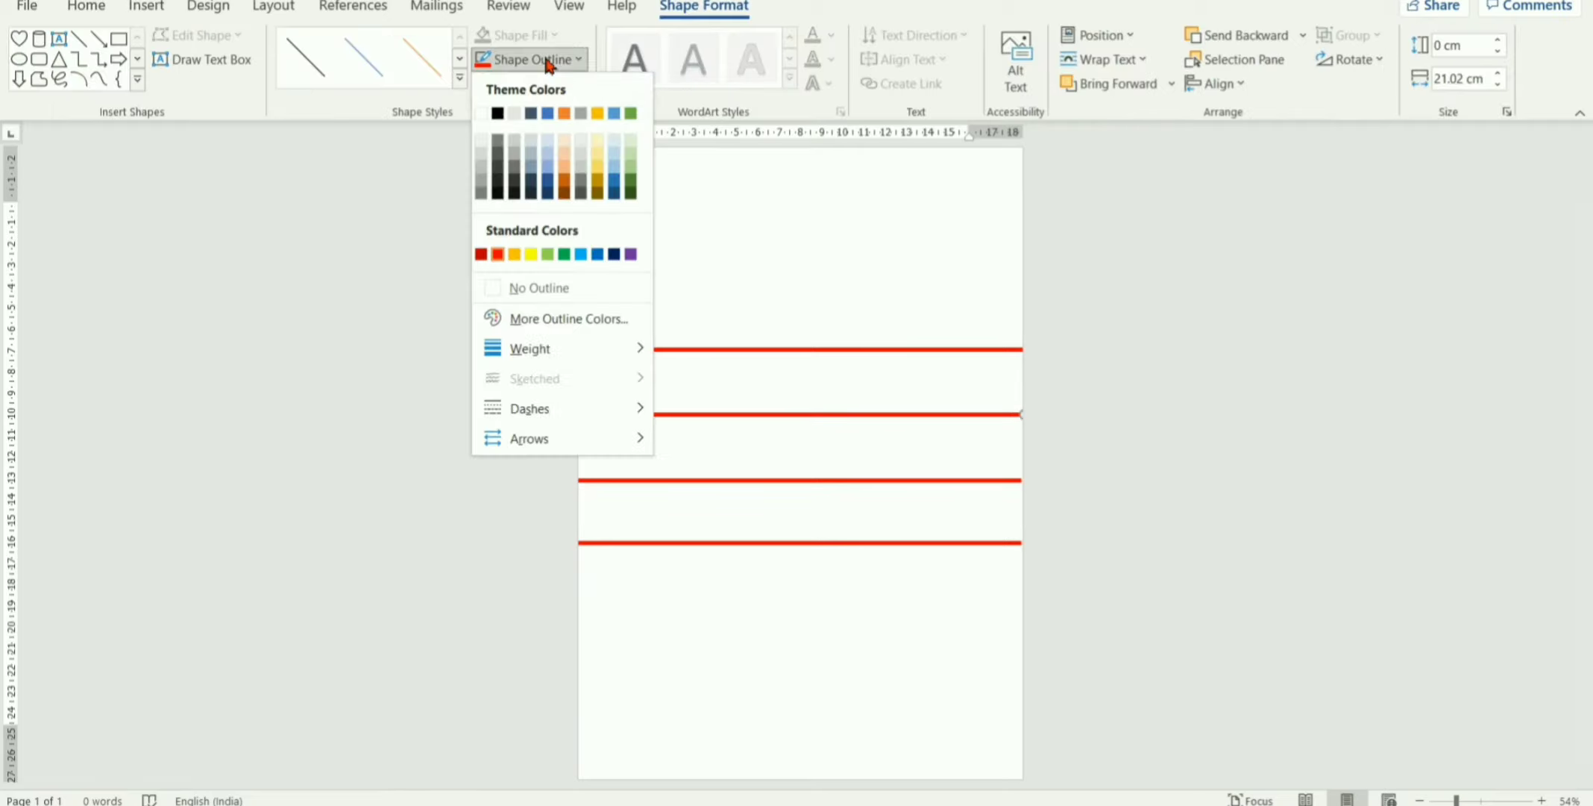
{"action": "left_click", "coordinate": [597, 254]}
{"action": "left_click", "coordinate": [627, 482]}
{"action": "left_click", "coordinate": [484, 60]}
{"action": "left_click", "coordinate": [1095, 569]}
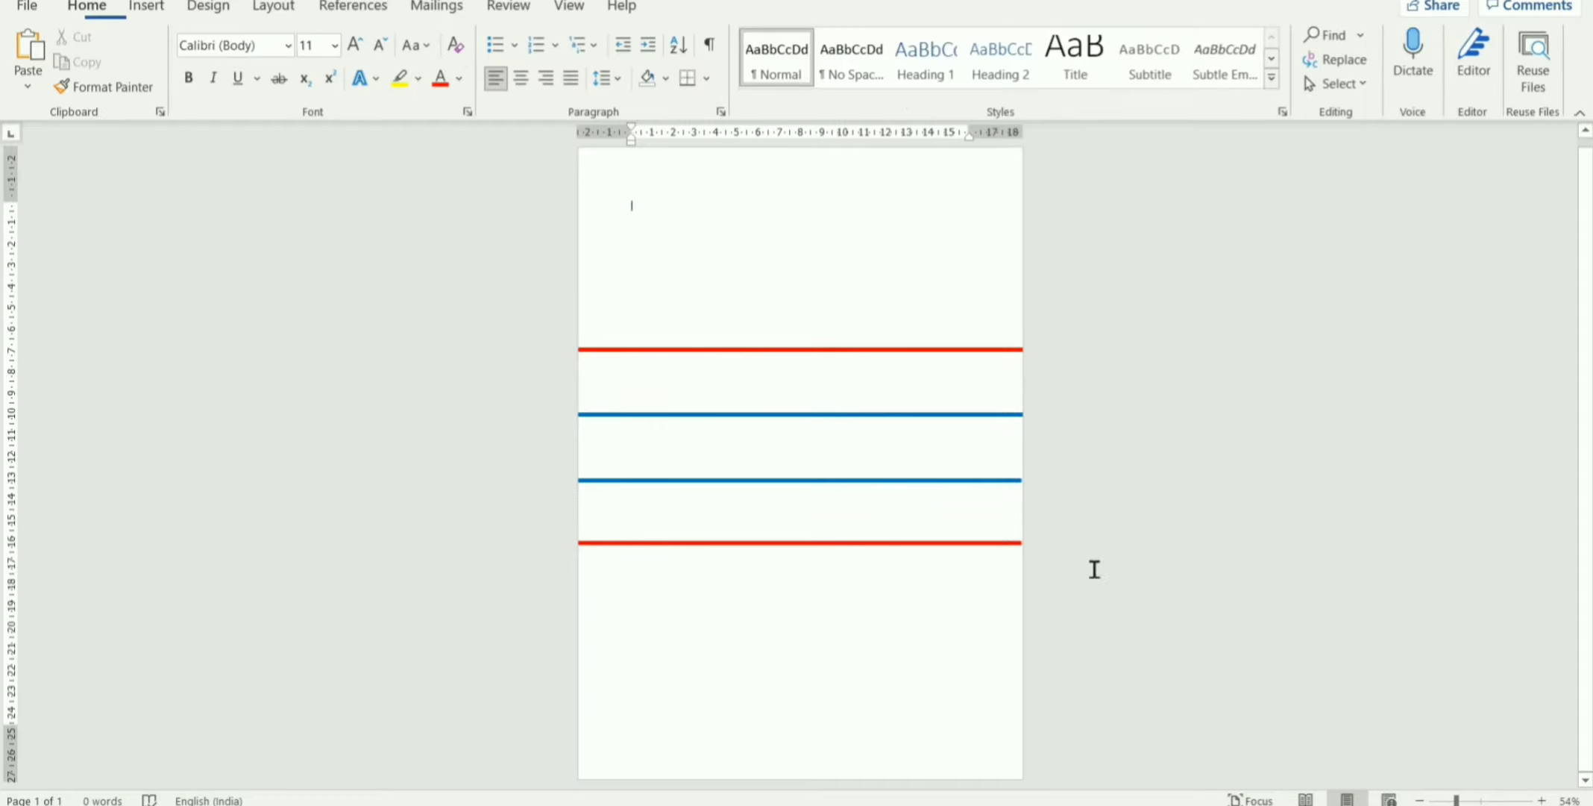
{"action": "left_click", "coordinate": [902, 481]}
{"action": "left_click", "coordinate": [1416, 646]}
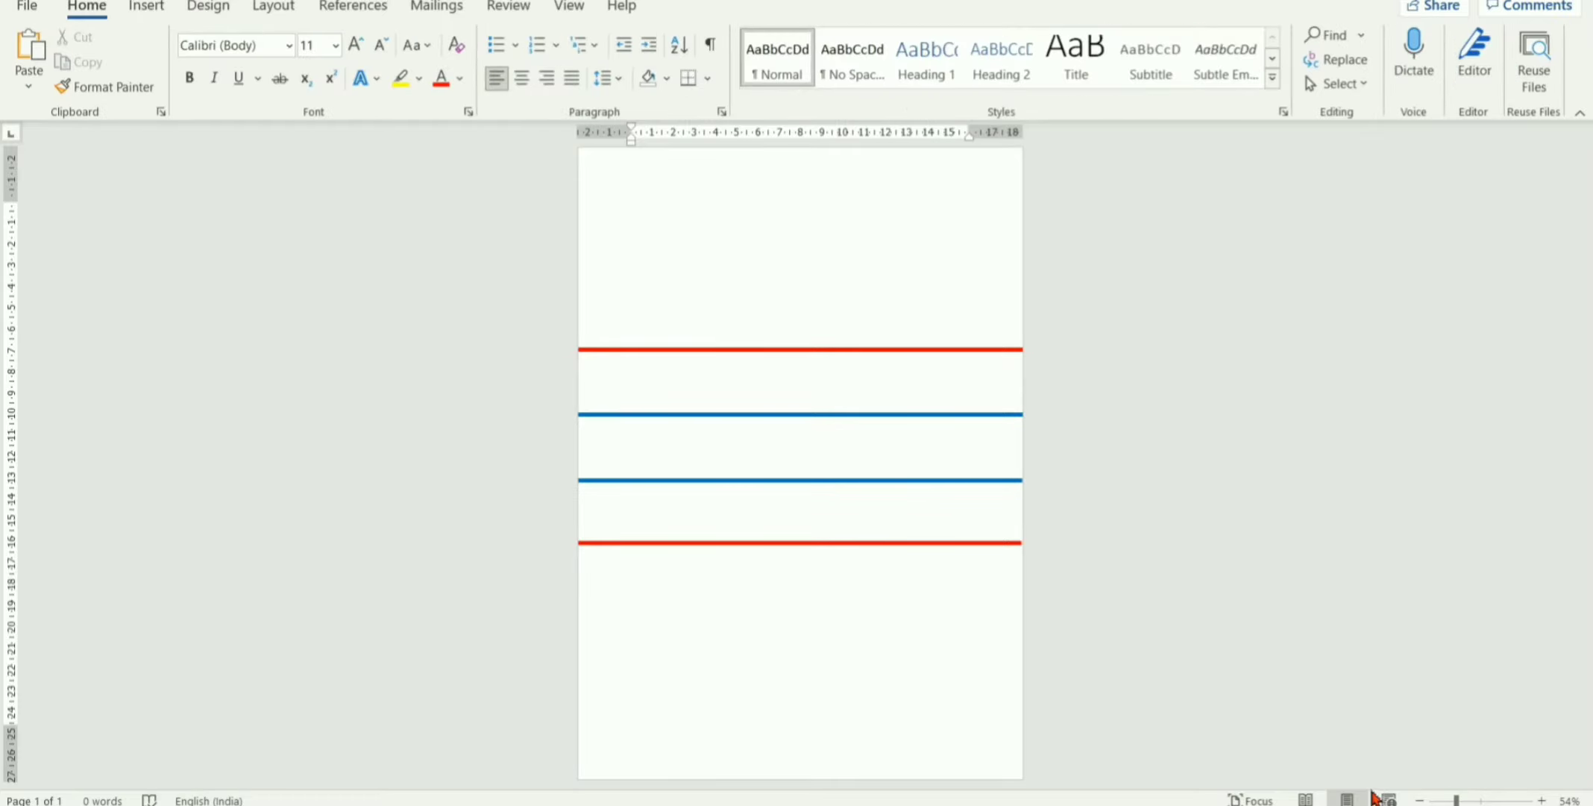
Draw a vertical line about 6.3 cm long near the page's left side, from the upper red line to the lower blue line
{"action": "left_click", "coordinate": [146, 8]}
{"action": "left_click", "coordinate": [278, 52]}
{"action": "left_click", "coordinate": [246, 75]}
{"action": "left_click_drag", "start_coordinate": [664, 348], "coordinate": [663, 483]}
Format the vertical line as a black dashed line with a 6 pt weight
{"action": "left_click", "coordinate": [543, 66]}
{"action": "left_click", "coordinate": [498, 114]}
{"action": "left_click", "coordinate": [534, 61]}
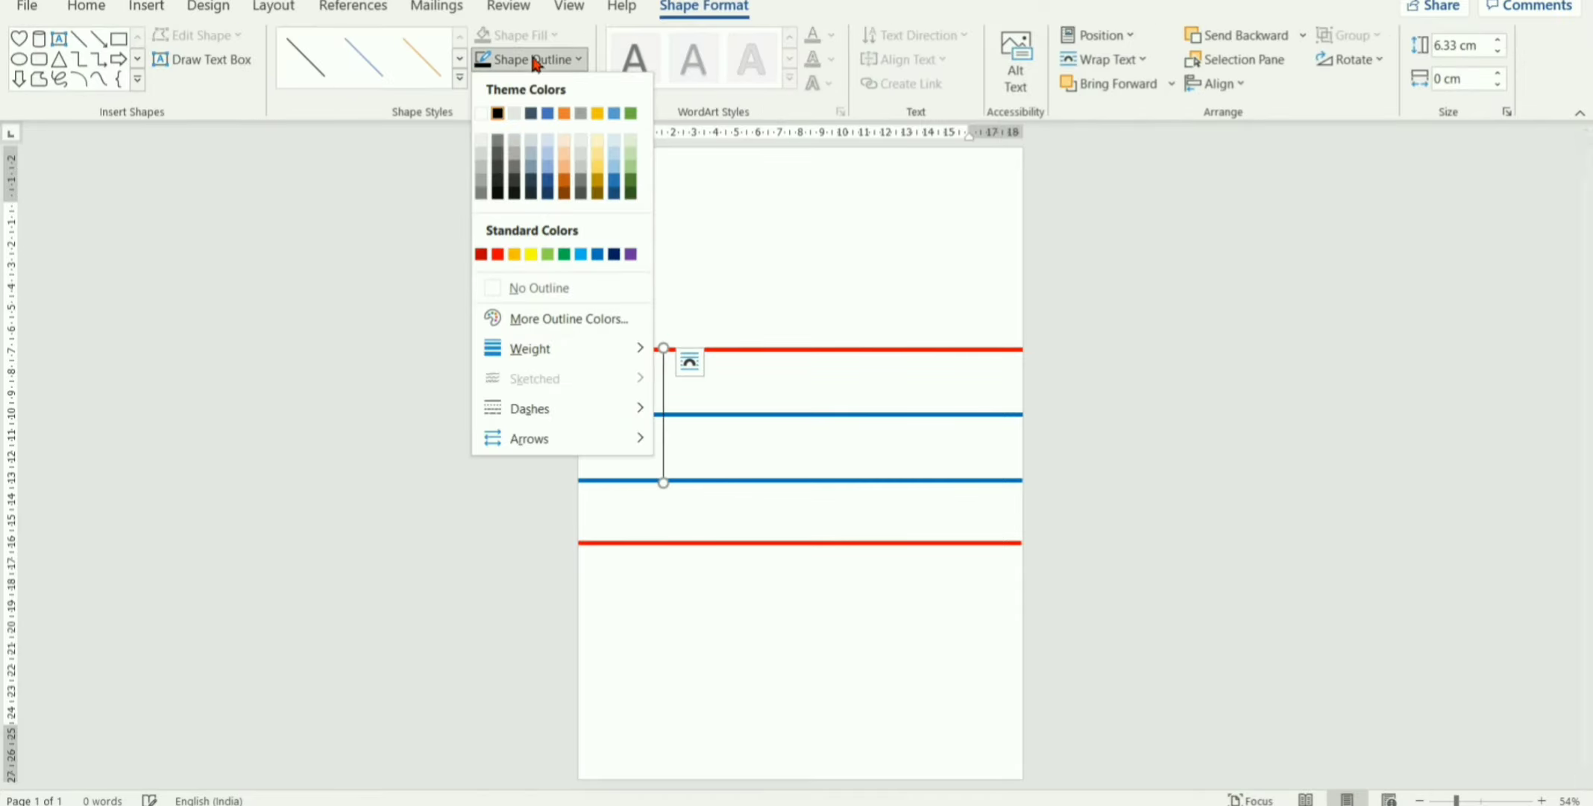
{"action": "mouse_move", "coordinate": [516, 349]}
{"action": "left_click", "coordinate": [731, 563]}
{"action": "left_click", "coordinate": [531, 60]}
{"action": "mouse_move", "coordinate": [562, 408]}
{"action": "left_click", "coordinate": [708, 421]}
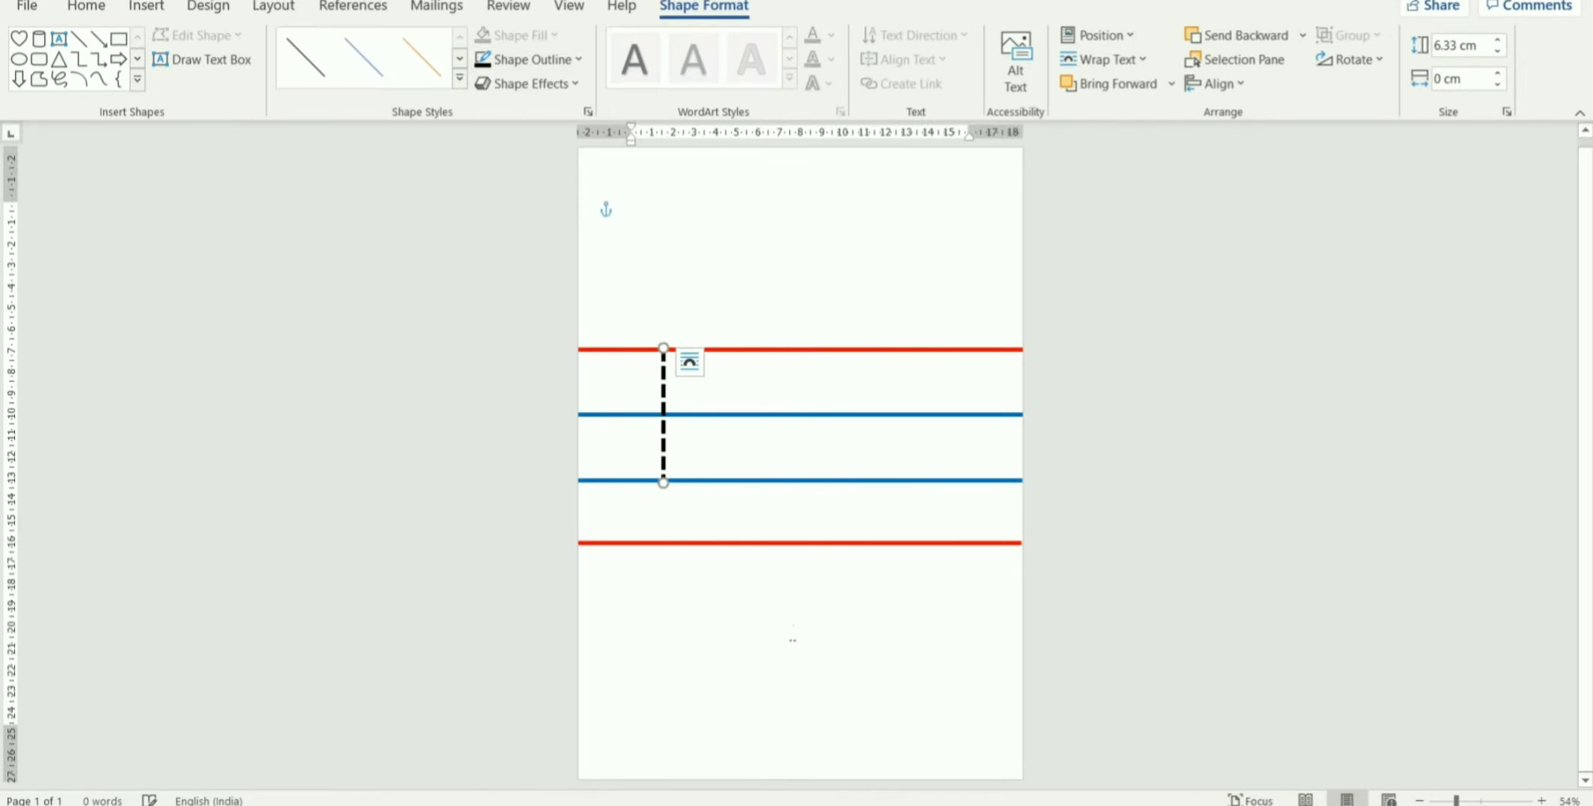
{"action": "left_click", "coordinate": [790, 643]}
Copy the dashed vertical line and place the copy mid-page between the upper red line and the lower blue line
{"action": "left_click", "coordinate": [664, 446]}
{"action": "key", "text": "ctrl+c"}
{"action": "key", "text": "ctrl+v"}
{"action": "left_click_drag", "start_coordinate": [633, 284], "coordinate": [803, 482]}
{"action": "left_click", "coordinate": [850, 451]}
{"action": "left_click", "coordinate": [812, 654]}
{"action": "left_click", "coordinate": [806, 457]}
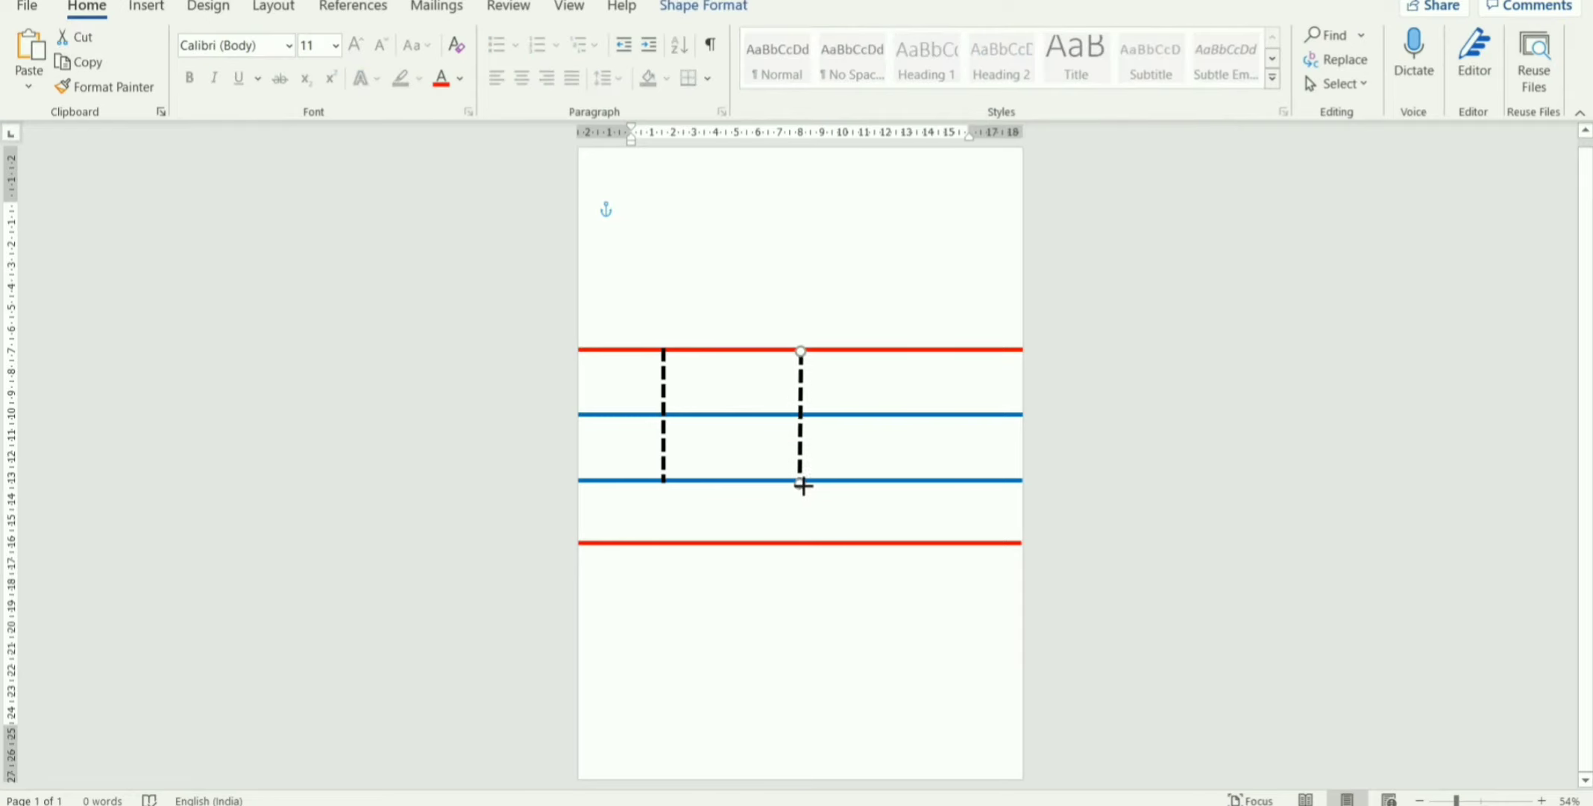
{"action": "left_click", "coordinate": [811, 420]}
{"action": "left_click", "coordinate": [804, 416]}
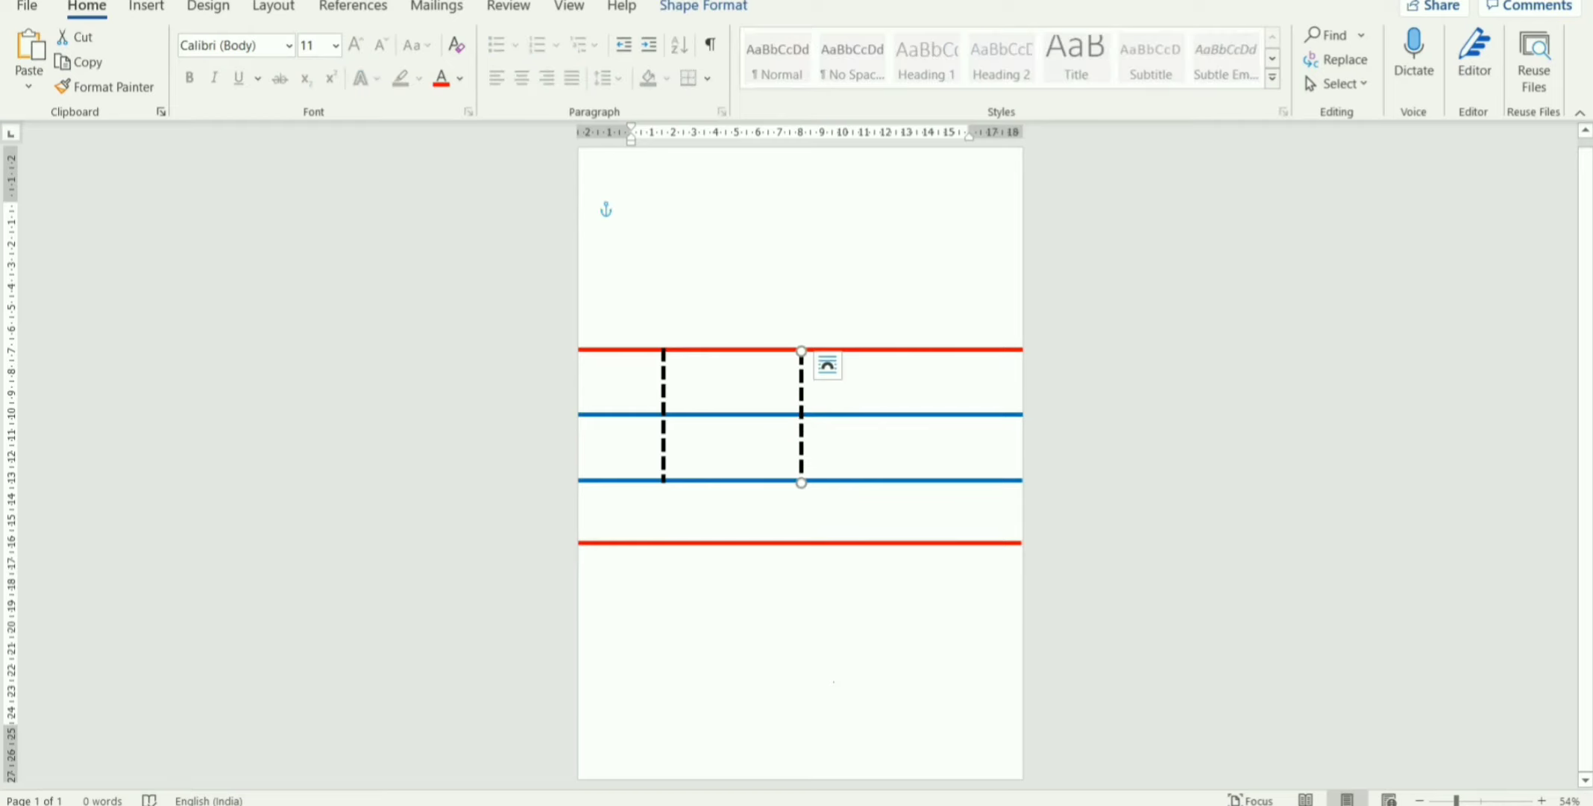
Paste a third dashed vertical line and place it near the right end of the ruled lines
{"action": "key", "text": "ctrl+c"}
{"action": "key", "text": "ctrl+v"}
{"action": "left_click_drag", "start_coordinate": [632, 276], "coordinate": [939, 417]}
{"action": "key", "text": "Escape"}
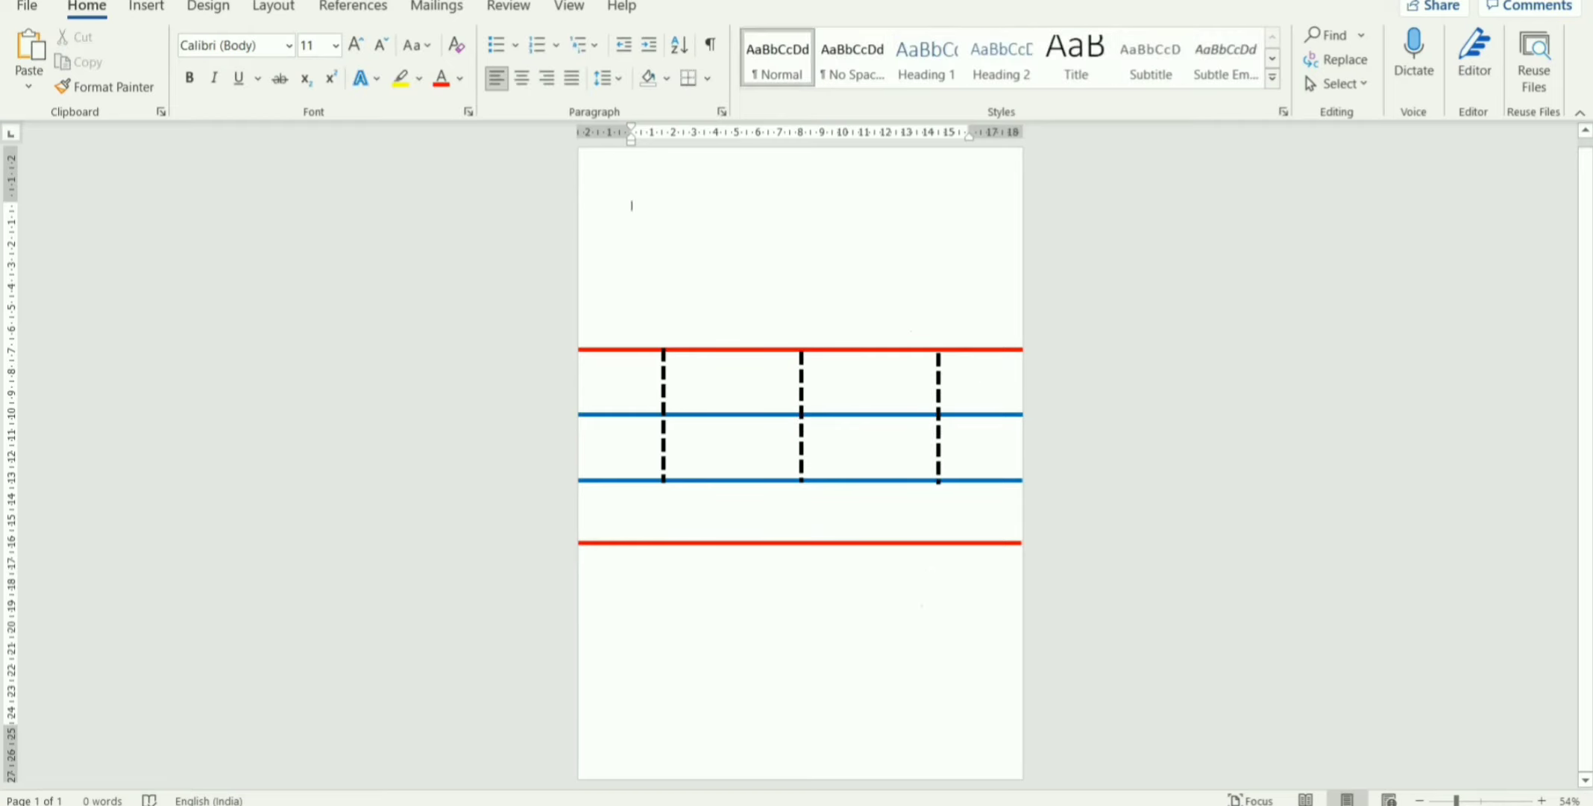
Delete the three dashed vertical lines, keeping the red and blue ruled lines
{"action": "left_click", "coordinate": [939, 440]}
{"action": "key", "text": "Delete"}
{"action": "left_click", "coordinate": [804, 388]}
{"action": "key", "text": "Delete"}
{"action": "left_click", "coordinate": [666, 393]}
{"action": "key", "text": "Delete"}
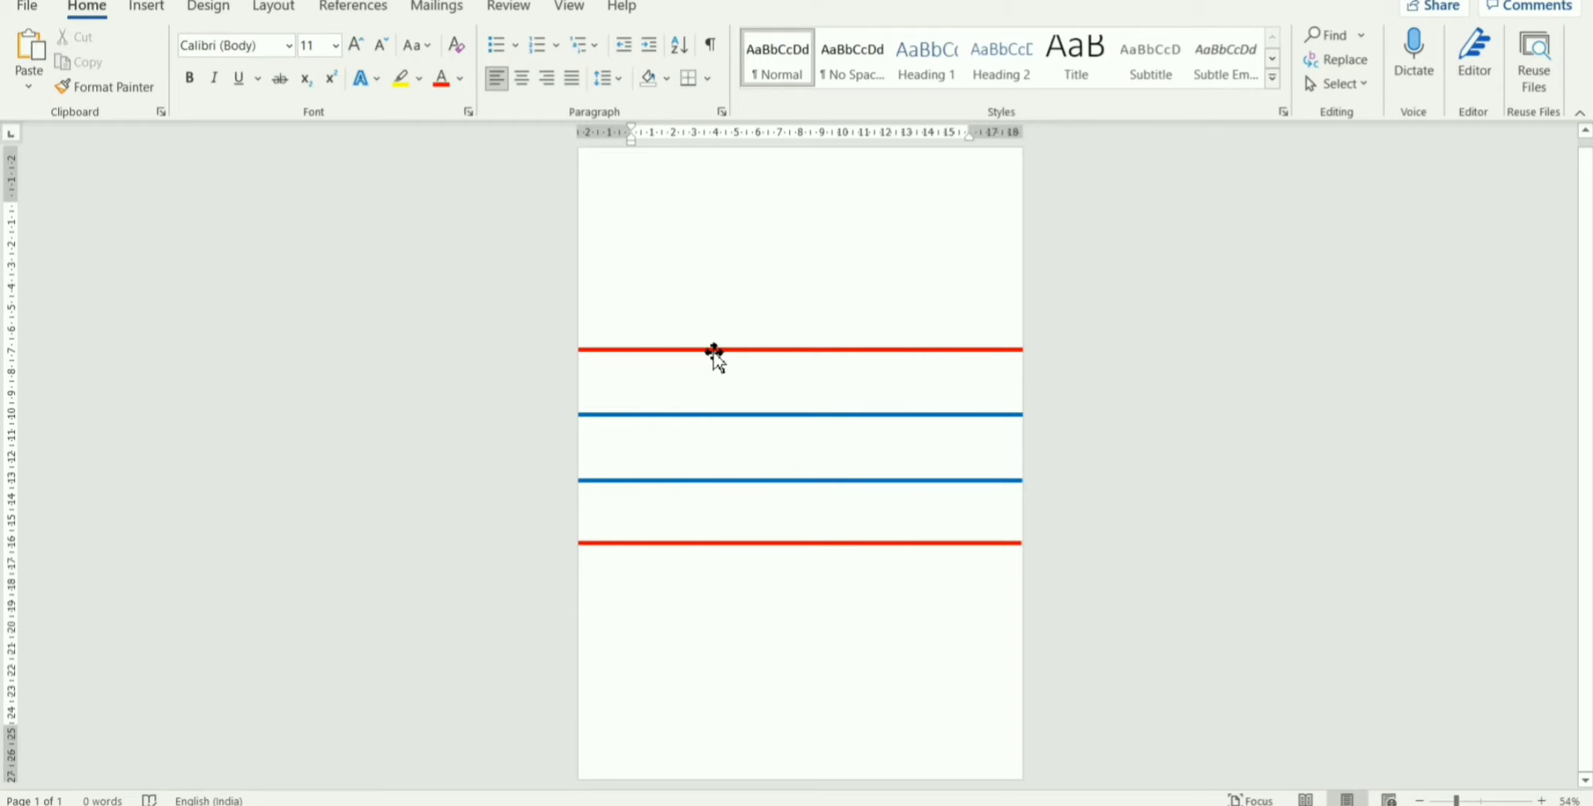
{"action": "left_click", "coordinate": [710, 415]}
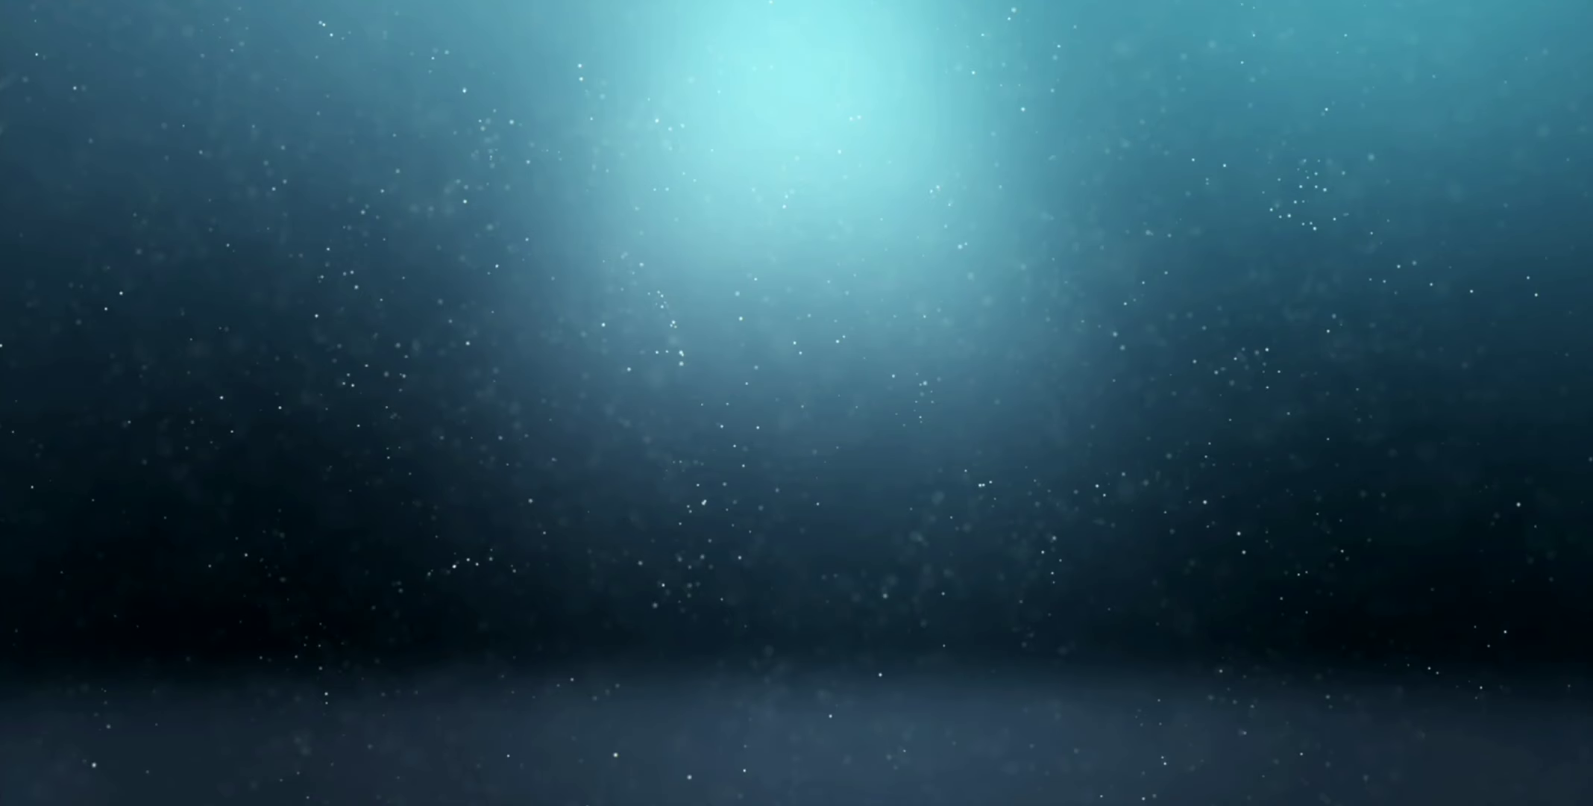